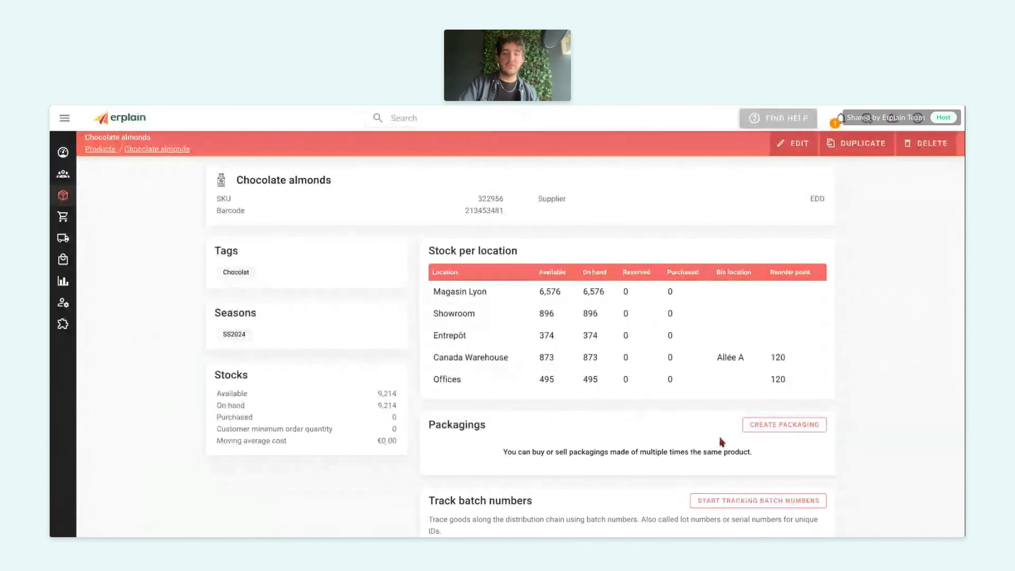
scroll(715, 481, down, 2)
click(767, 488)
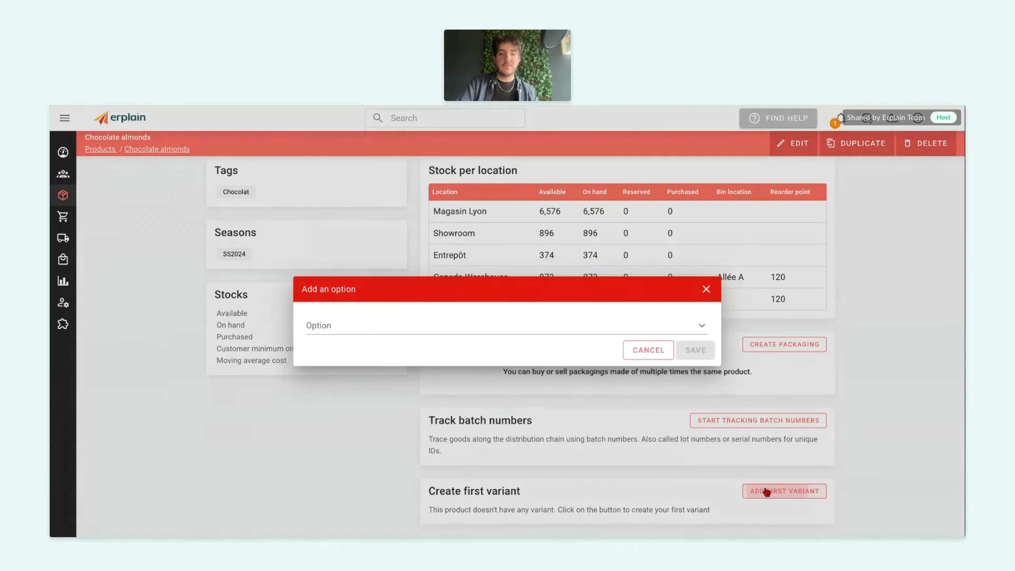
click(416, 323)
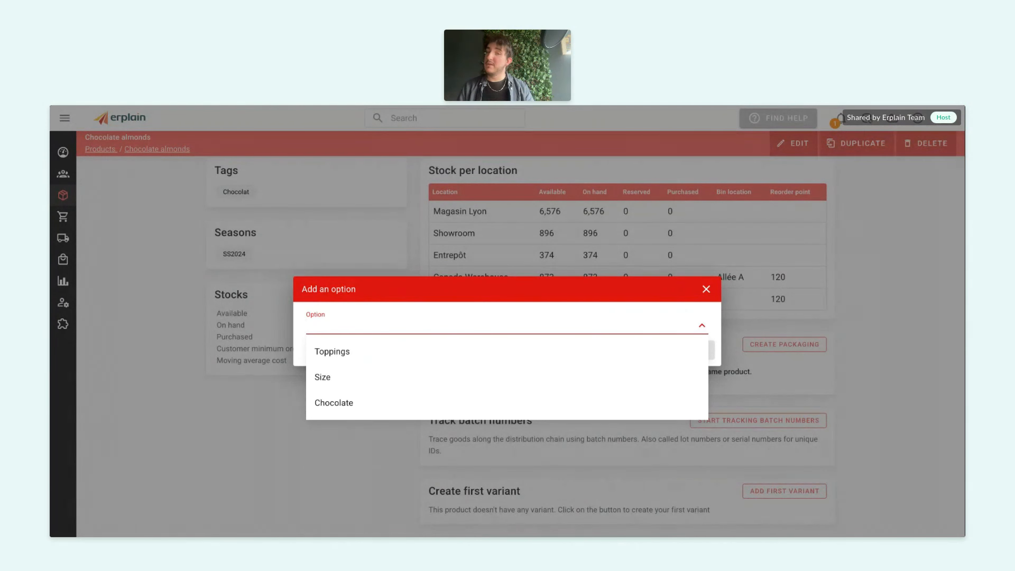
click(706, 289)
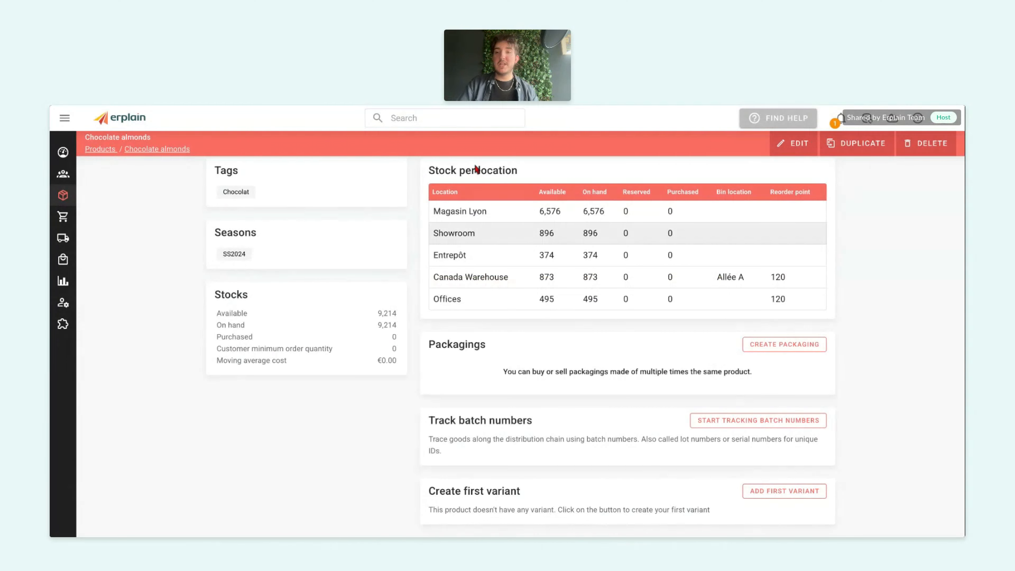
Examine the product options and their attributes in the products settings
click(100, 355)
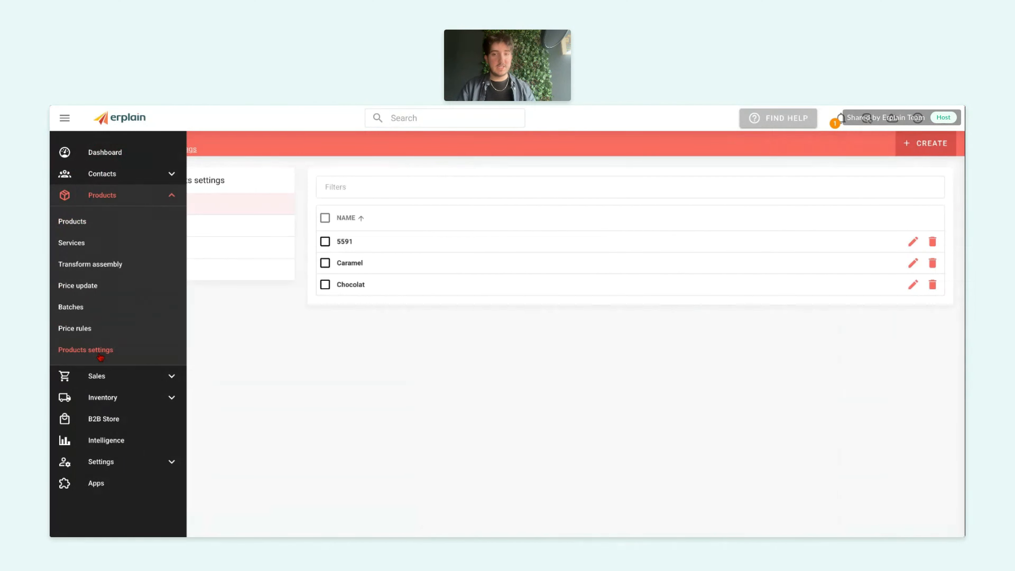
click(227, 268)
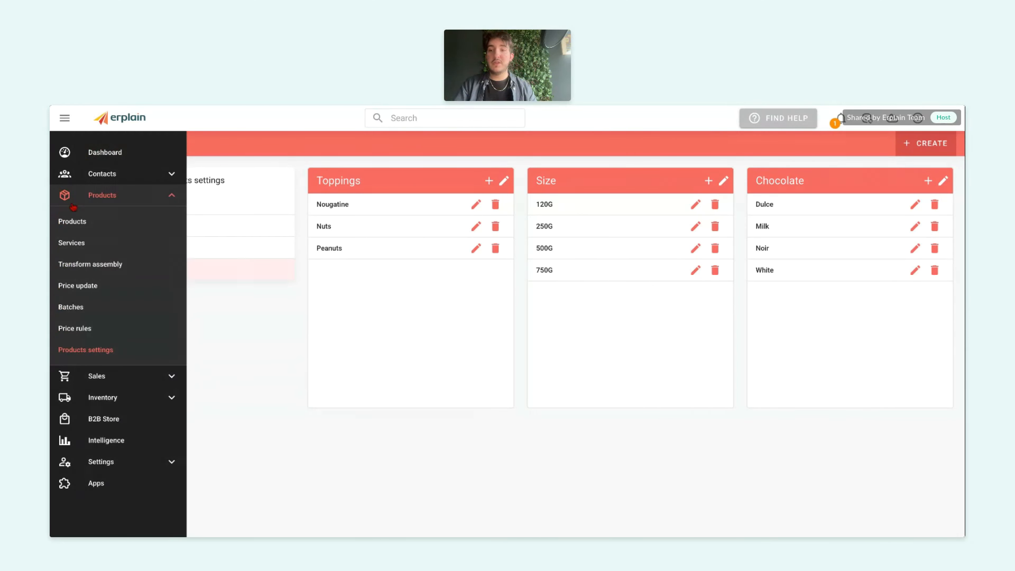
Open the Chocolate almonds product from the product list
click(74, 221)
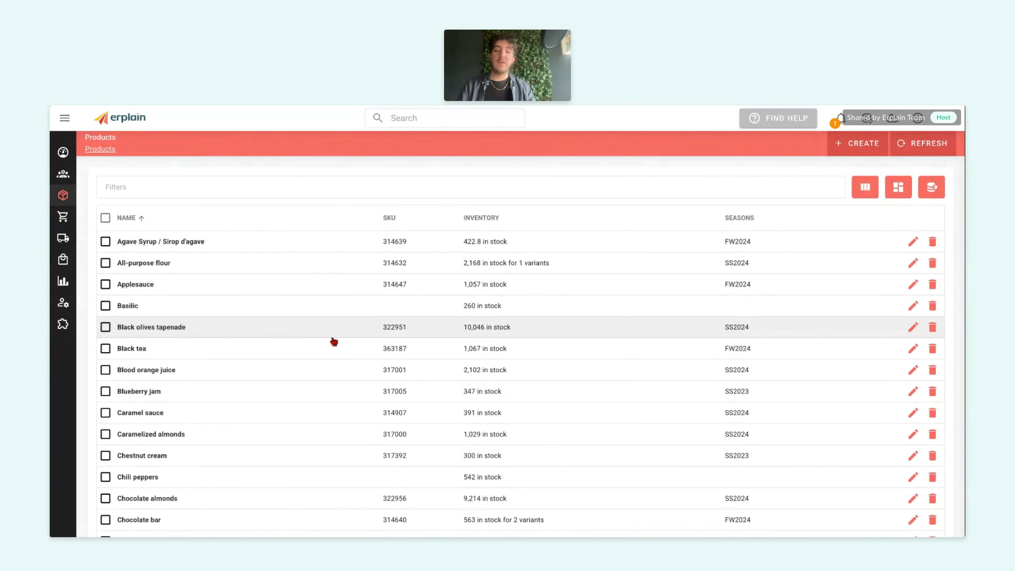
scroll(333, 341, down, 5)
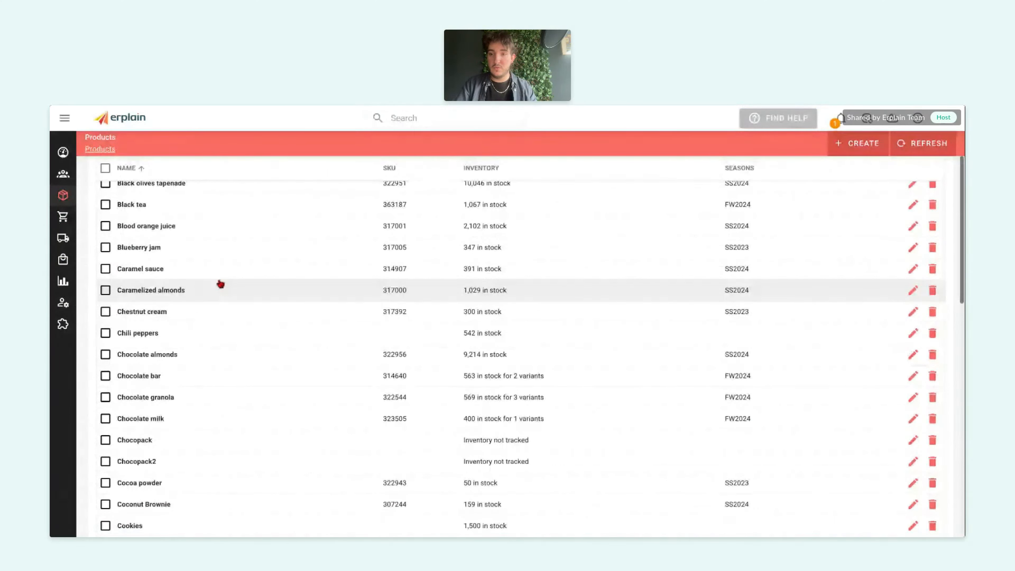
scroll(147, 329, down, 2)
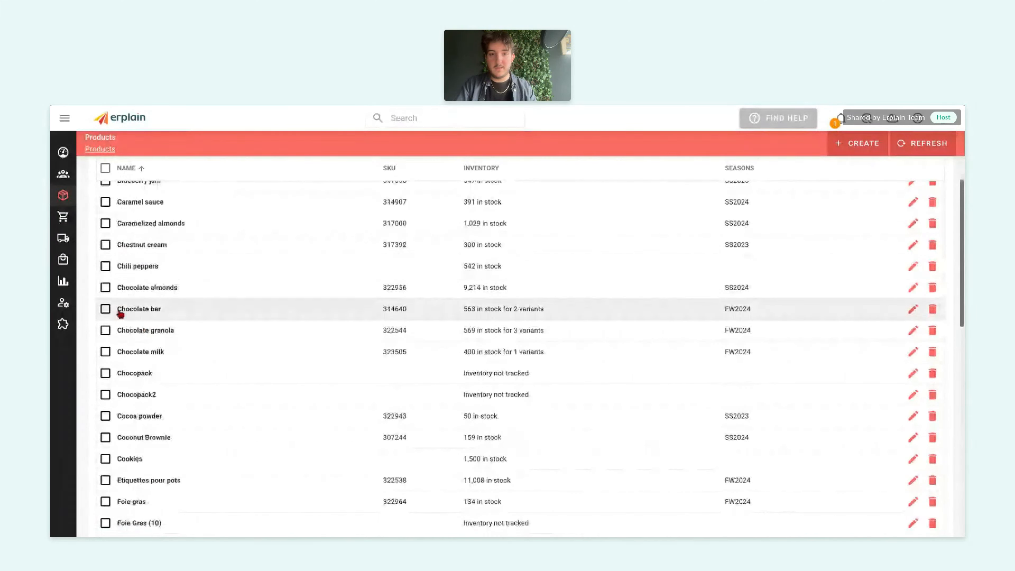
click(136, 291)
Add the first variant of Chocolate almonds using the Chocolate option with the attribute White
scroll(472, 404, down, 2)
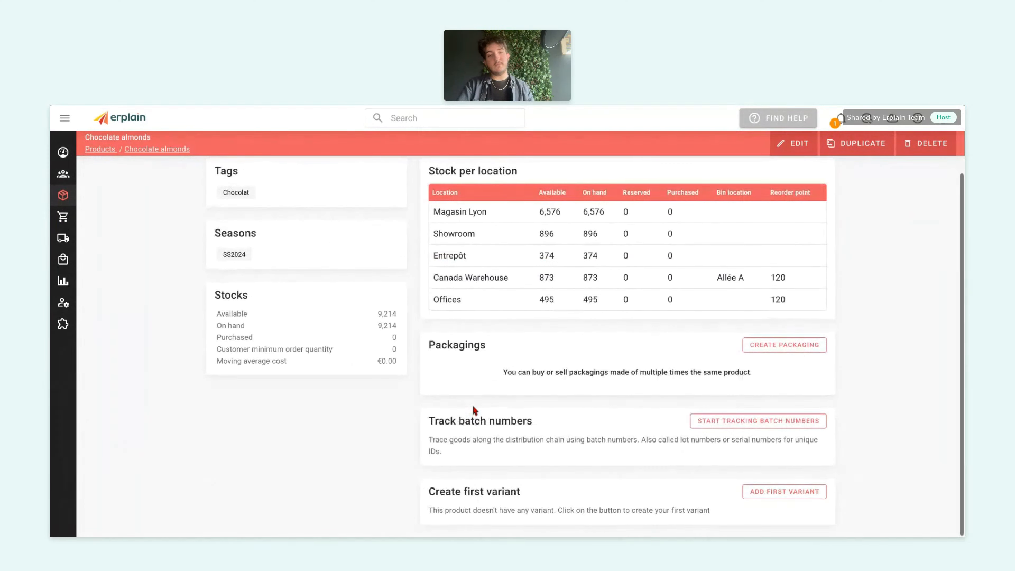
click(763, 491)
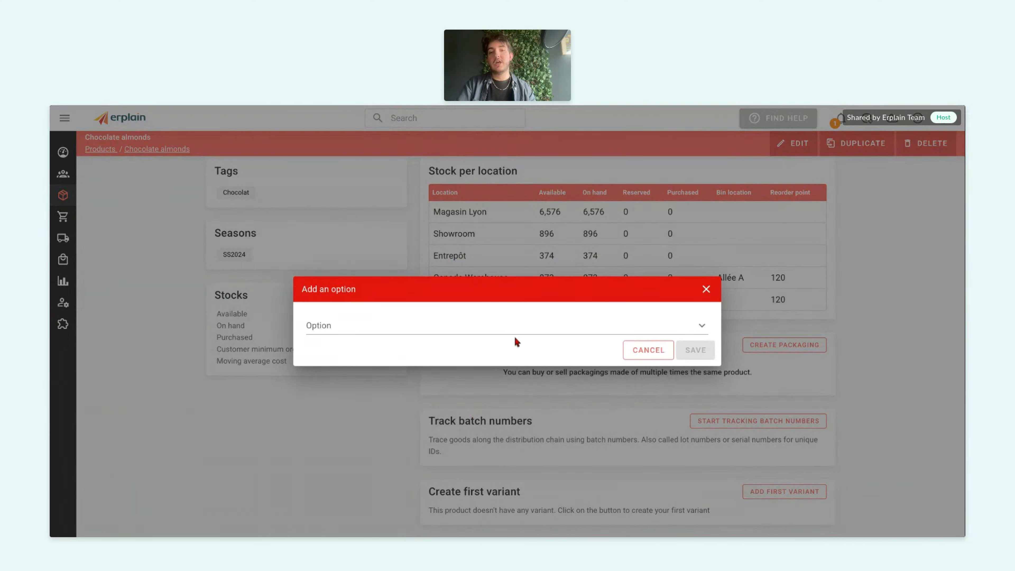
click(514, 334)
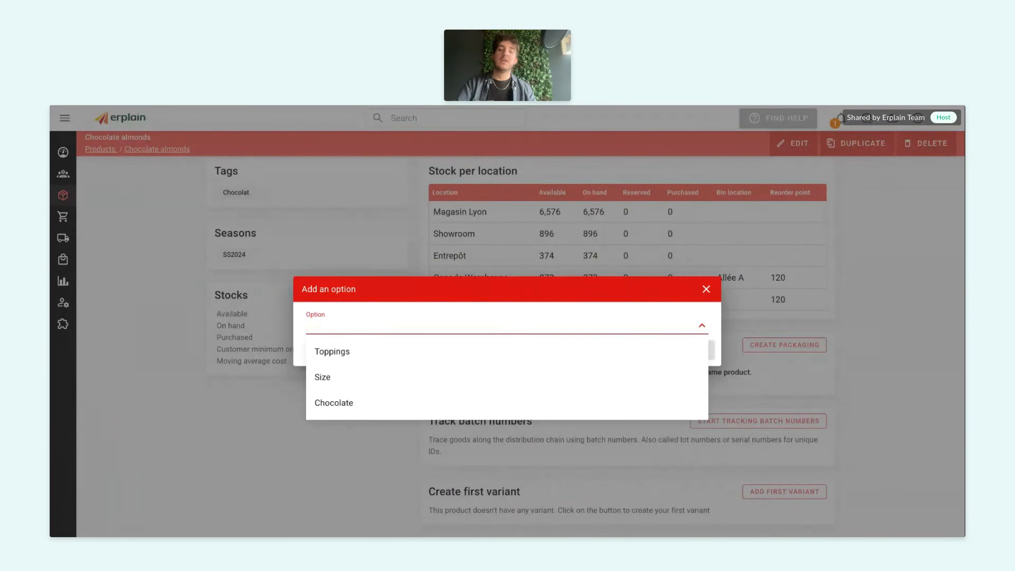
click(396, 412)
click(478, 340)
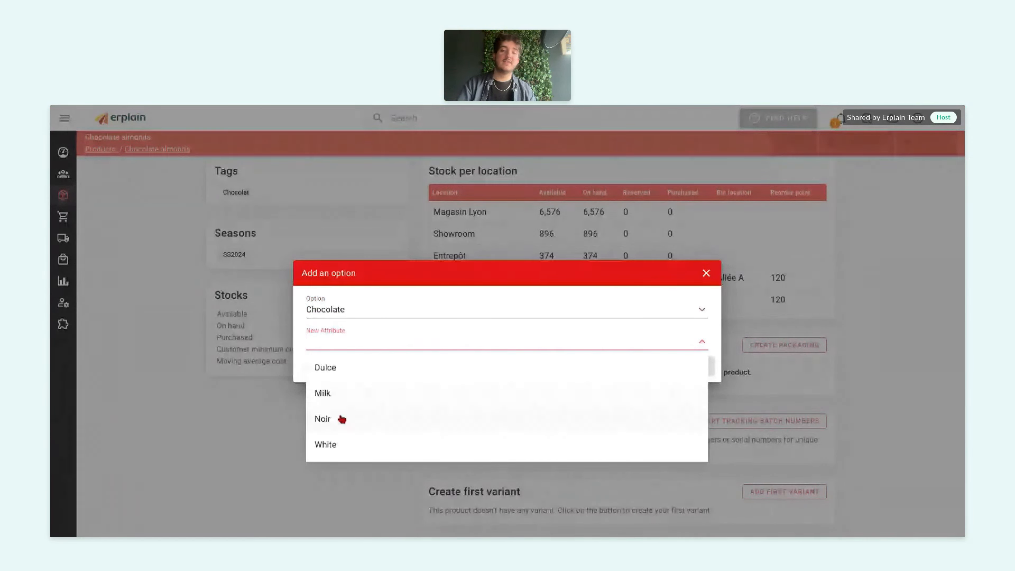
click(356, 449)
click(699, 368)
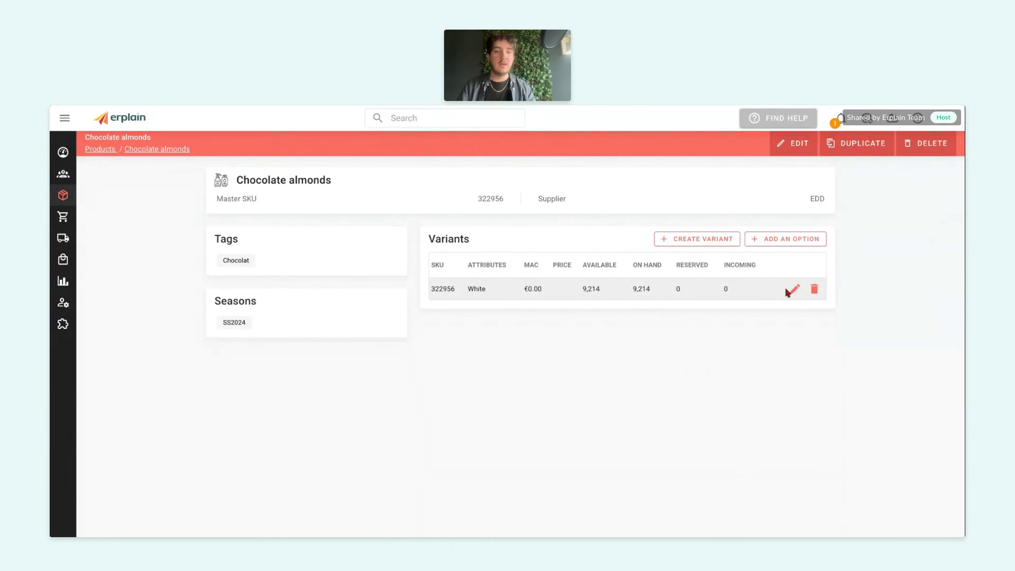
Review the White variant's details, prices, bin locations and reorder points, and return to the product page
click(794, 290)
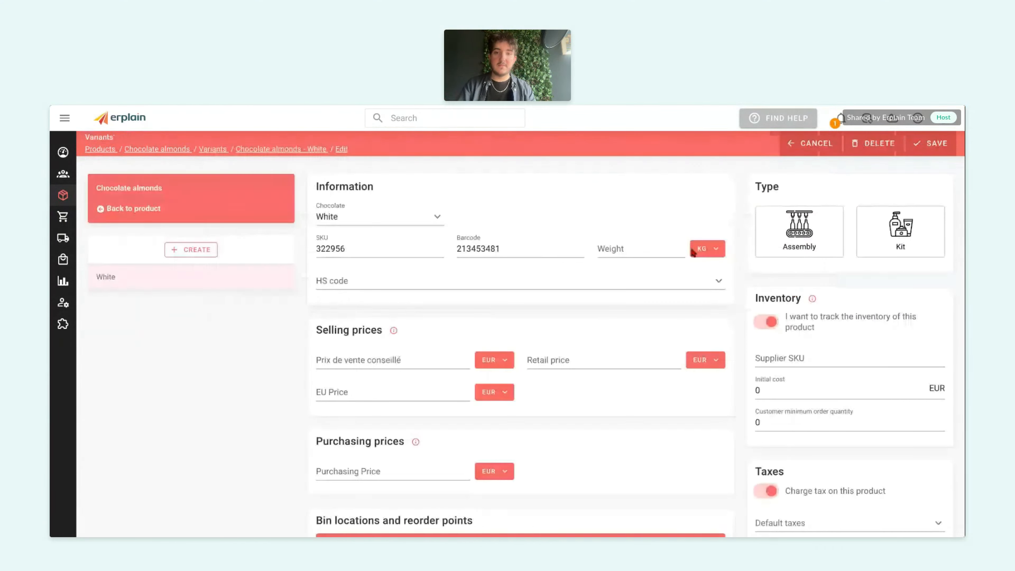
scroll(558, 337, down, 2)
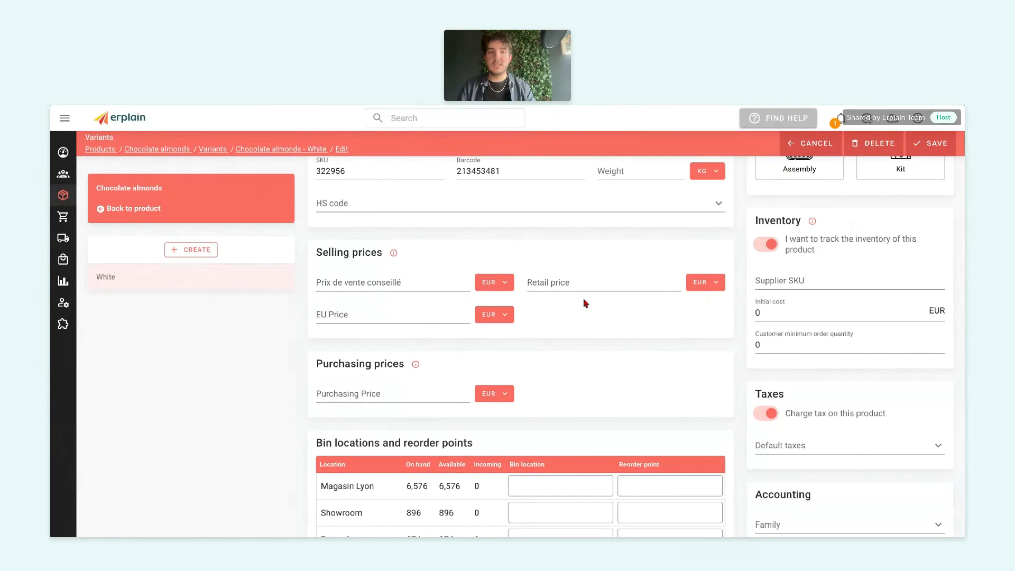
scroll(585, 303, down, 4)
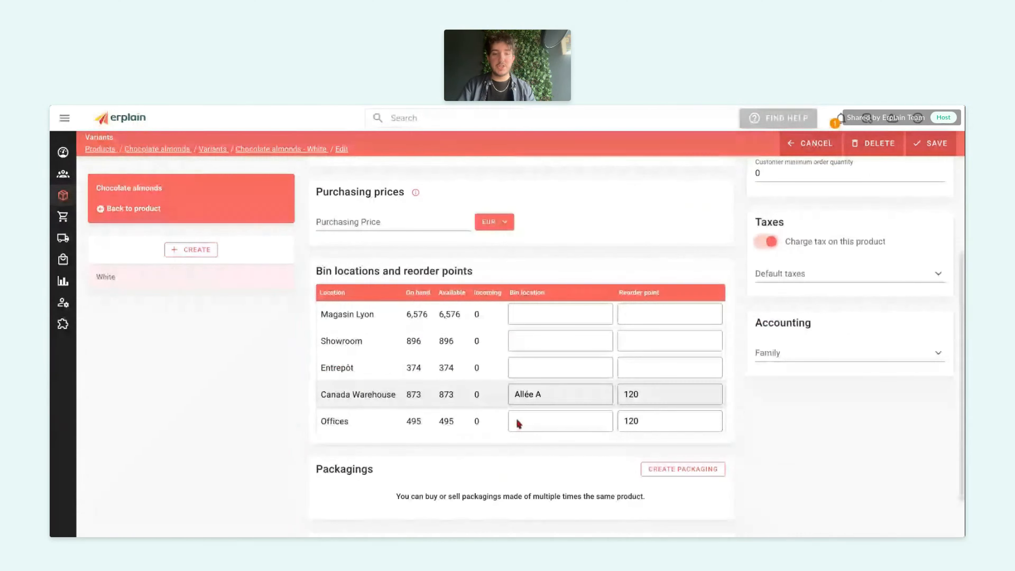
scroll(564, 456, up, 6)
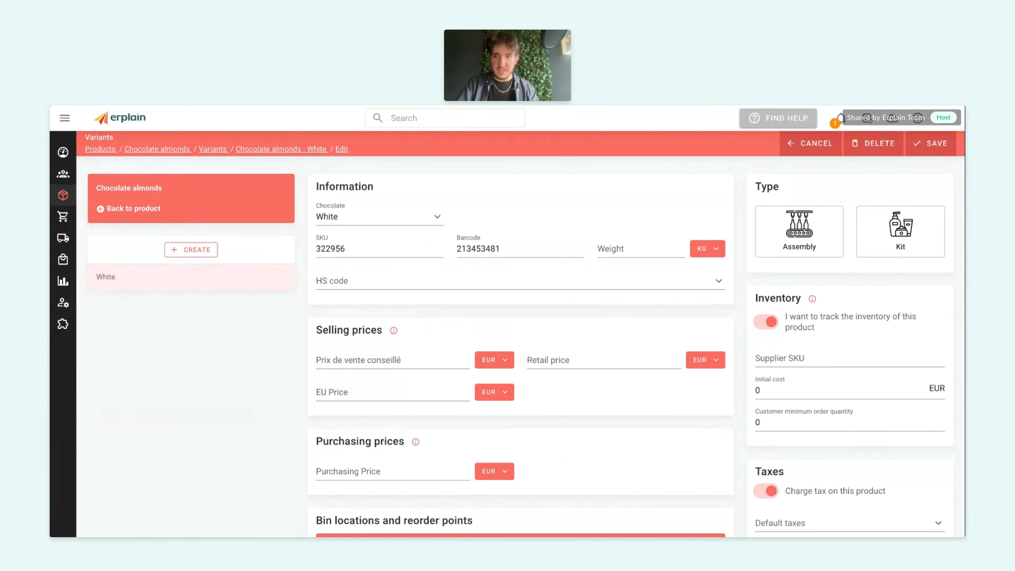
key(alt+Left)
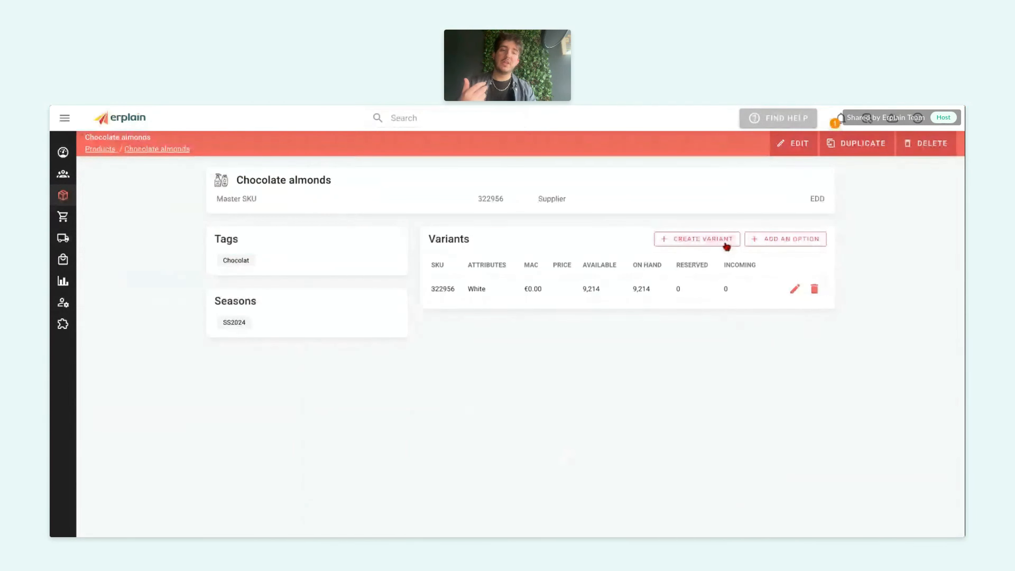
Start a new Noir variant of Chocolate almonds with an initial stock level of 120 and an initial cost of 2 EUR
click(725, 242)
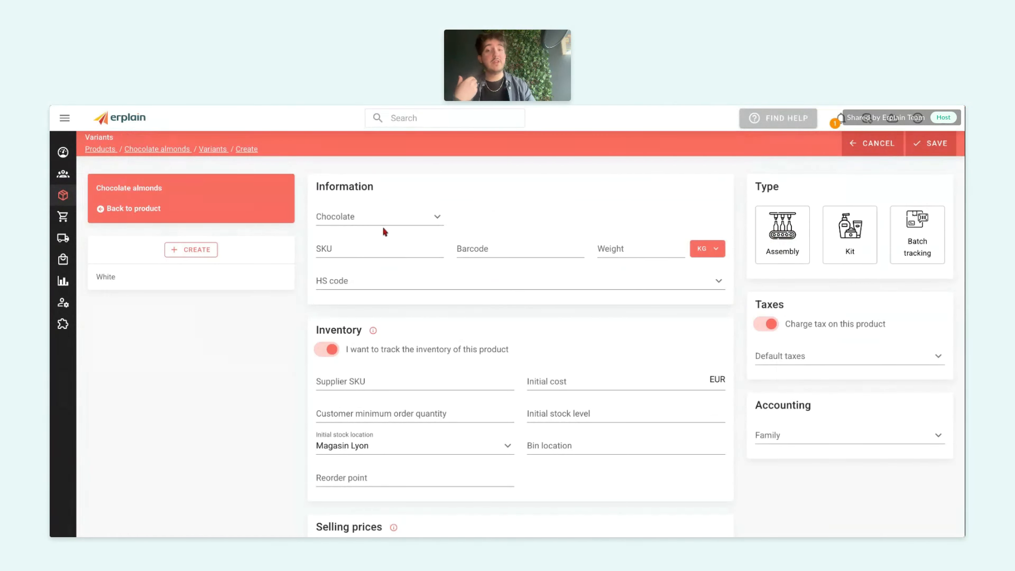
click(412, 219)
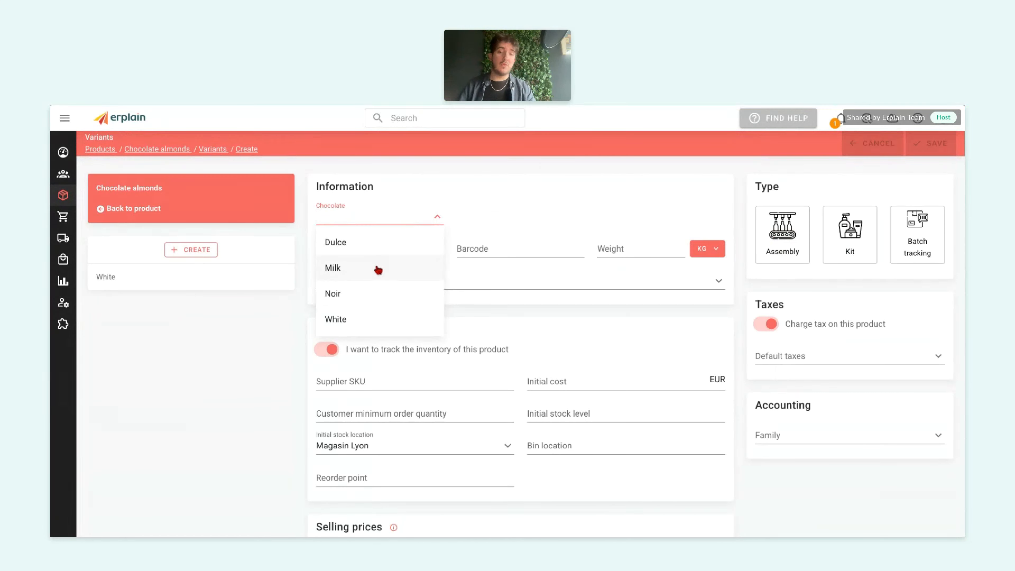
click(372, 300)
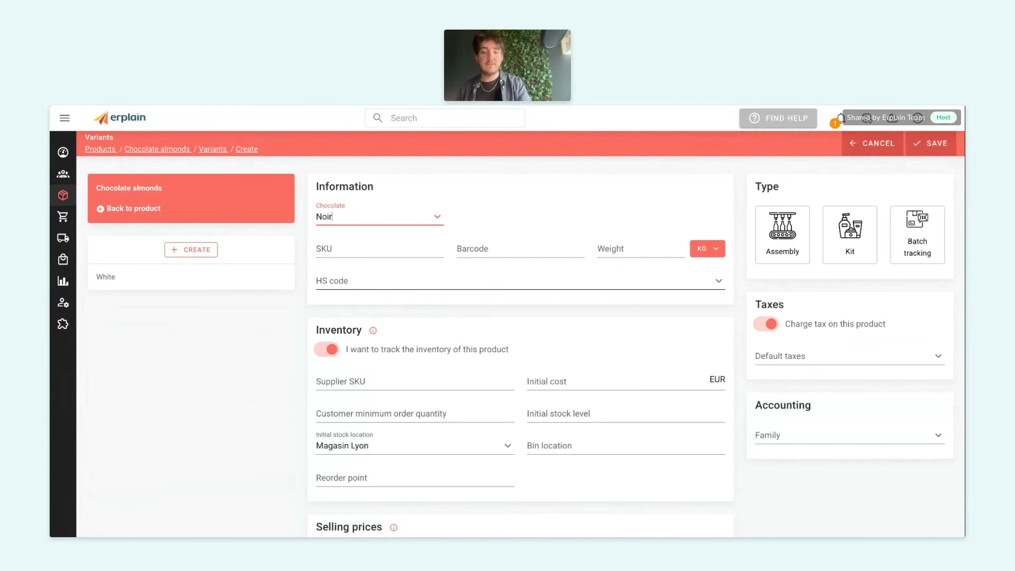
scroll(392, 277, down, 1)
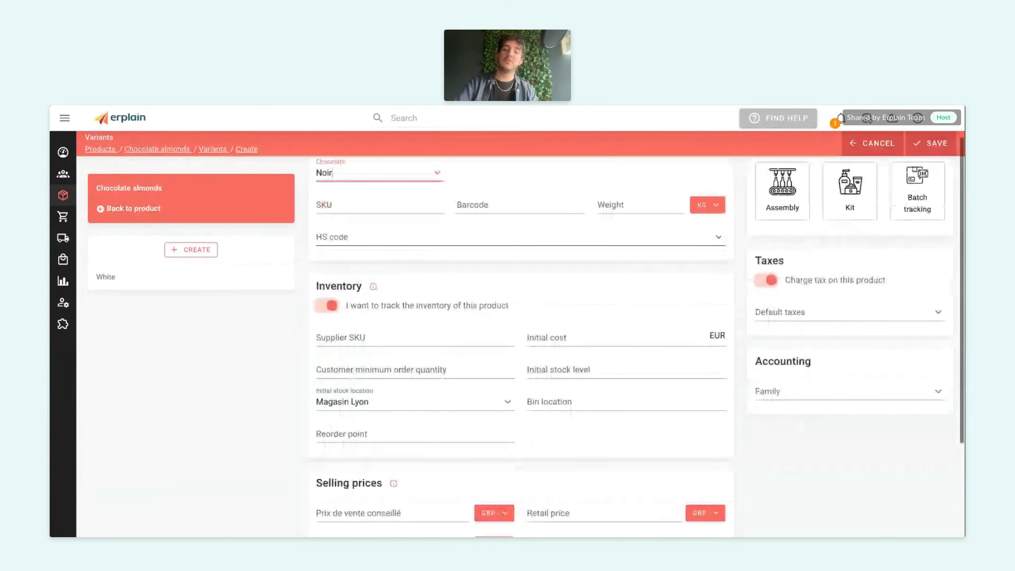
click(370, 364)
click(563, 376)
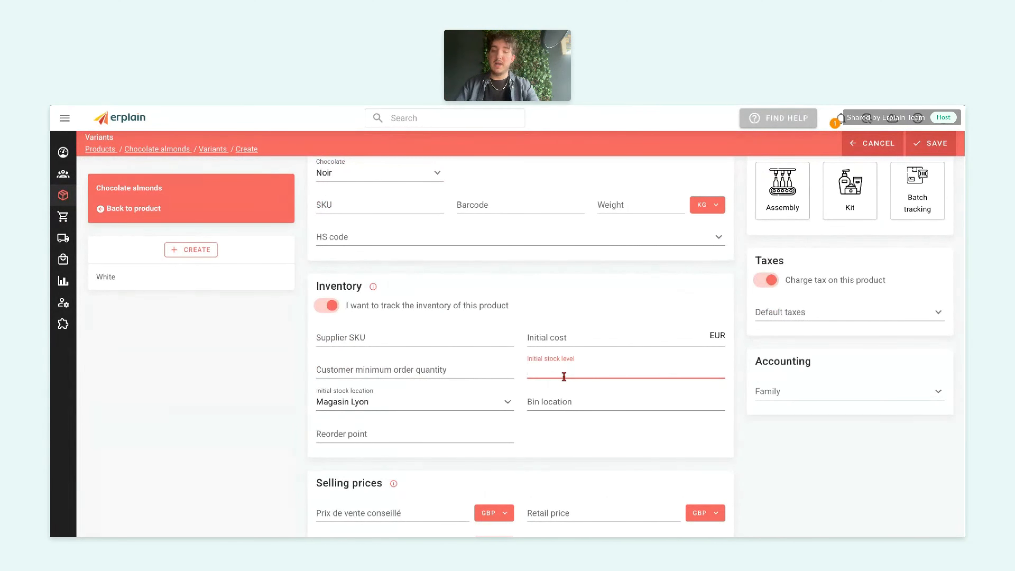
text(120)
click(563, 334)
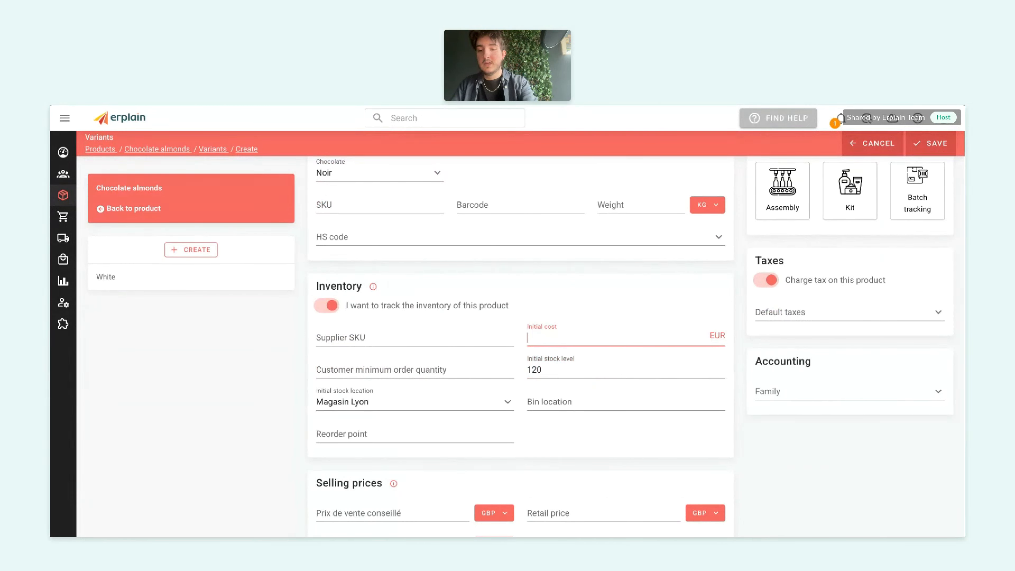
Set the Noir variant's retail price to 3 GBP and purchasing price to 4 GBP, and save the variant
scroll(418, 384, down, 2)
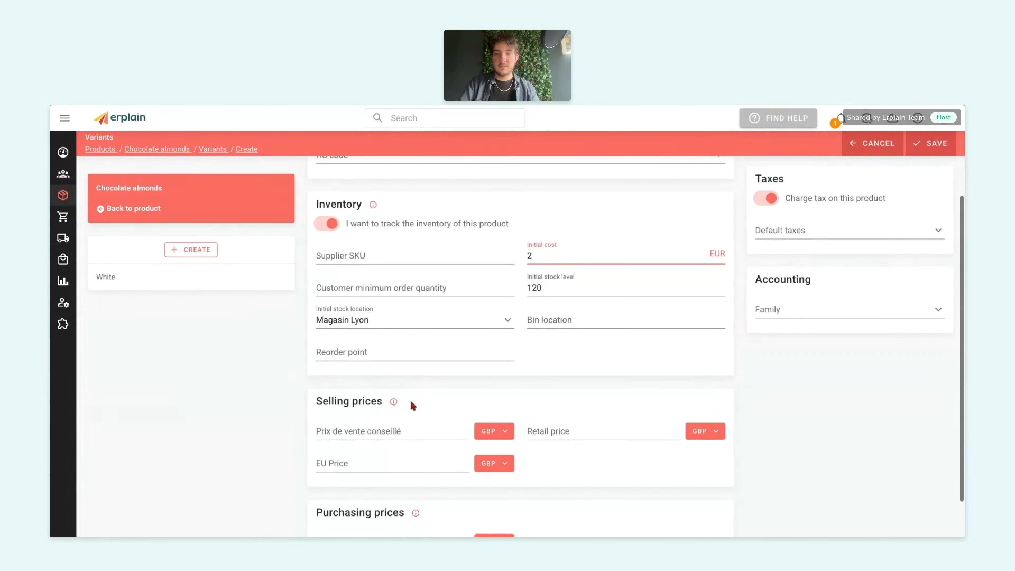
click(535, 425)
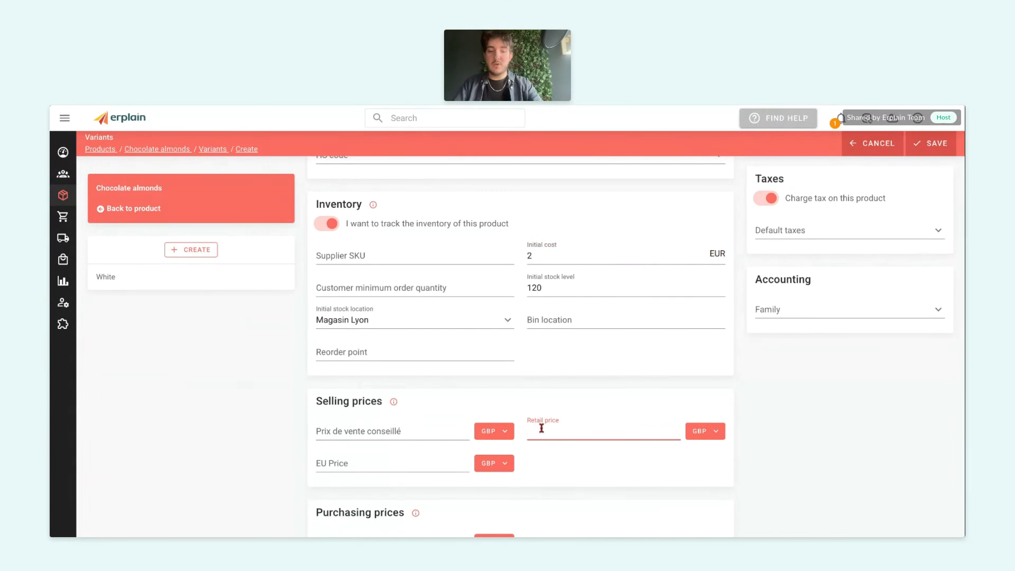
scroll(541, 427, down, 1)
click(357, 499)
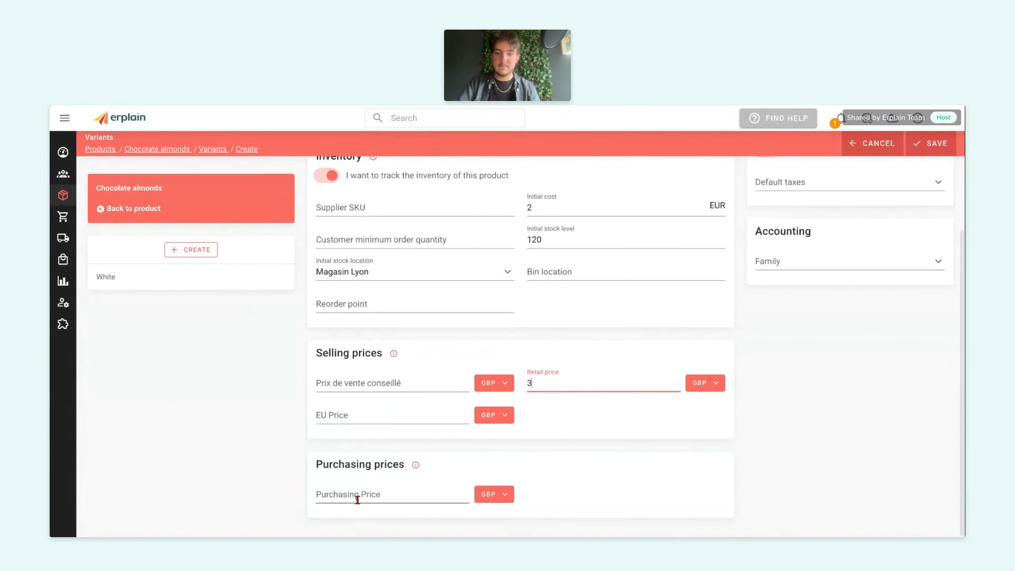
click(927, 146)
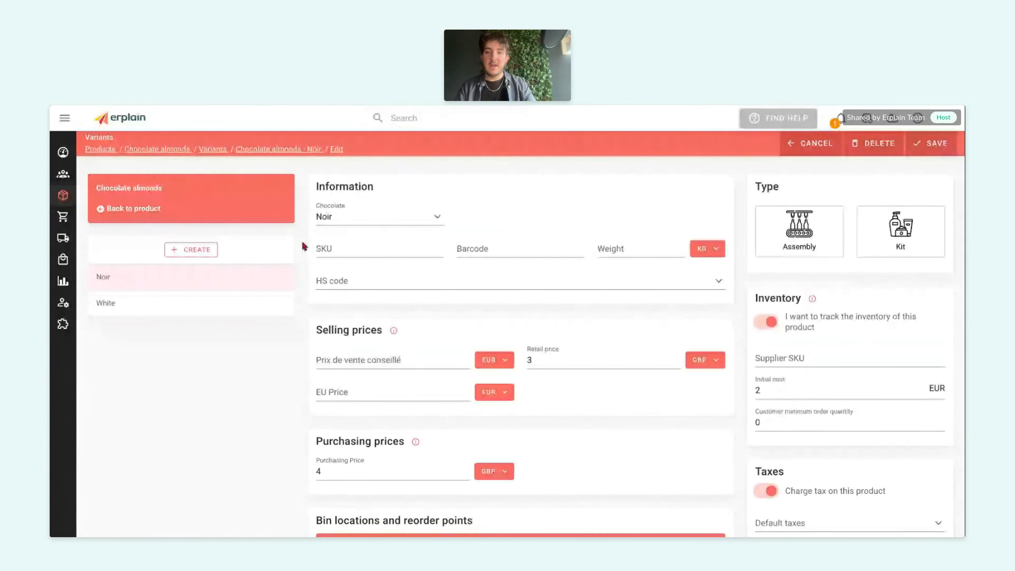
Go back to the Chocolate almonds product and add the Size option with the attribute 250G to its variants
click(142, 210)
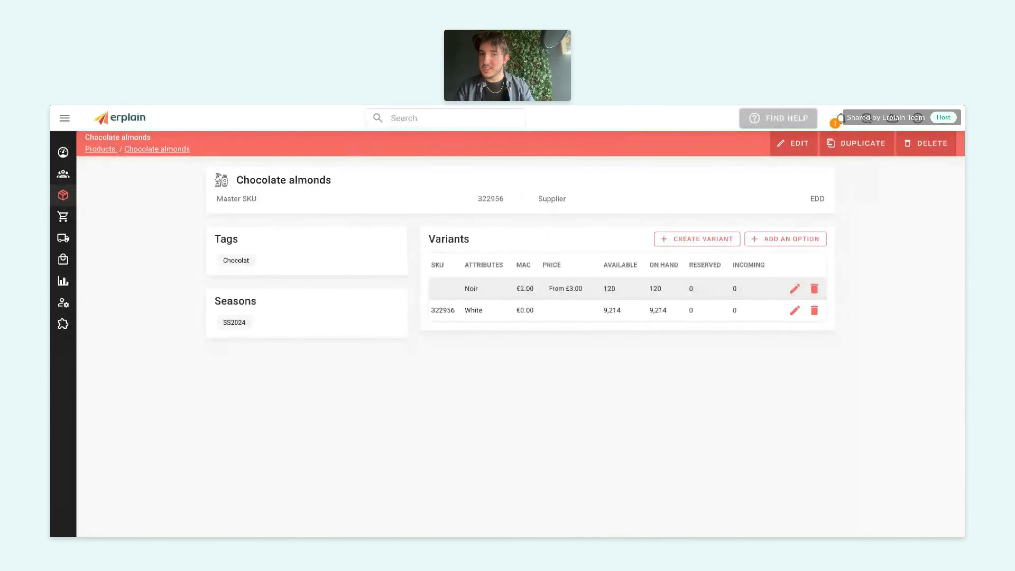
click(778, 242)
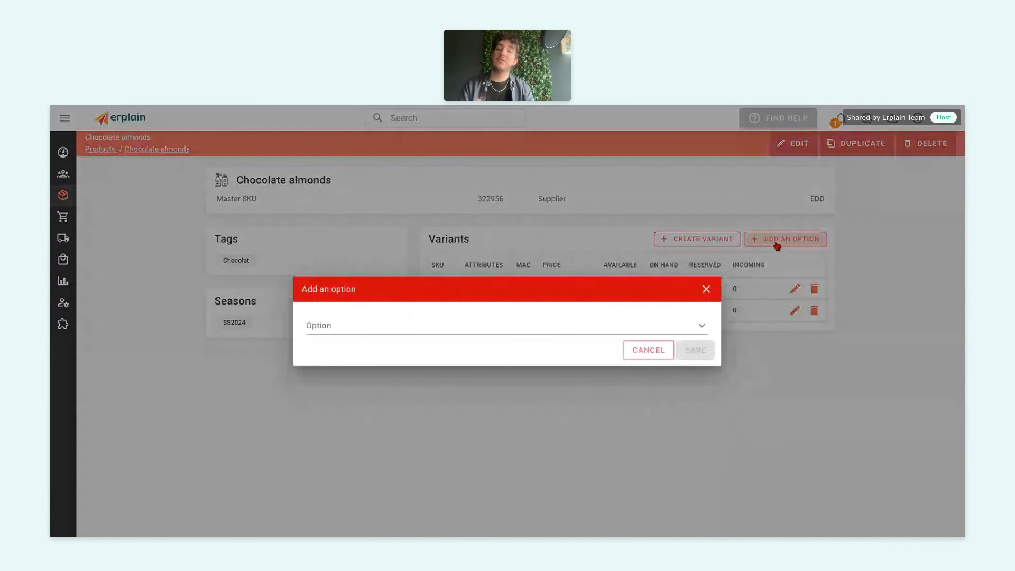
click(598, 324)
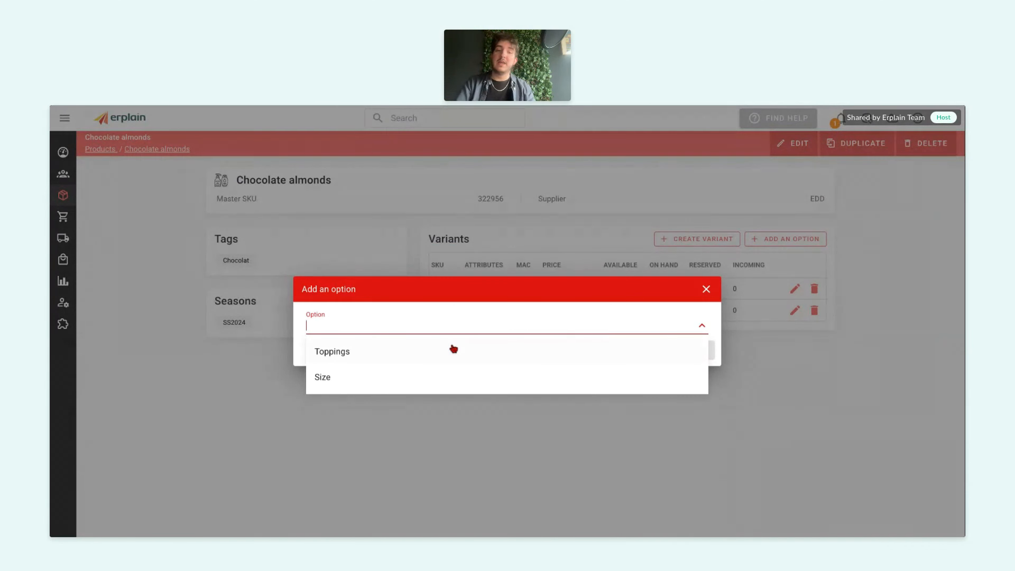
click(413, 385)
click(446, 341)
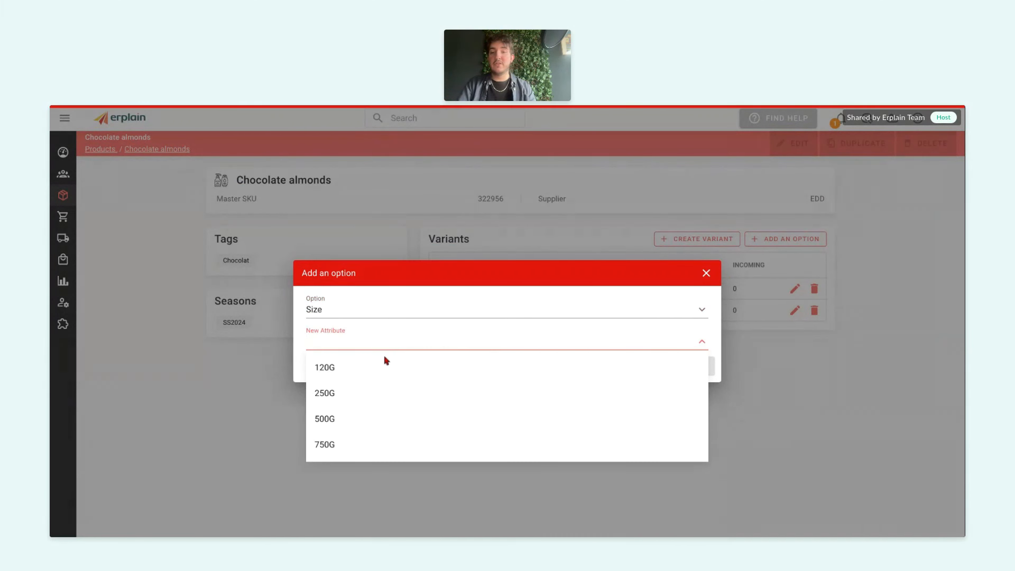
click(340, 387)
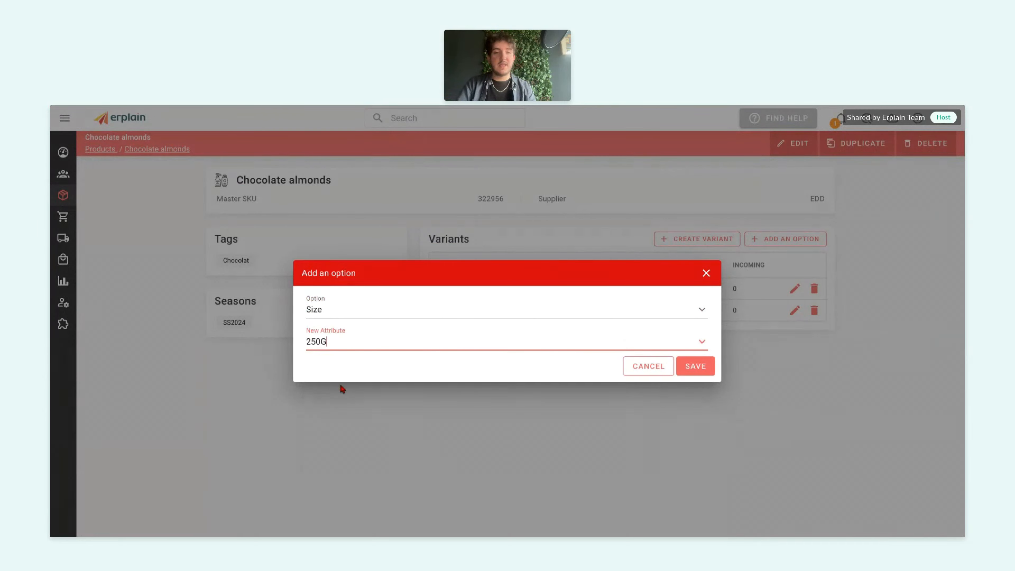
click(691, 369)
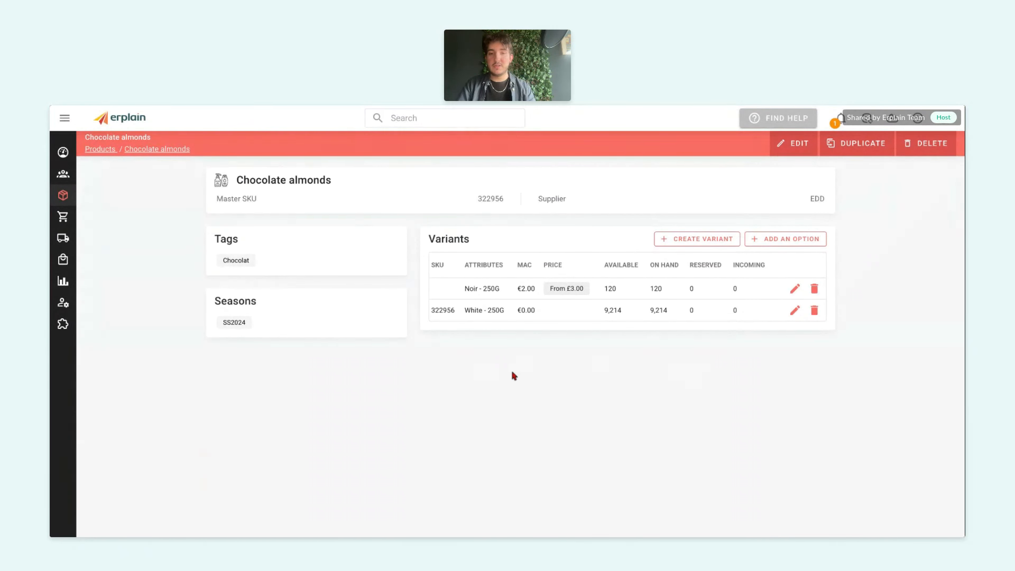
Start a new Chocolate almonds variant with size 500G and chocolate White, an initial cost of 4 EUR and an initial stock level of 50
click(689, 242)
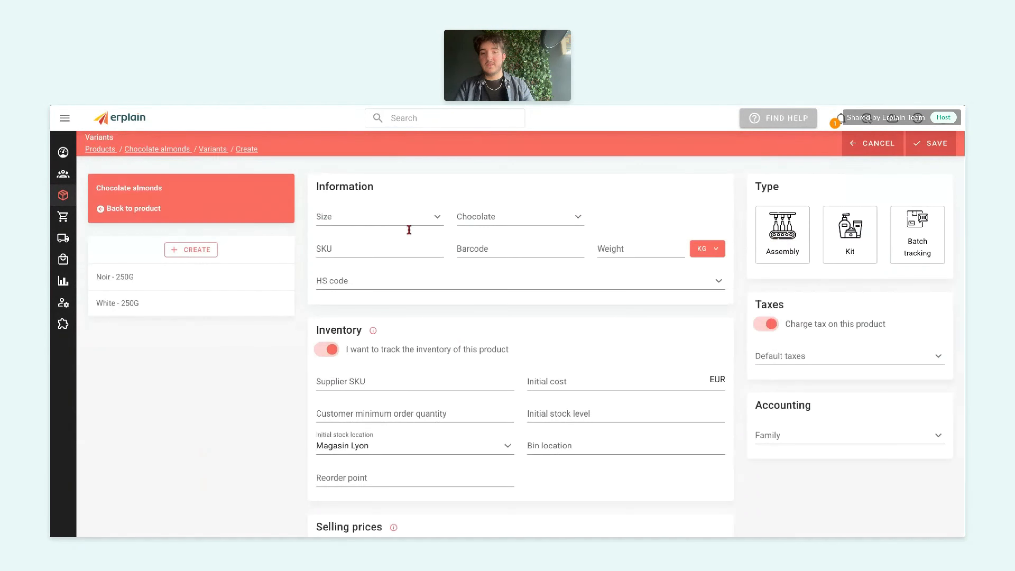
click(389, 215)
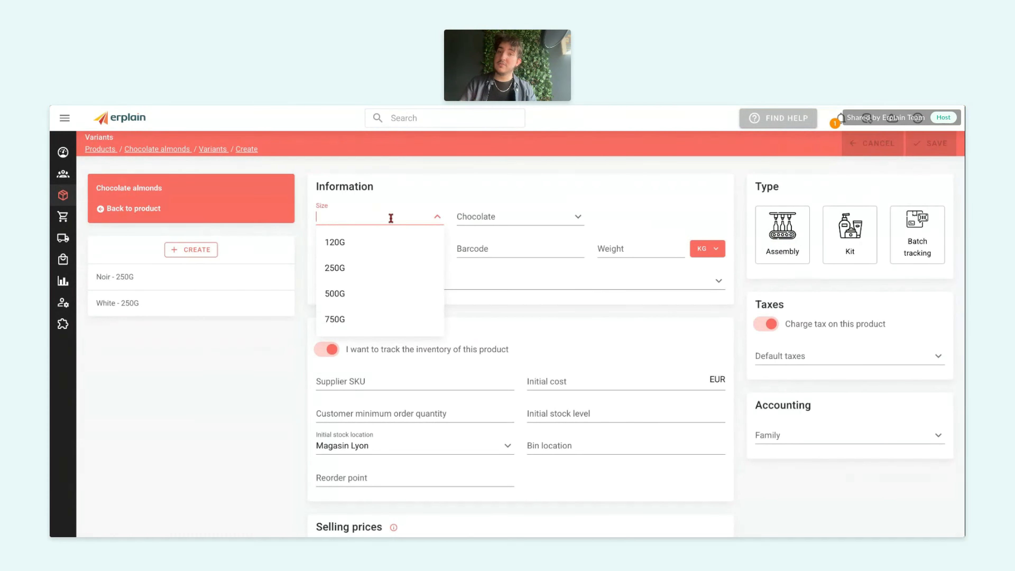
click(354, 294)
click(493, 215)
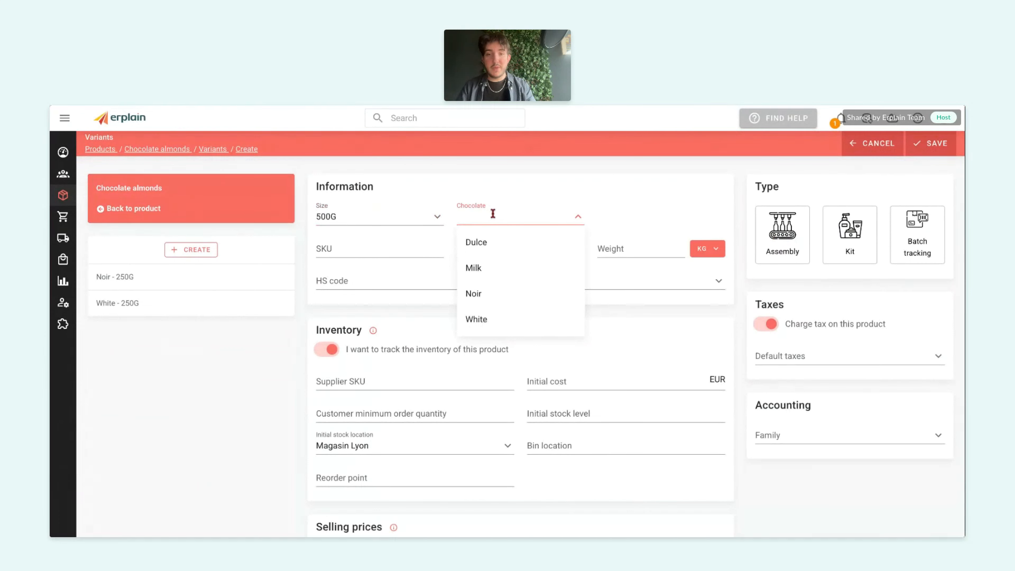
click(483, 320)
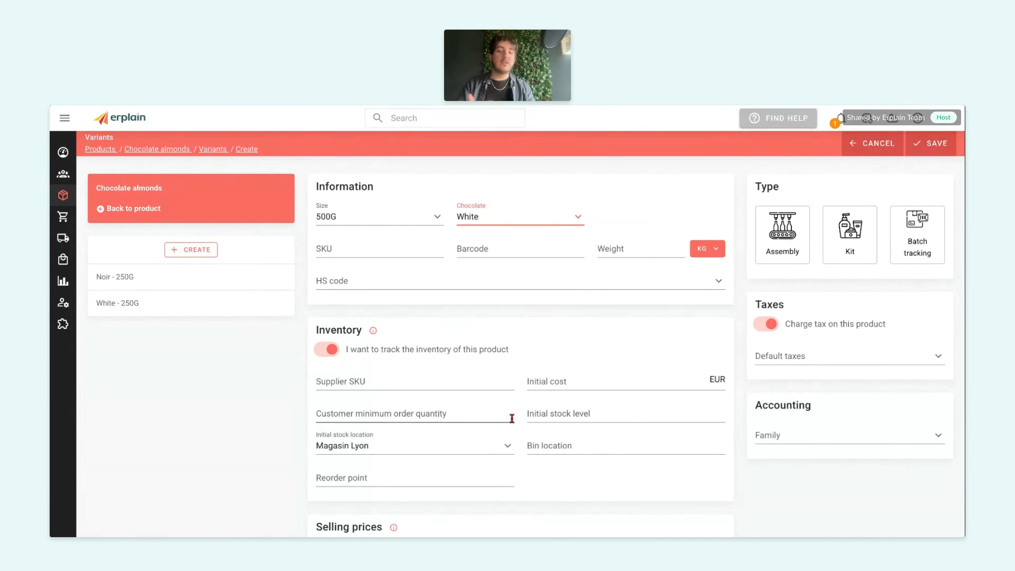
click(557, 384)
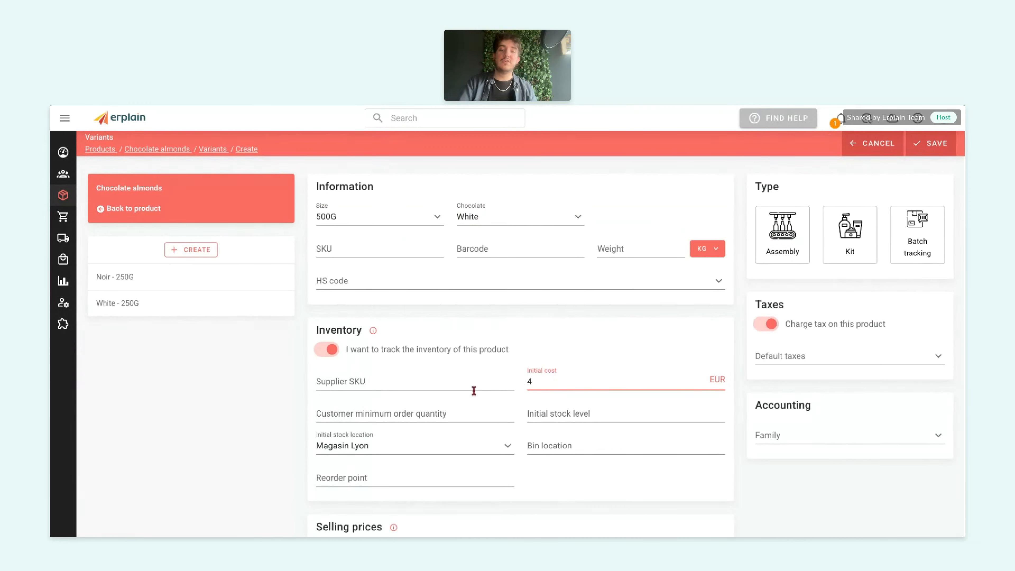
click(544, 417)
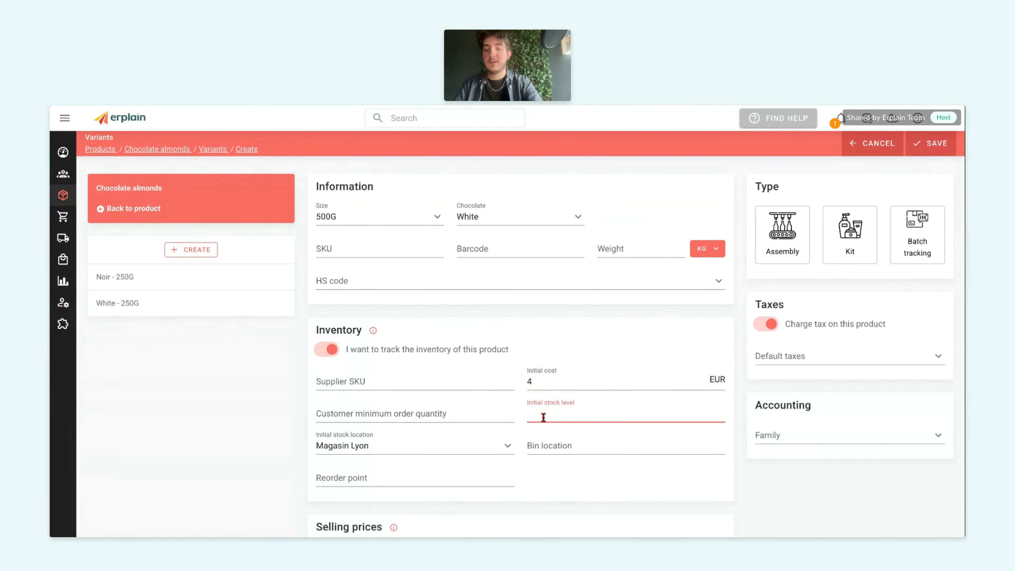
Set the White 500G variant's retail price to 6 GBP and purchasing price to 4 GBP, and save the variant
scroll(415, 414, down, 3)
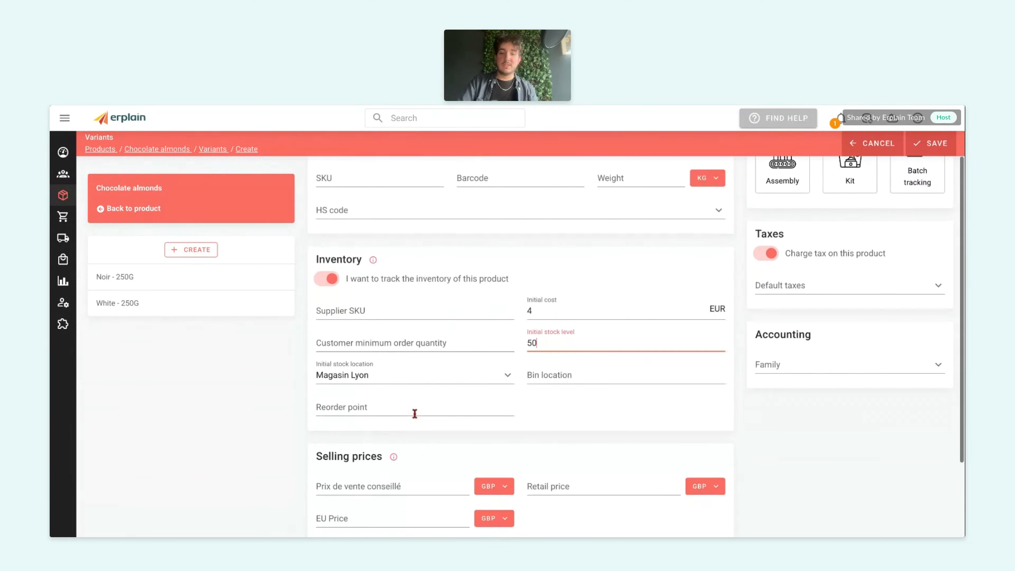
click(566, 430)
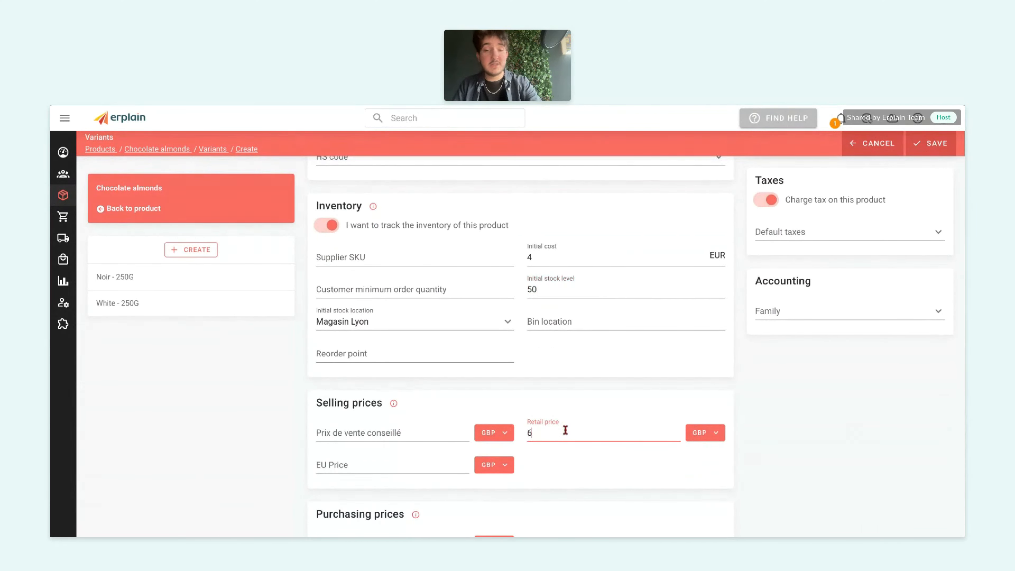
scroll(377, 376, down, 1)
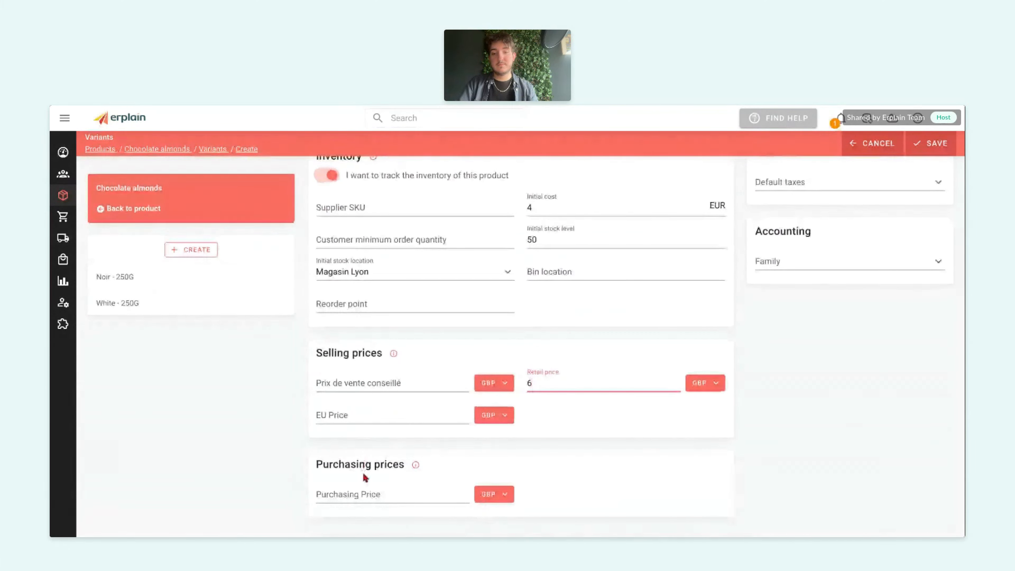
click(364, 486)
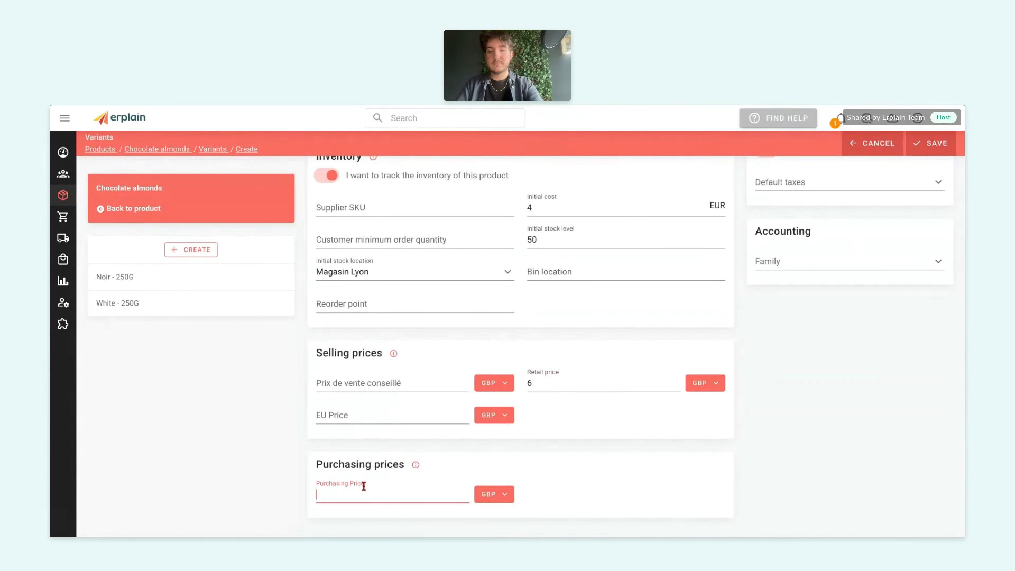
click(930, 150)
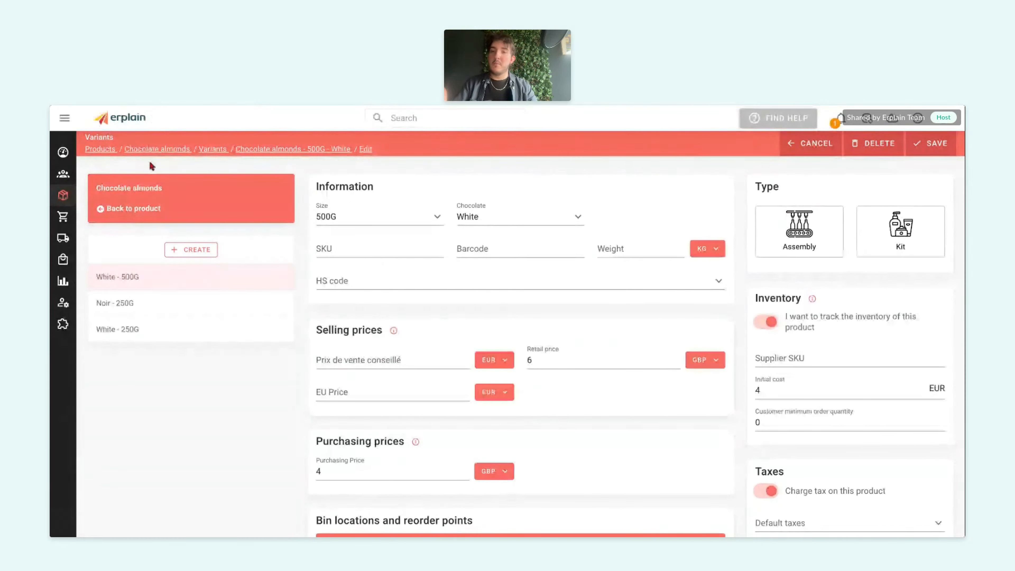
Go back to the Chocolate almonds product and add the Toppings option with the attribute Nuts to its variants
click(135, 209)
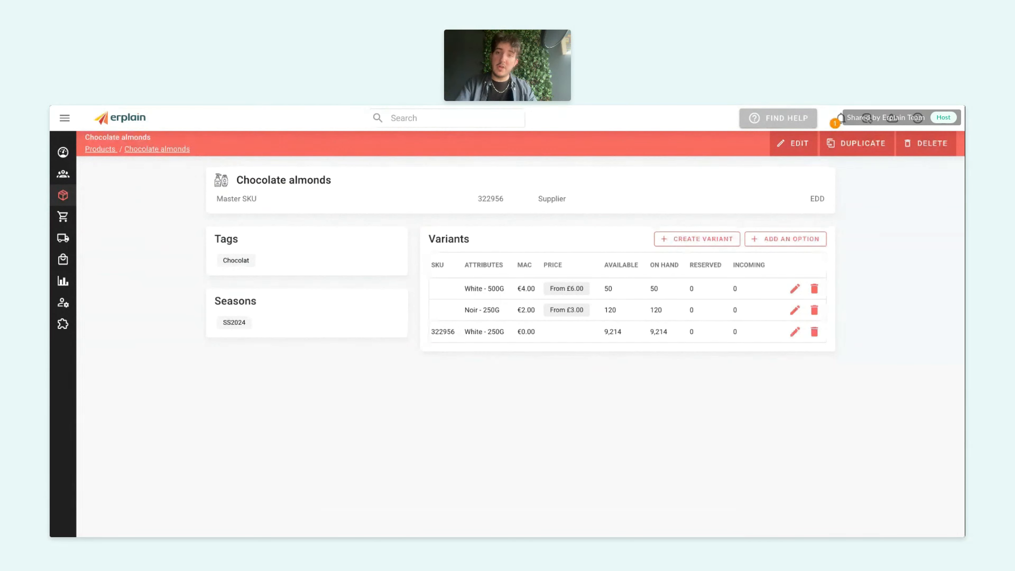
click(788, 239)
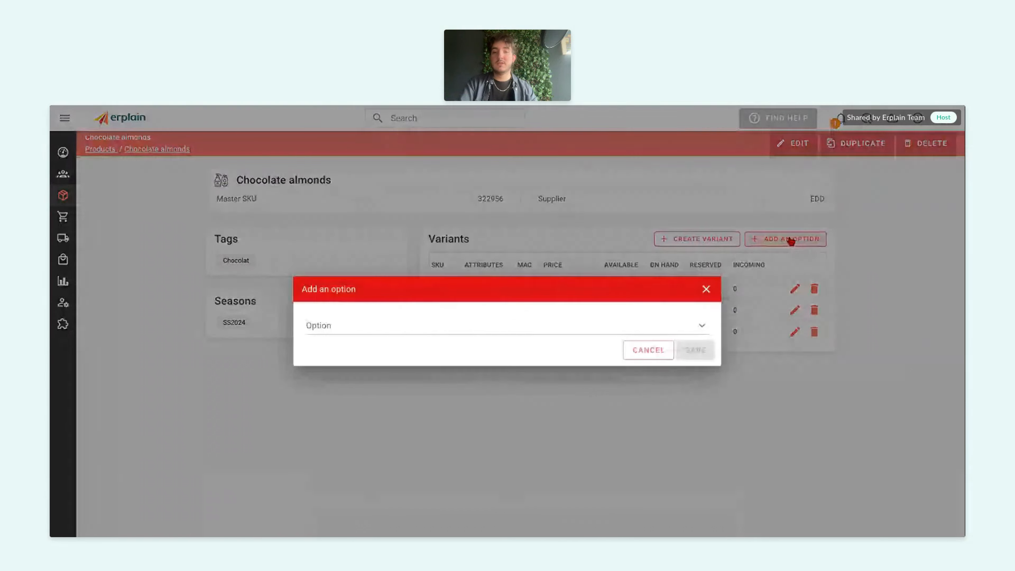
click(535, 316)
click(446, 352)
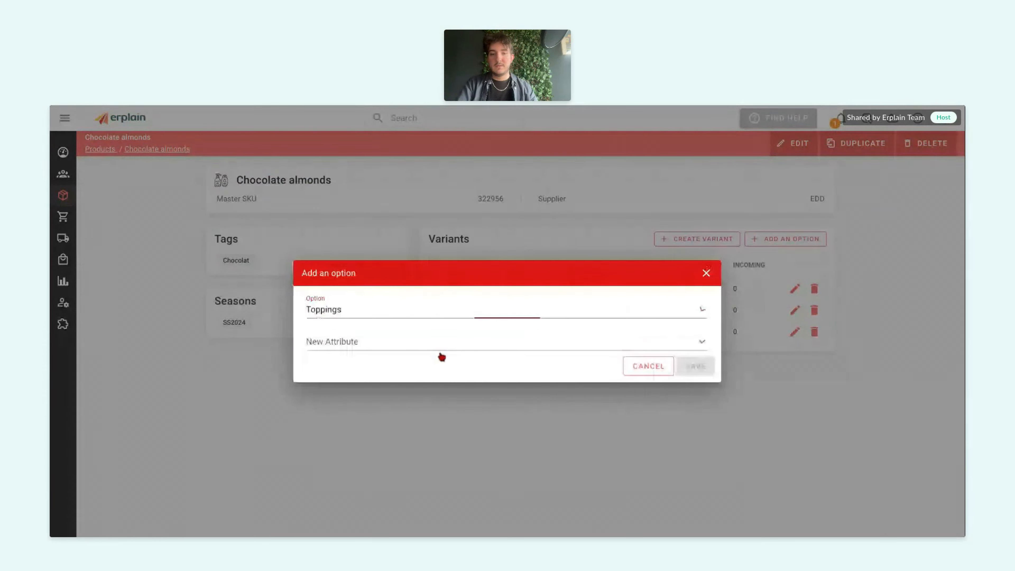
click(593, 339)
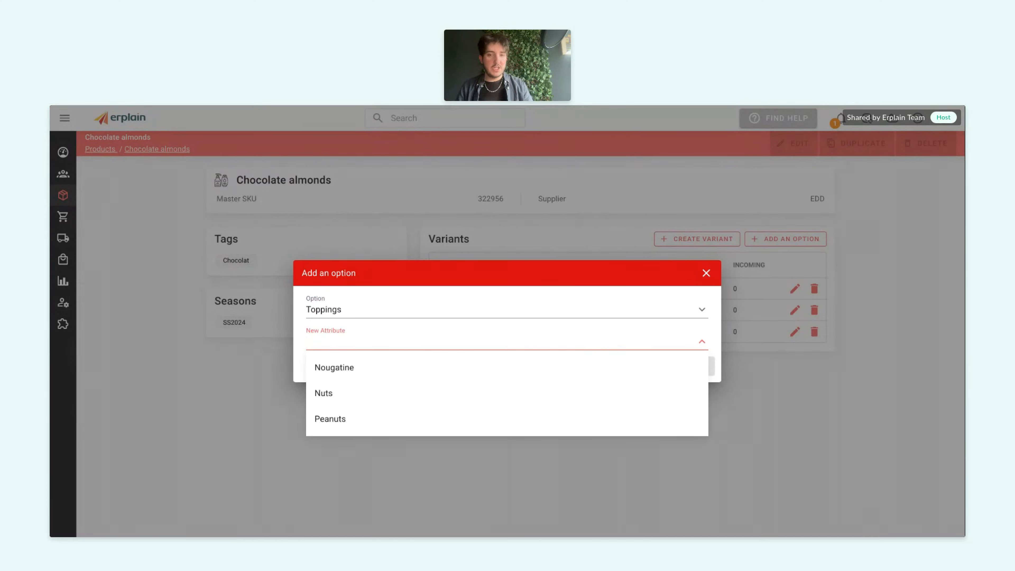
click(491, 401)
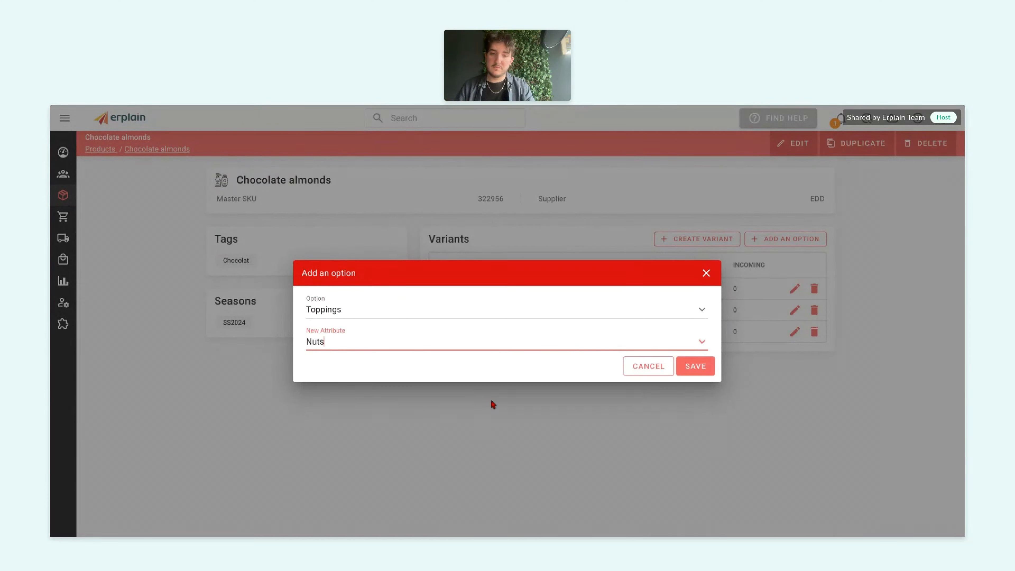
click(705, 376)
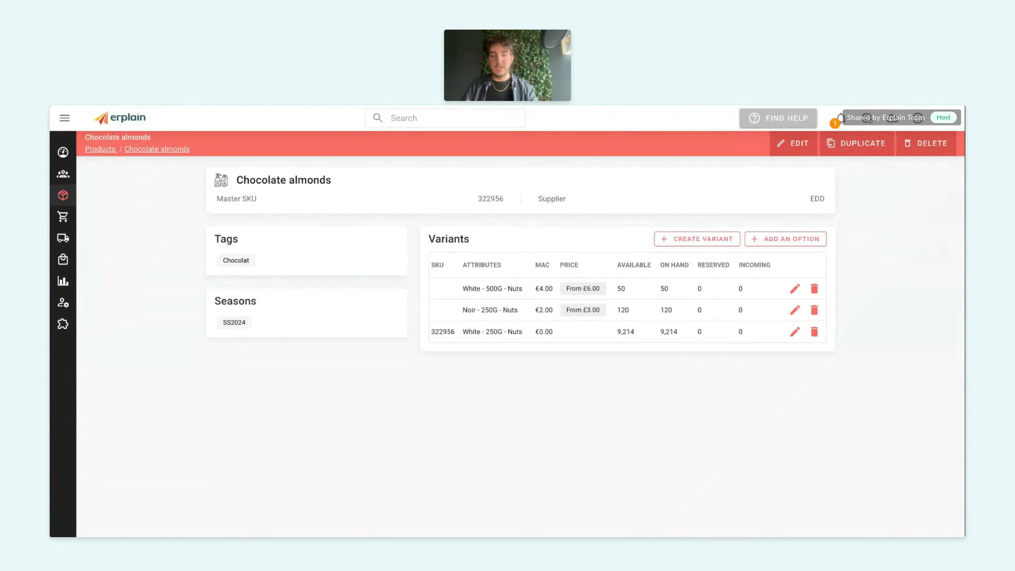
Open the White - 500G - Nuts variant and review its options, prices and stock by location
mouse_move(68, 178)
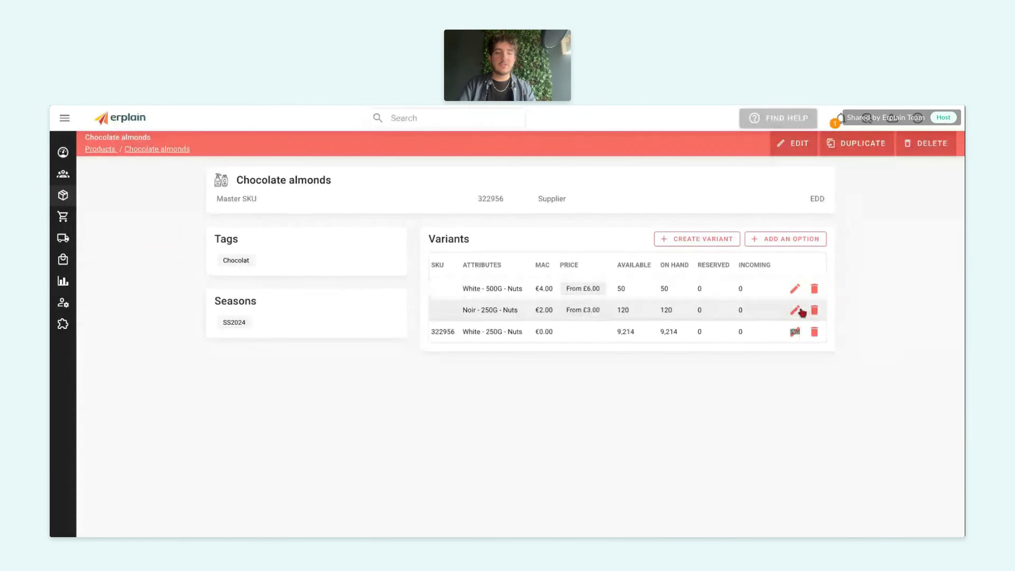
click(796, 289)
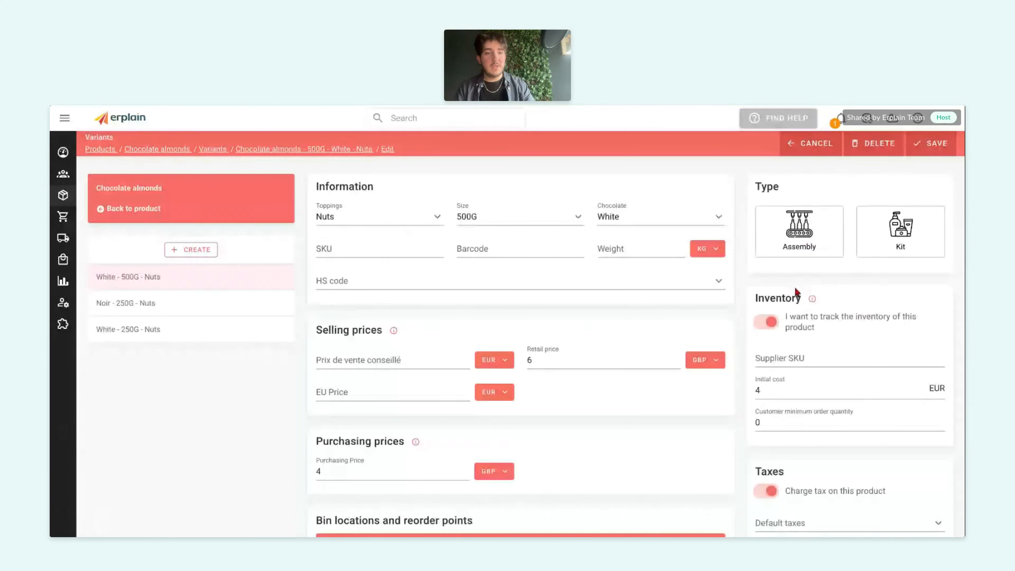
scroll(550, 401, down, 2)
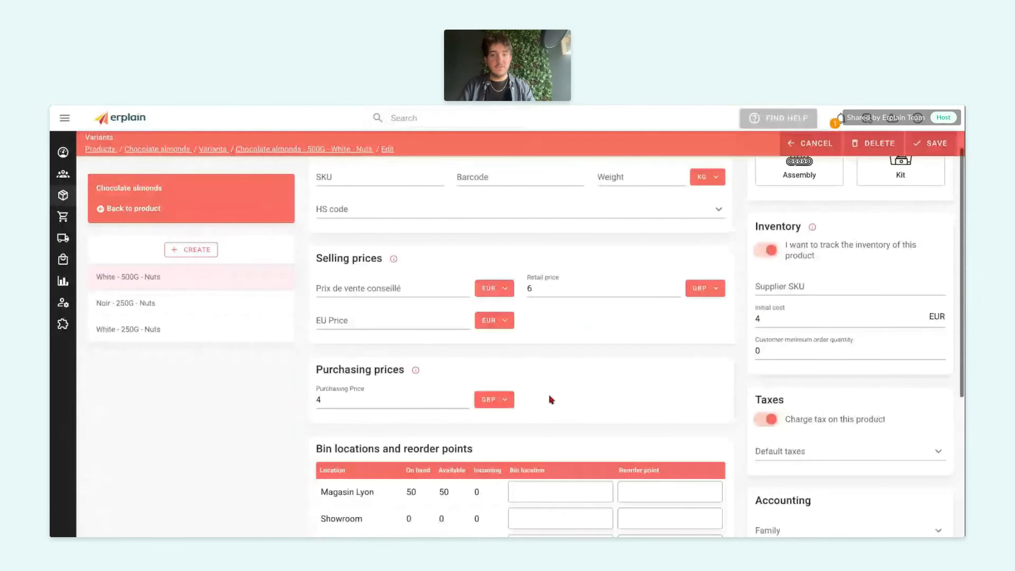
Start a new sales order and choose an existing customer for it
click(96, 216)
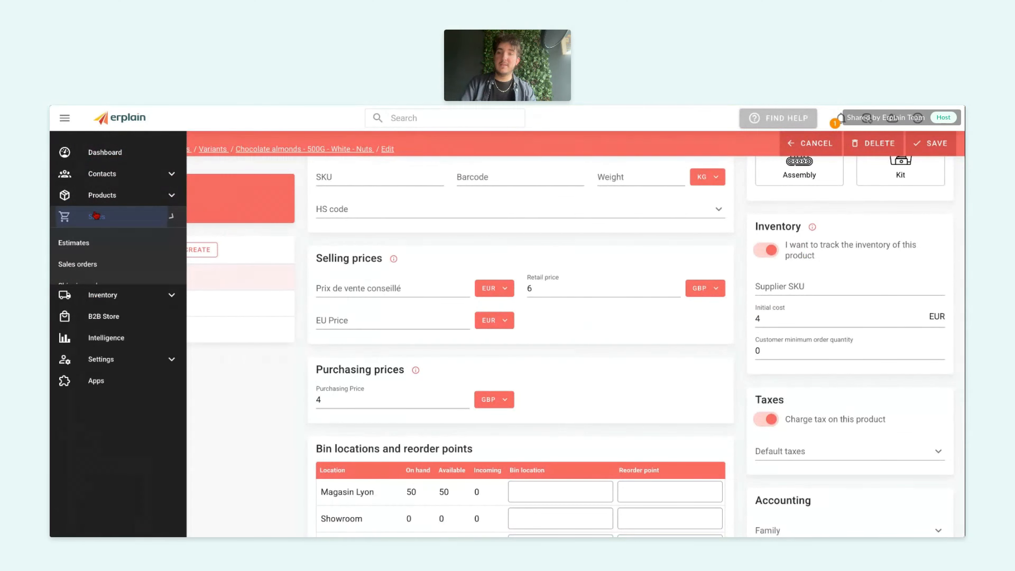
click(80, 265)
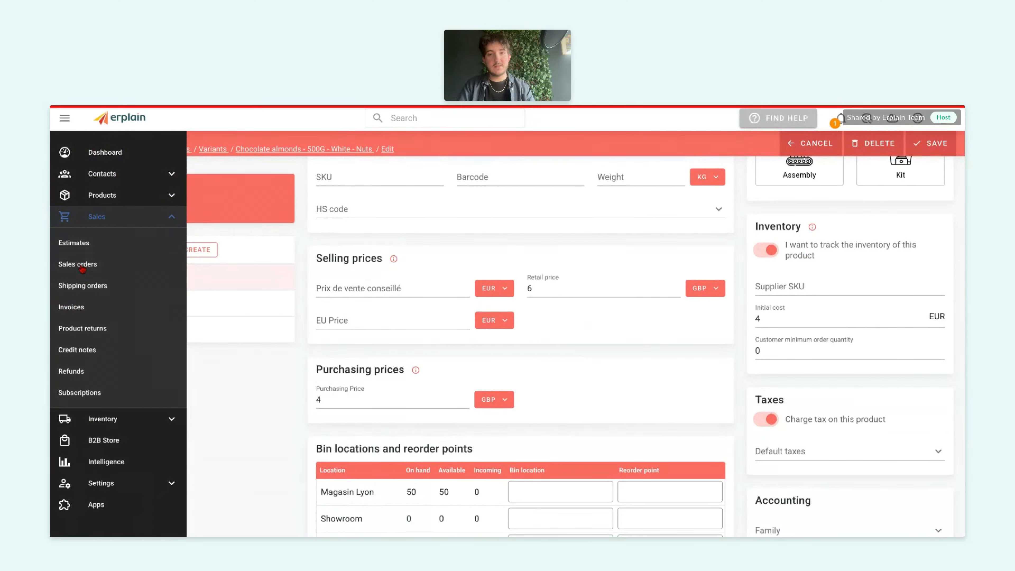
click(843, 145)
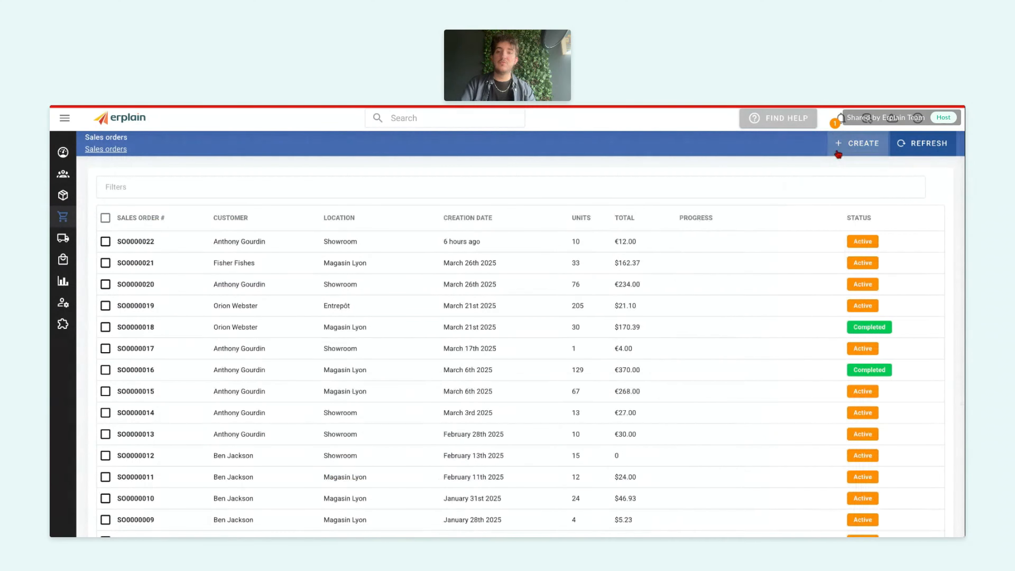
click(265, 196)
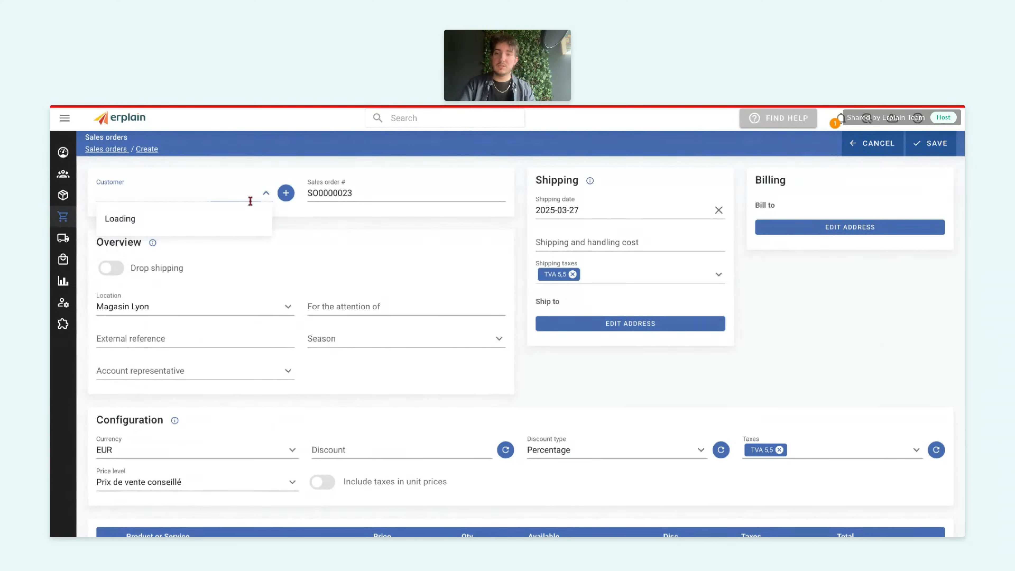
click(199, 244)
Set the new sales order's location to Magasin Lyon
scroll(283, 431, down, 7)
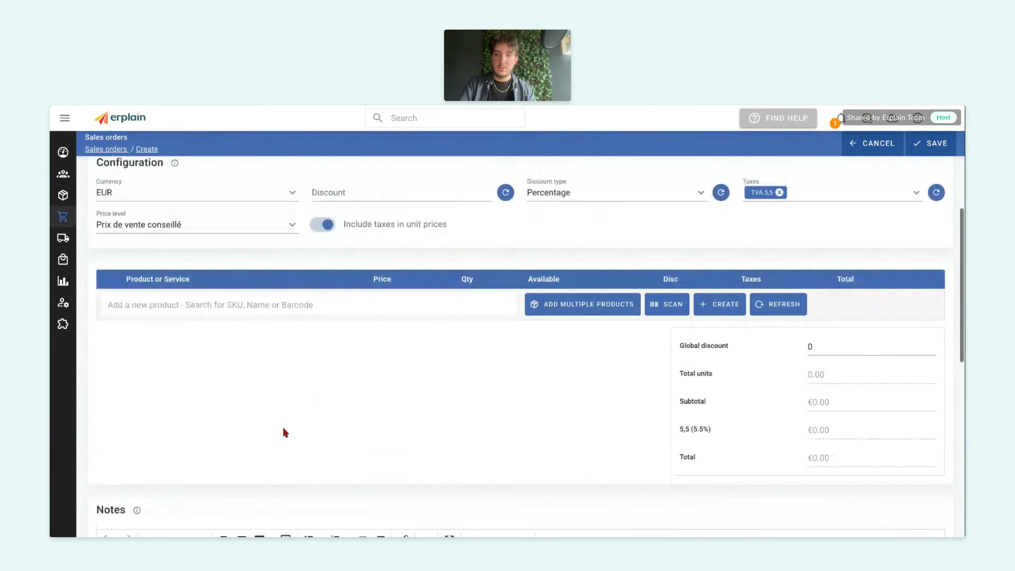
scroll(284, 432, up, 3)
scroll(284, 432, up, 3)
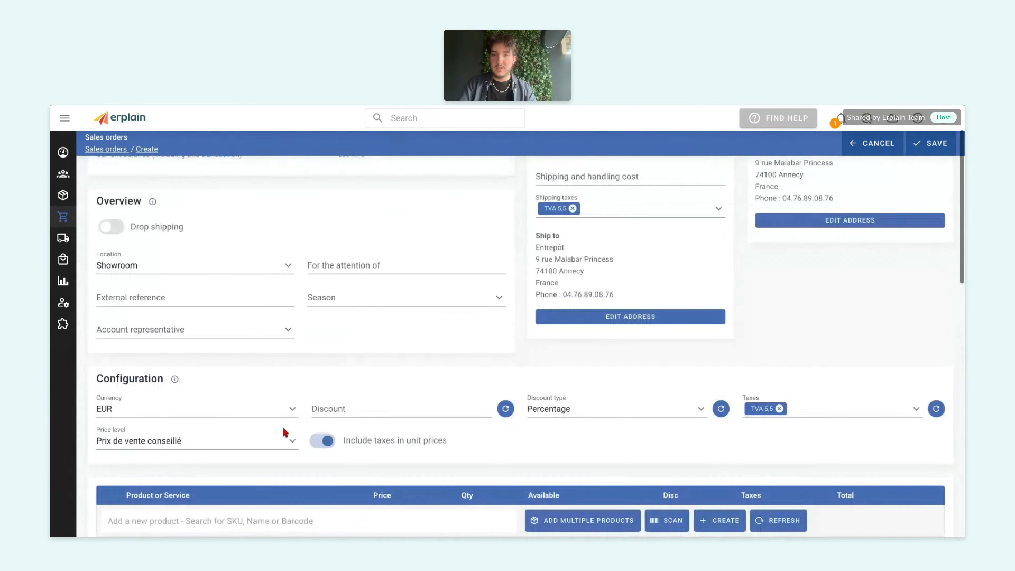
click(277, 268)
click(244, 320)
Browse the product list for adding multiple products to the order, examine the Chocolate almonds variants' prices and availability, and close it
scroll(279, 438, down, 5)
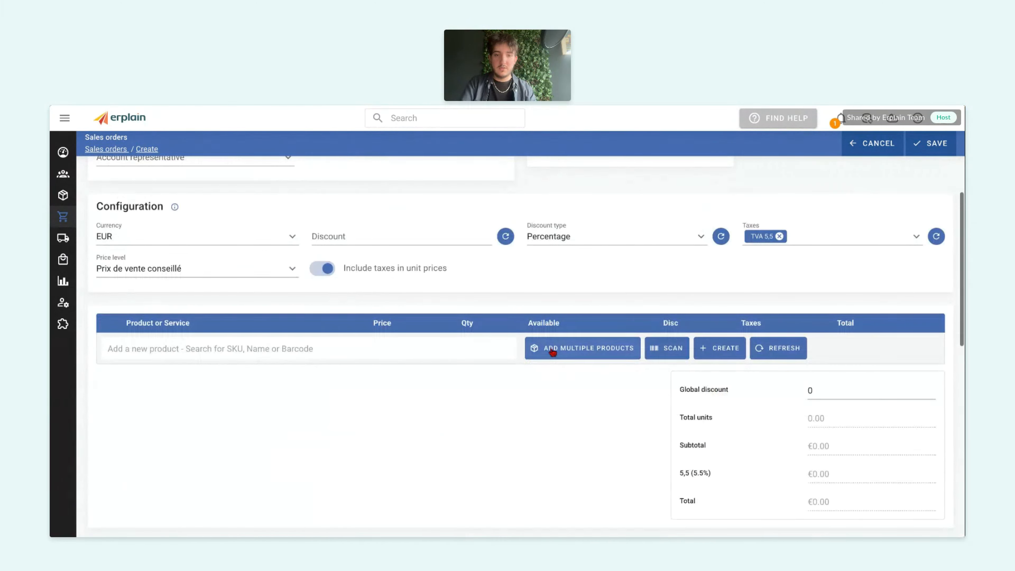
click(552, 352)
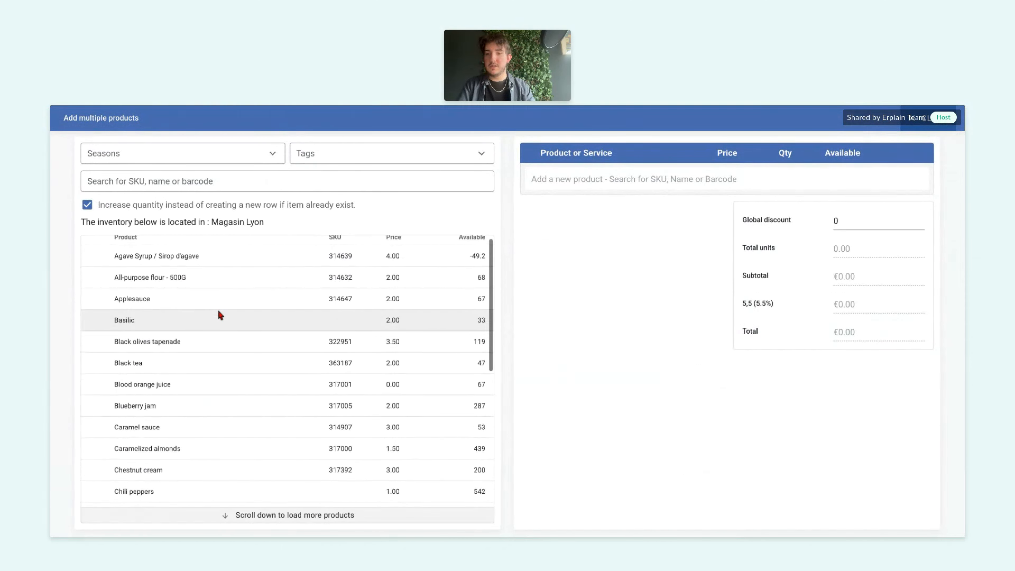
scroll(219, 312, down, 4)
scroll(219, 312, down, 2)
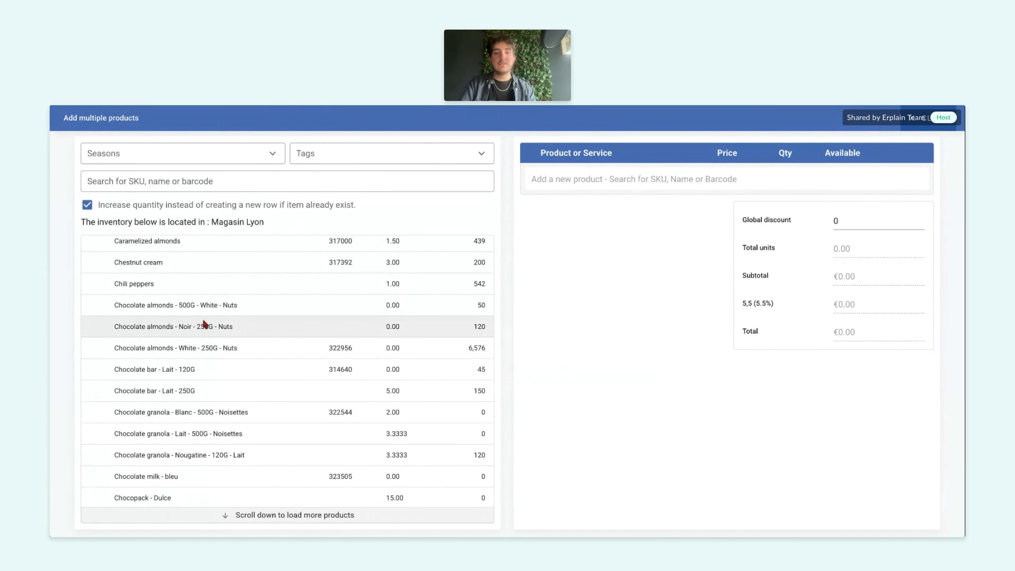
scroll(204, 324, up, 5)
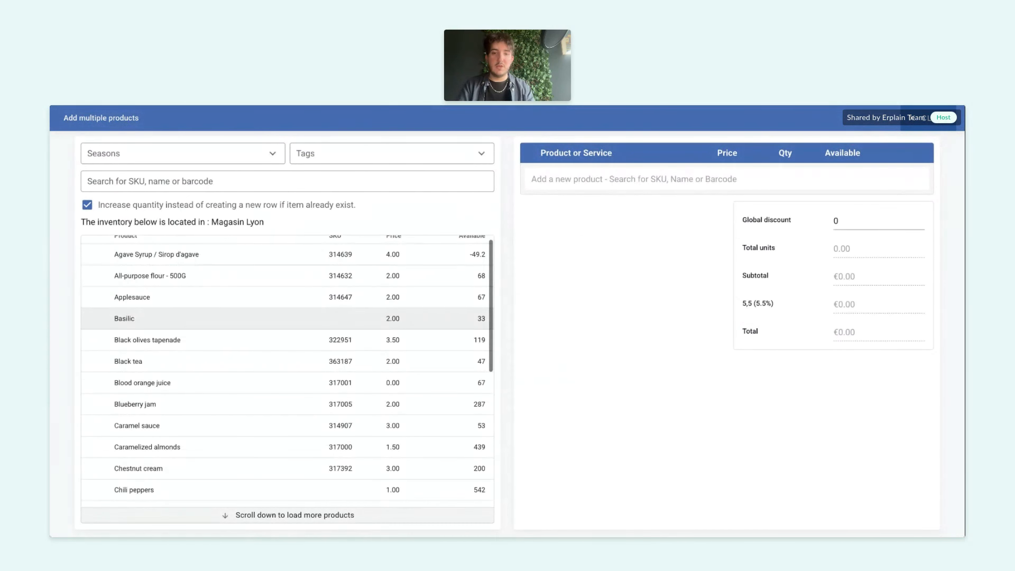
scroll(204, 315, down, 3)
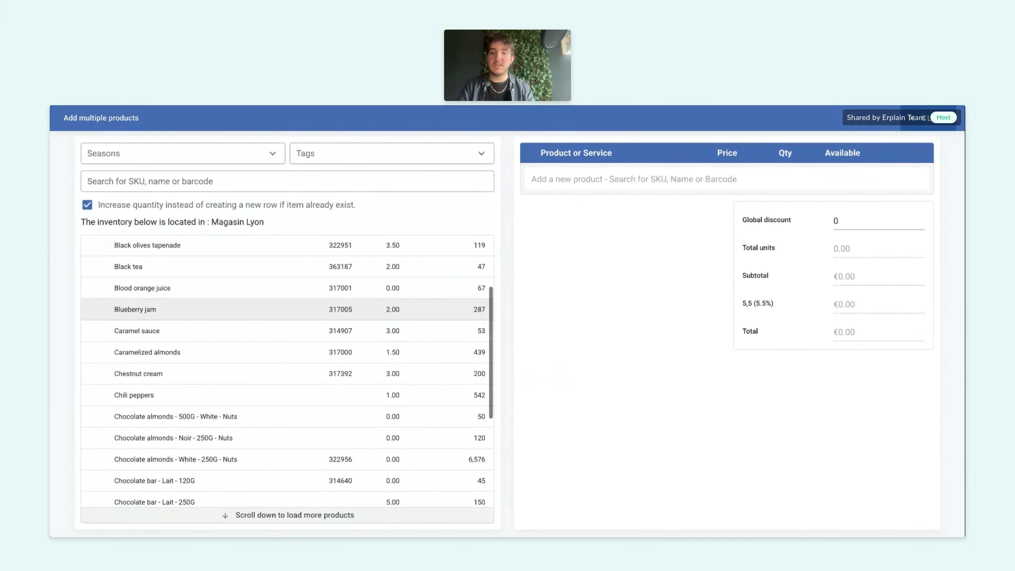
scroll(204, 316, down, 2)
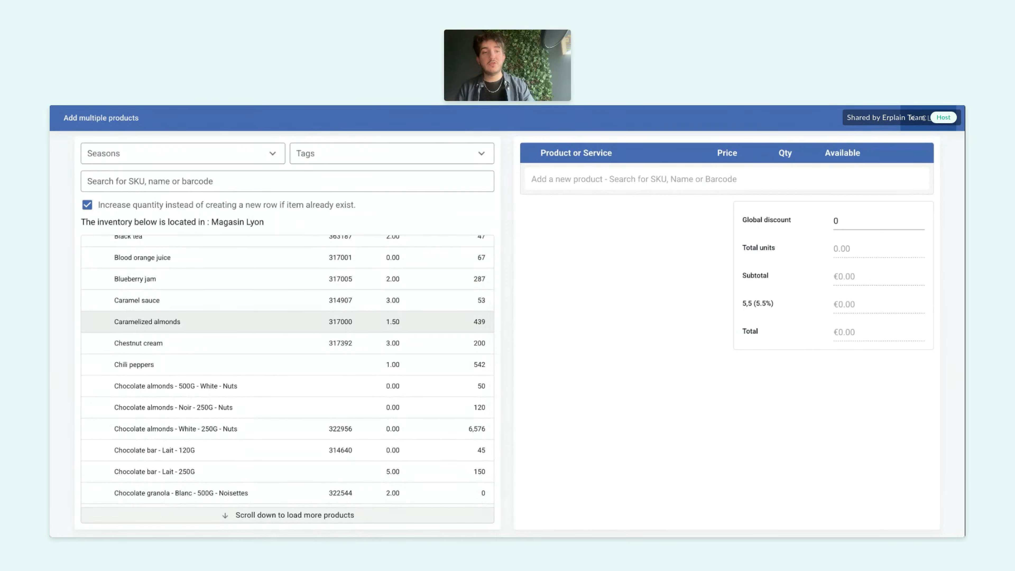
click(924, 117)
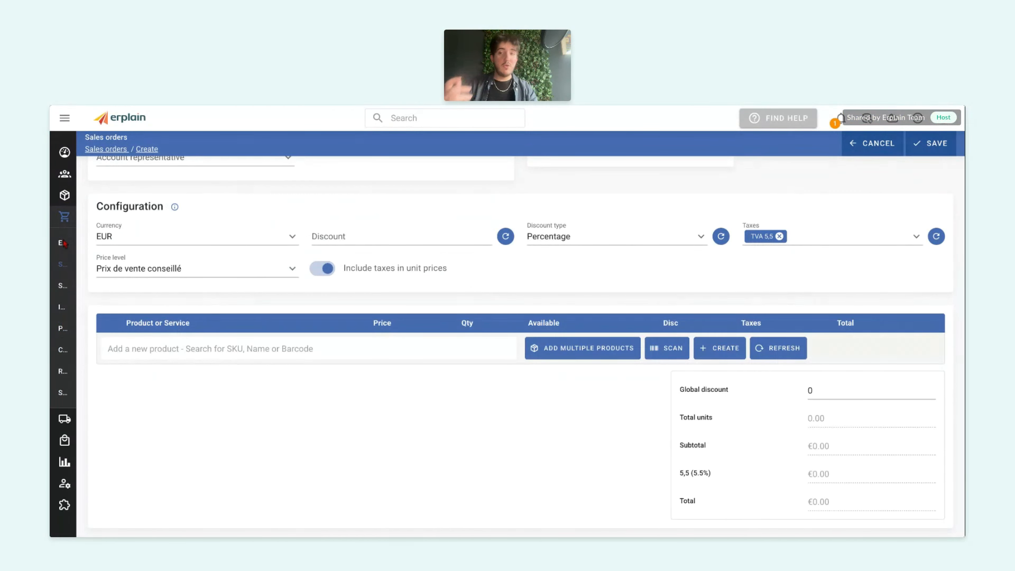
Leave the unsaved sales order, return to the dashboard and open the products list
click(128, 116)
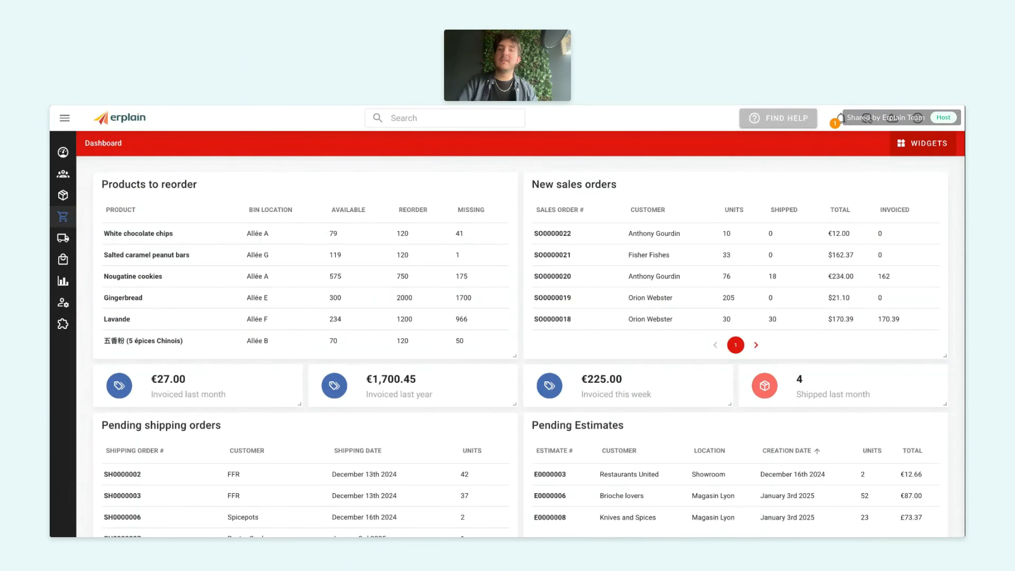
click(68, 195)
click(74, 223)
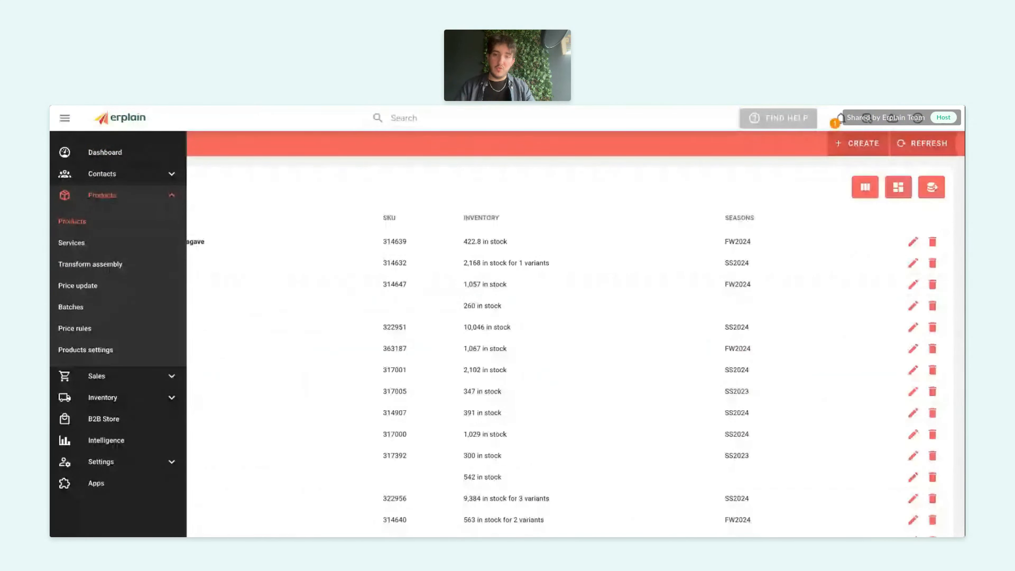
Open the Caramelized almonds product from the products list and review its stock and packaging details
scroll(291, 325, down, 2)
scroll(291, 325, down, 3)
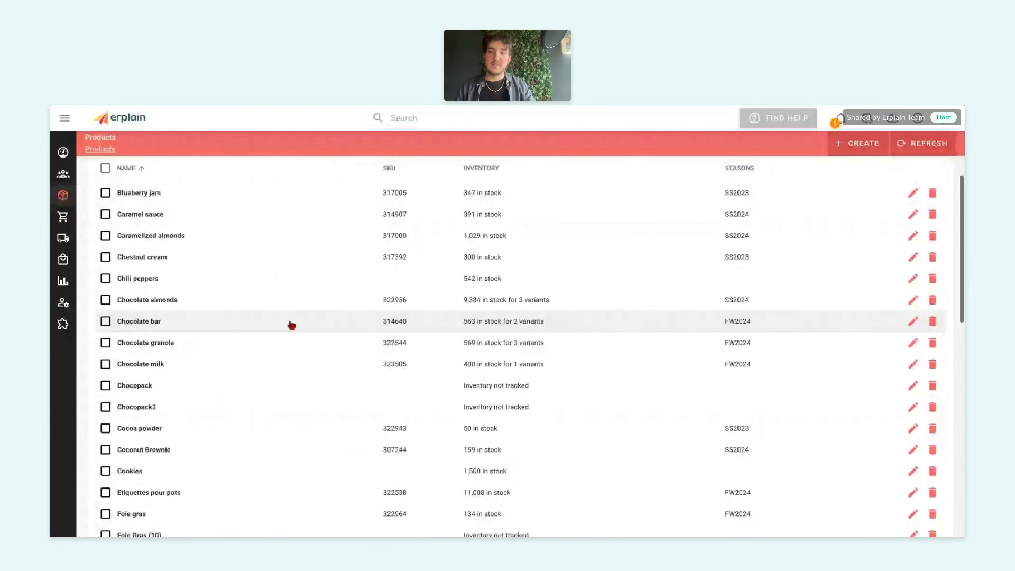
click(139, 237)
scroll(394, 291, down, 2)
scroll(396, 296, up, 2)
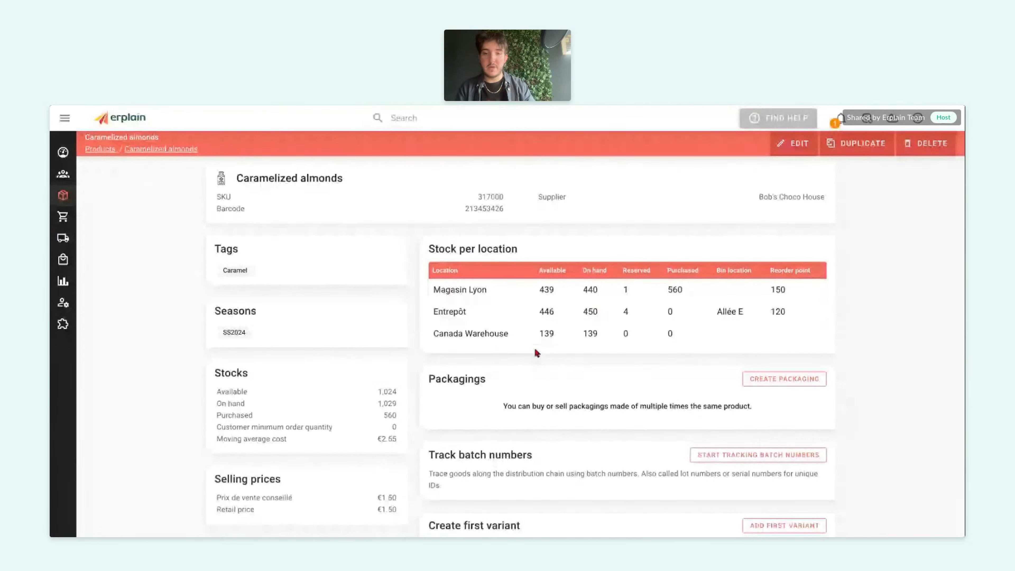
scroll(536, 351, down, 2)
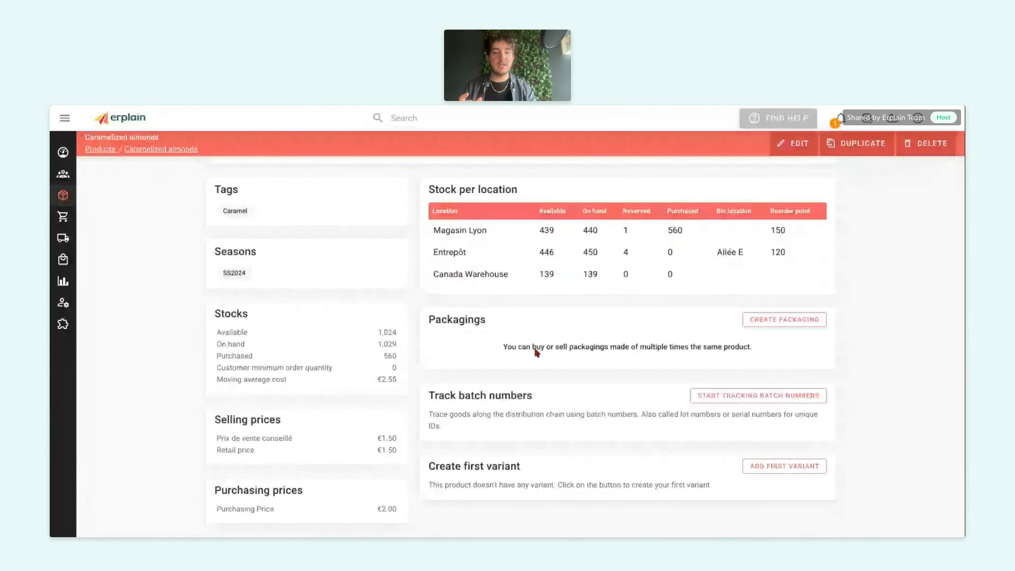
Start a new packaging for Caramelized almonds named Caramel 20 with a quantity of 20
click(763, 327)
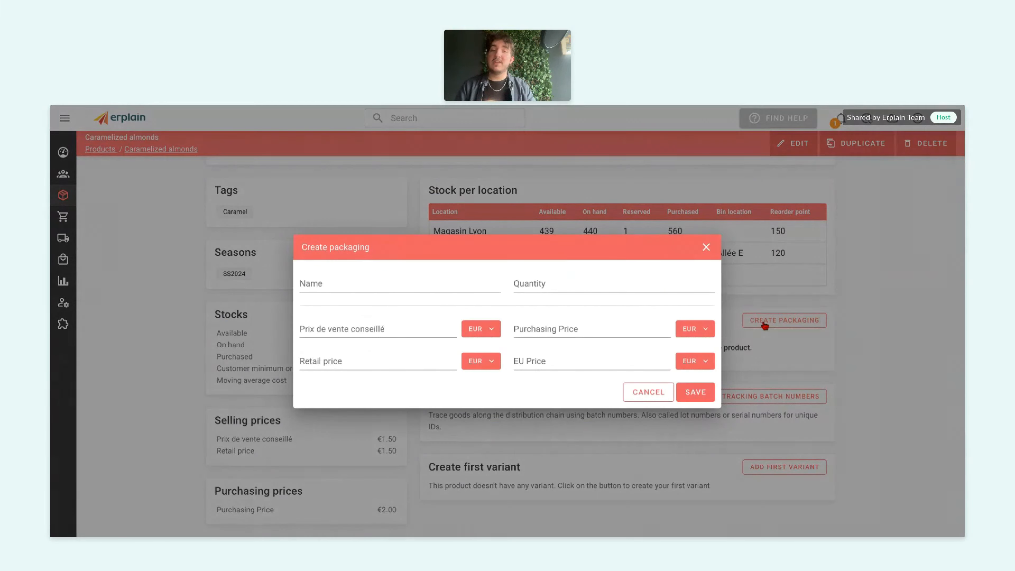
click(423, 285)
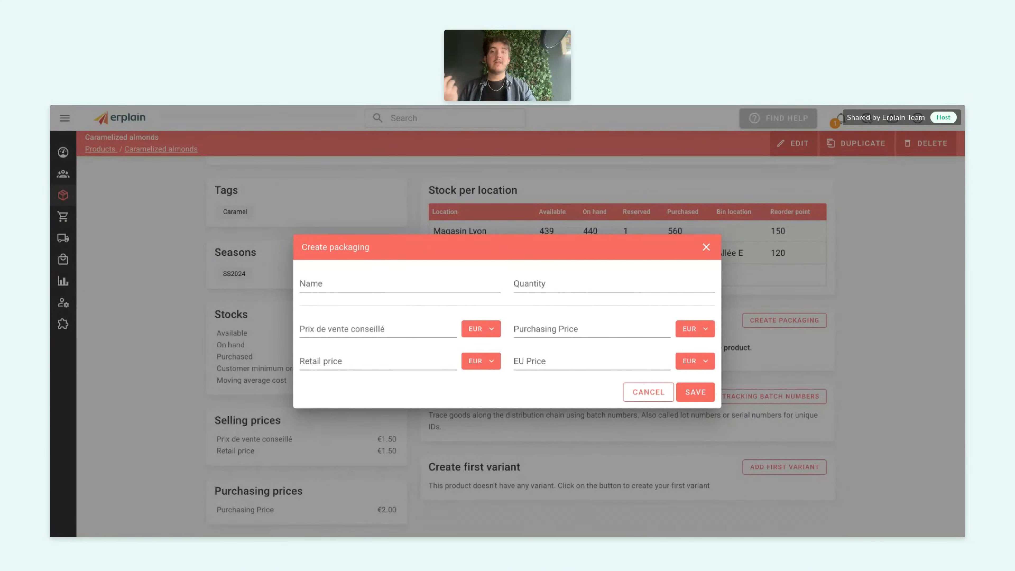
click(400, 284)
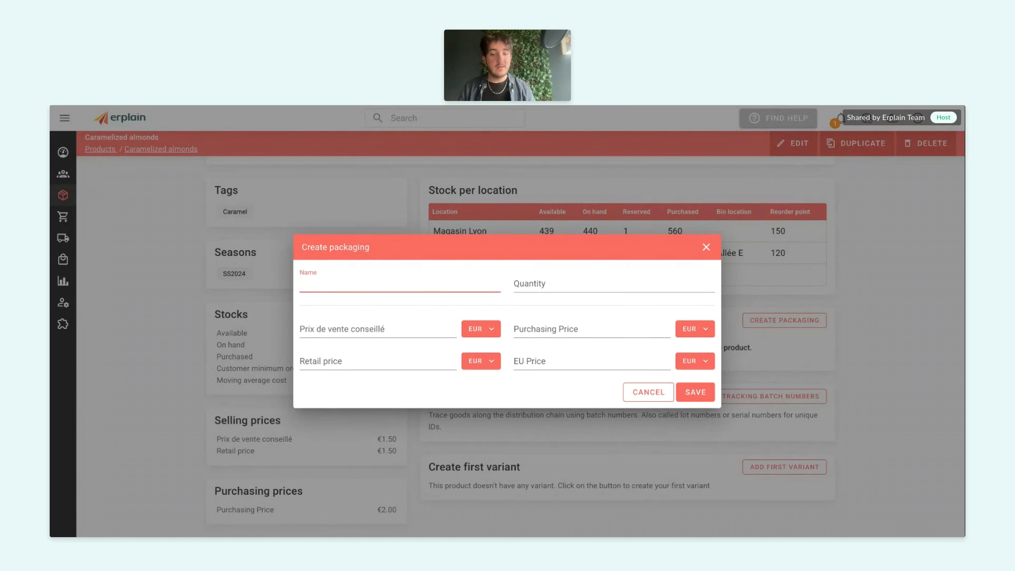
text(Caramel)
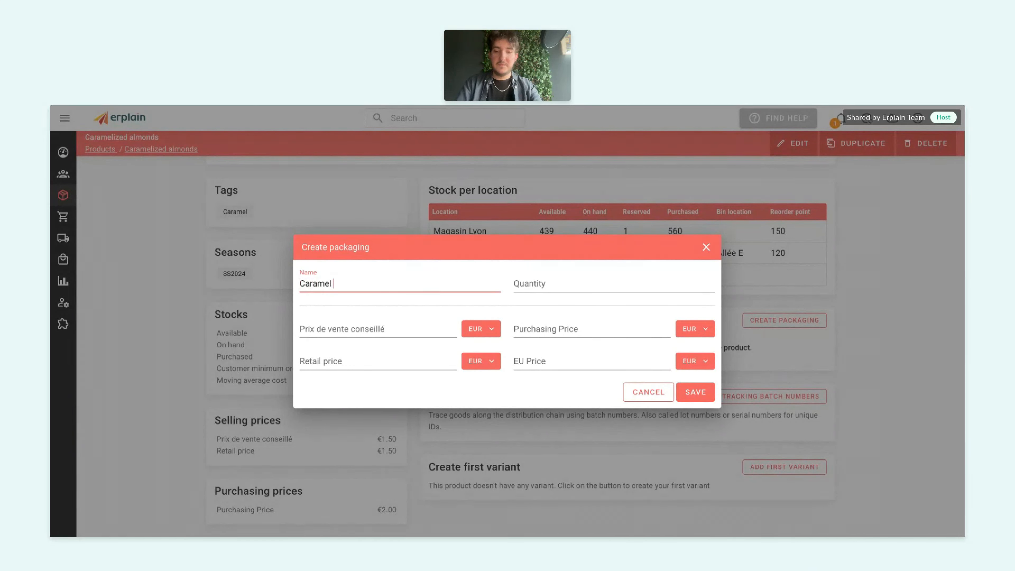
text( 20)
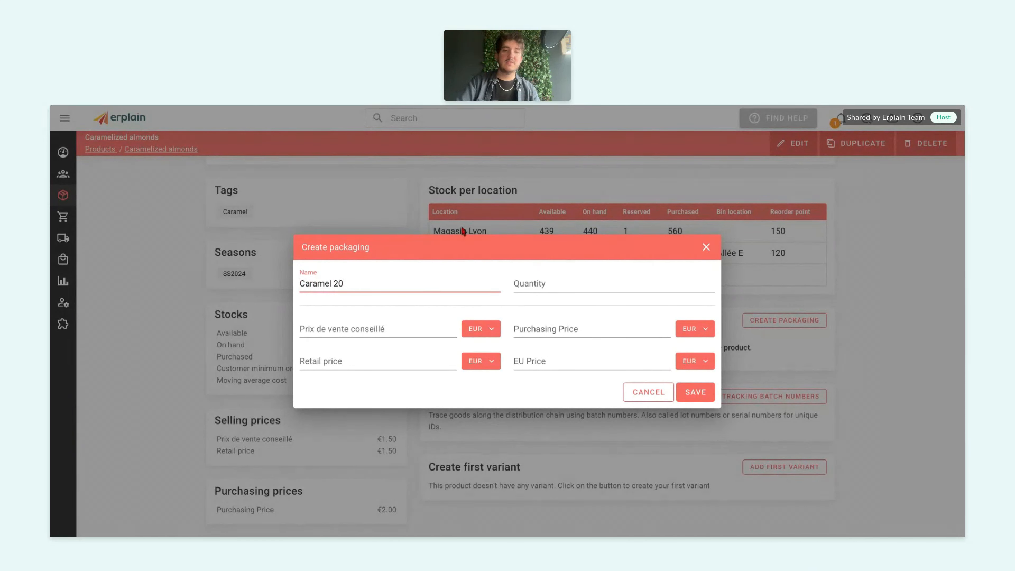
click(527, 280)
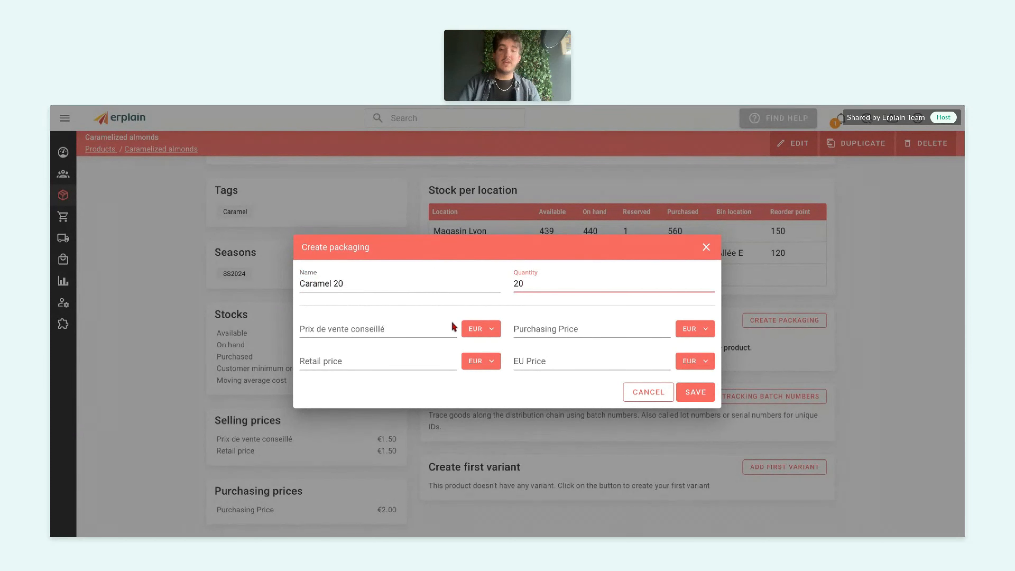
Set the packaging's Prix de vente conseillé to 30 EUR and its Purchasing Price to 25 EUR, and save it
click(427, 331)
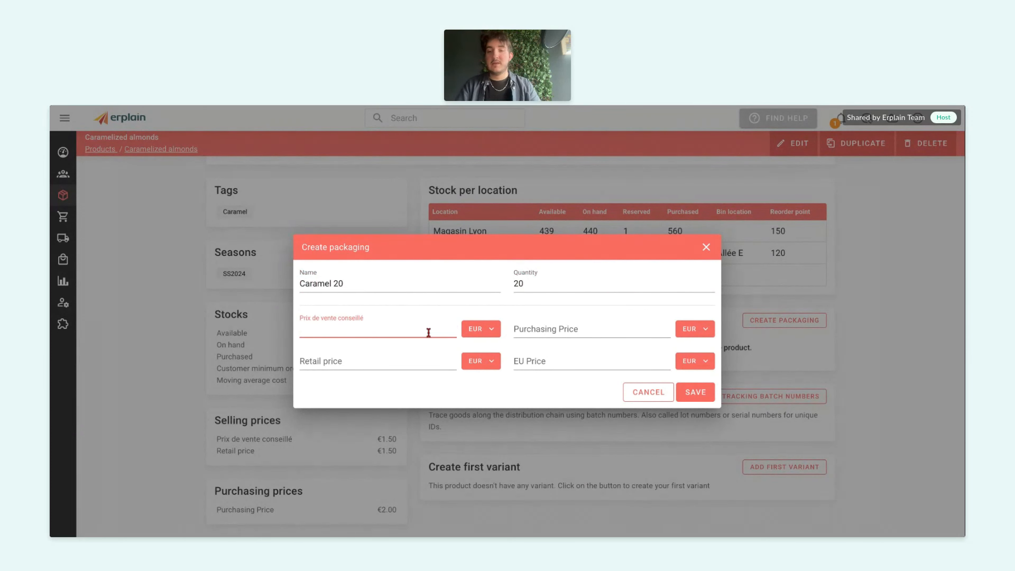
text(30)
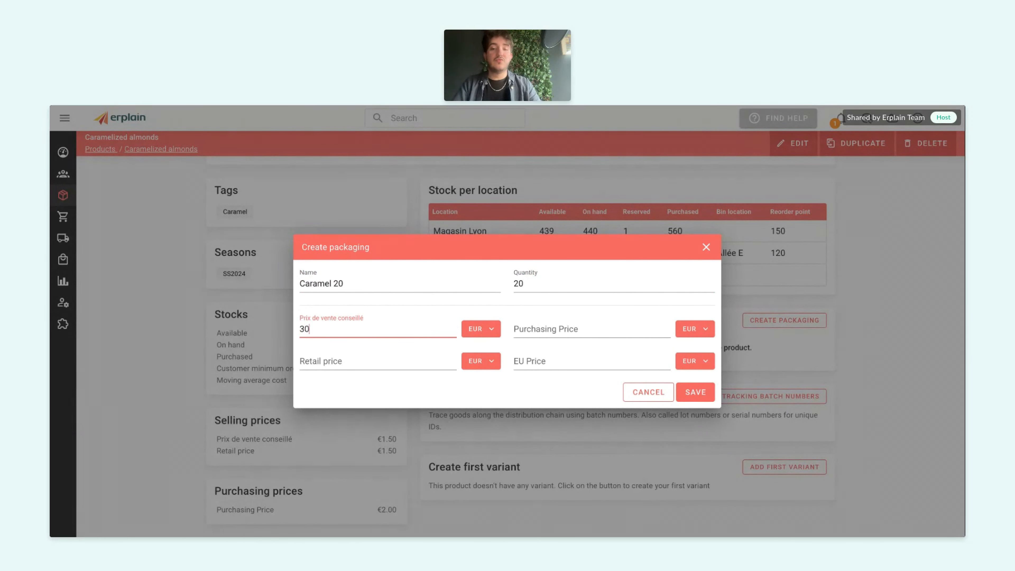
click(544, 329)
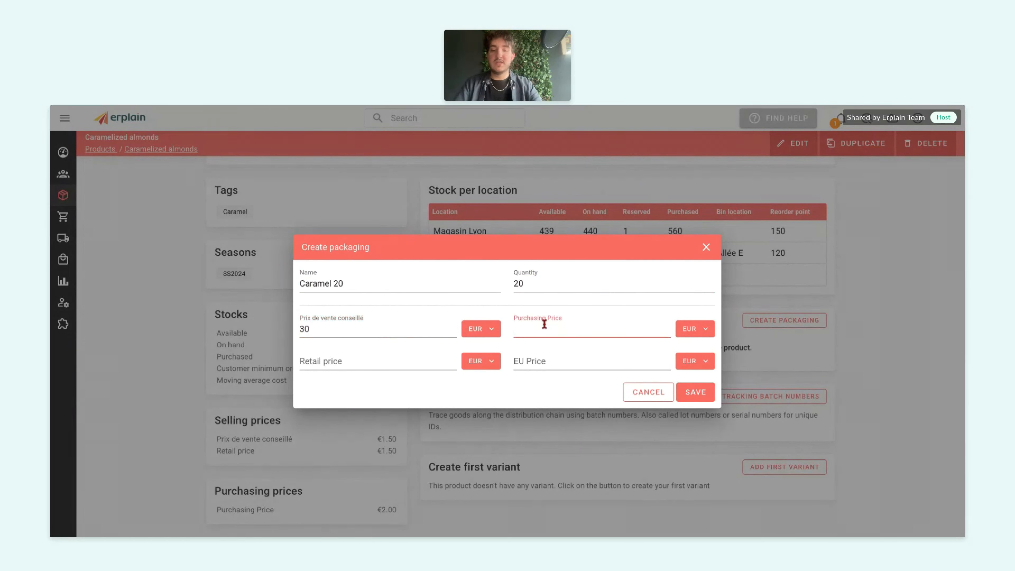
text(25)
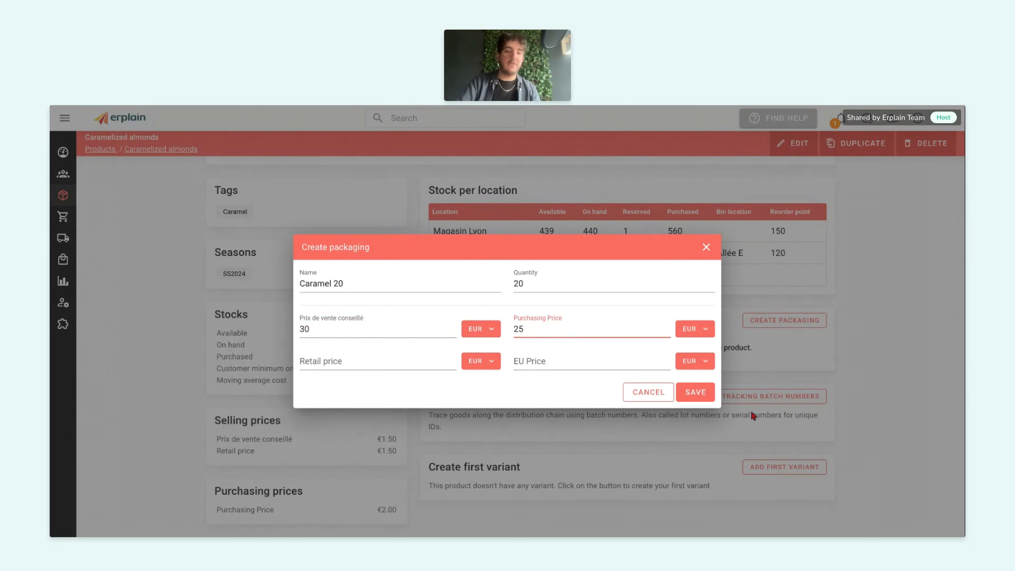
click(695, 390)
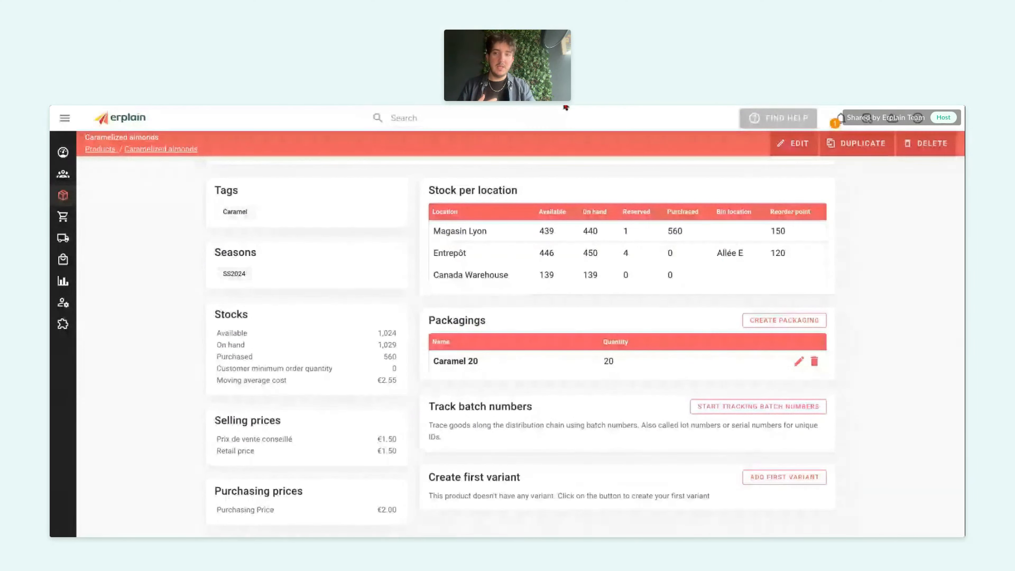
Start a new sales order for an existing customer and set its location to Magasin Lyon
click(114, 199)
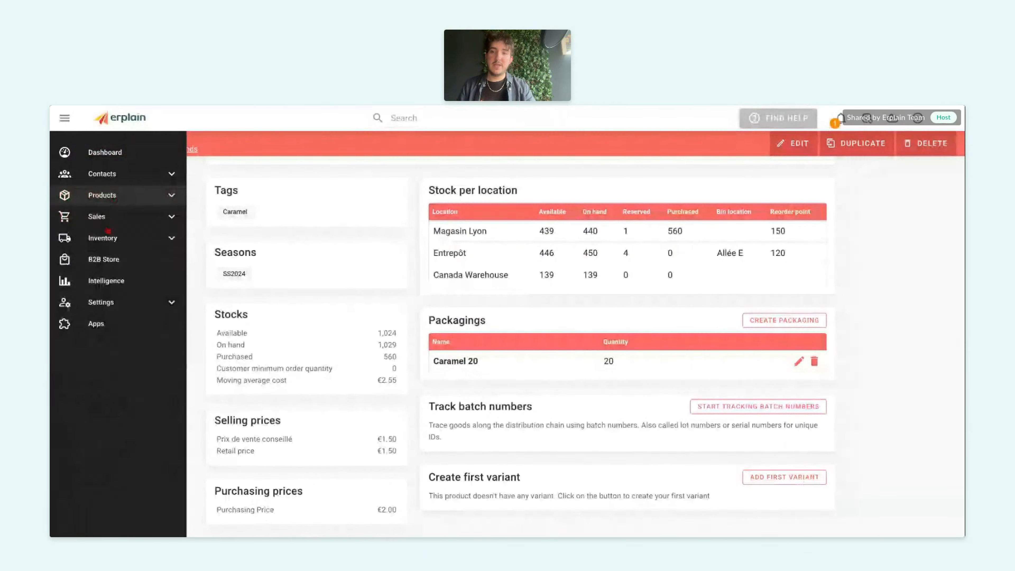
click(96, 227)
click(97, 269)
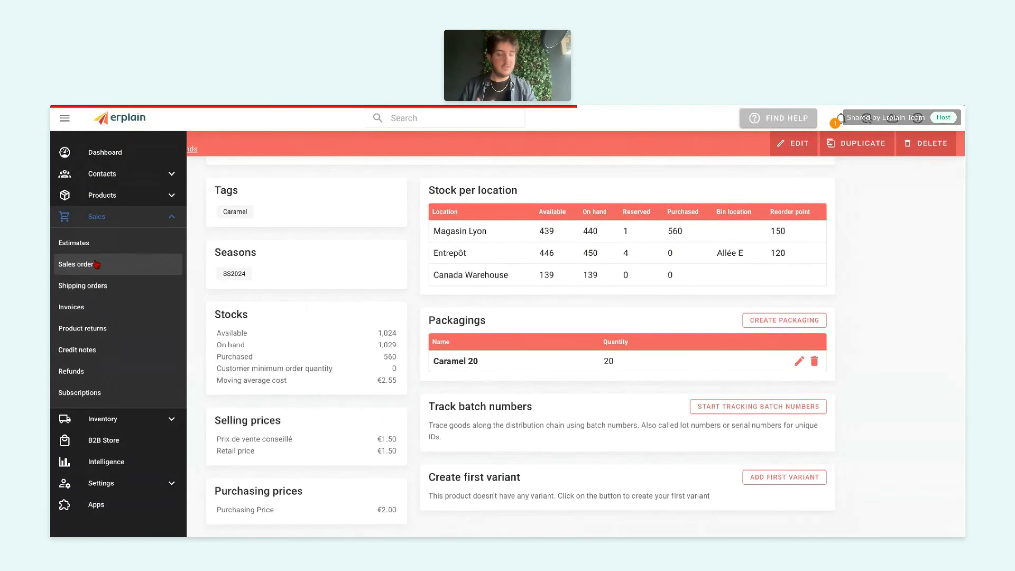
click(865, 154)
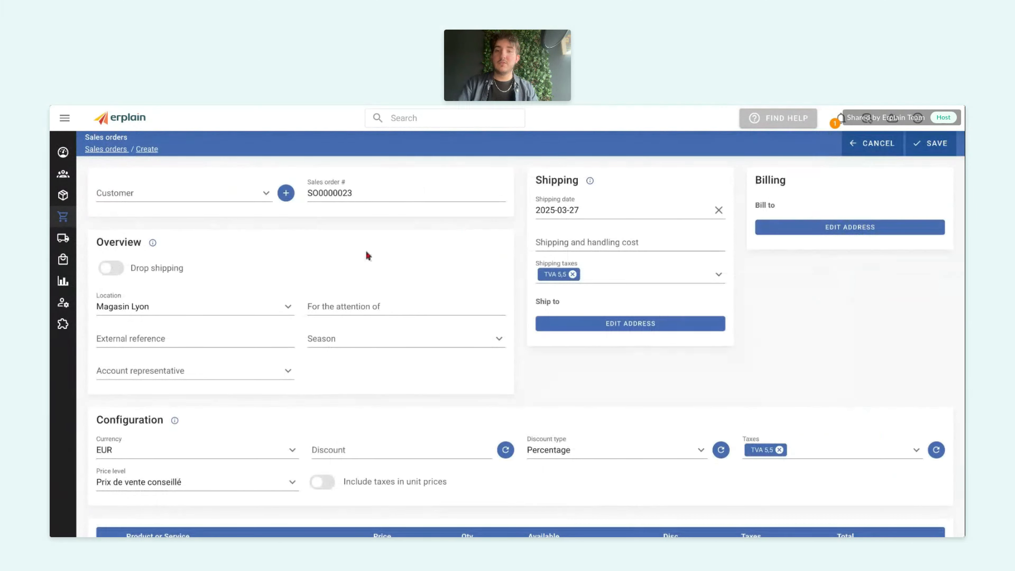
click(243, 193)
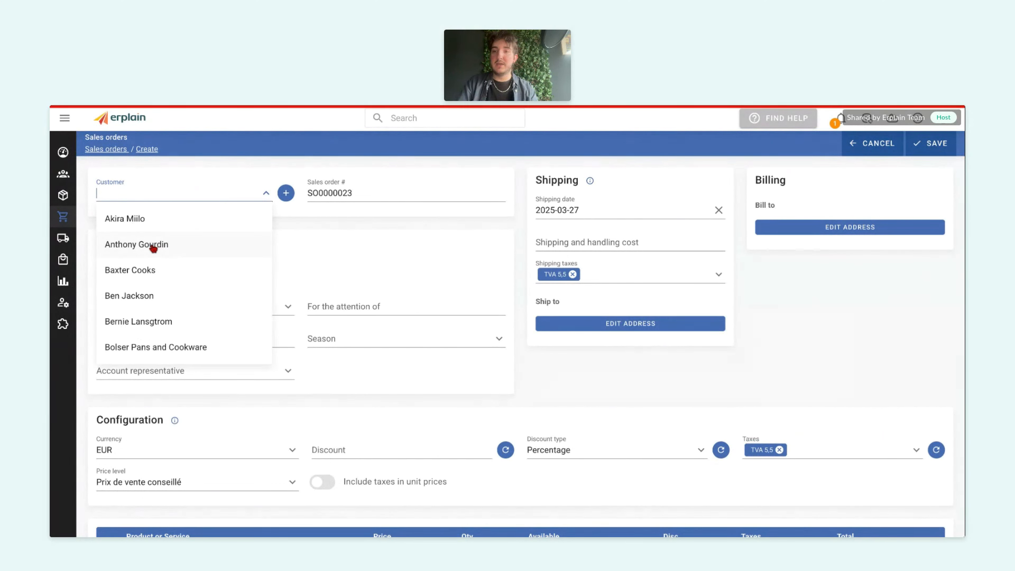
click(147, 249)
click(259, 327)
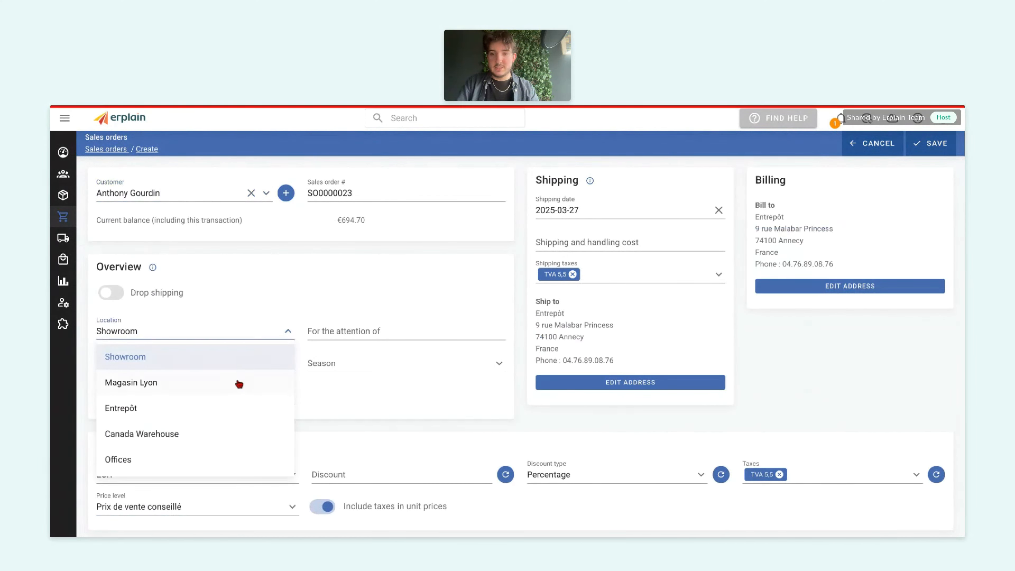
click(238, 383)
Search for "caramel" while adding multiple products, add one Caramel 20 packaging to the sales order and return to the order form
scroll(342, 401, down, 5)
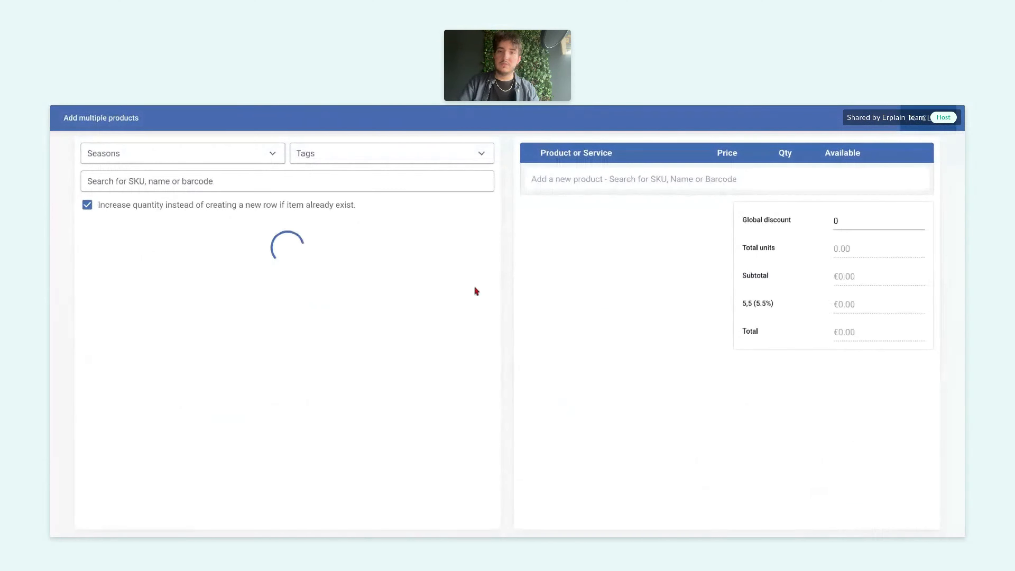
click(165, 176)
text(caramel)
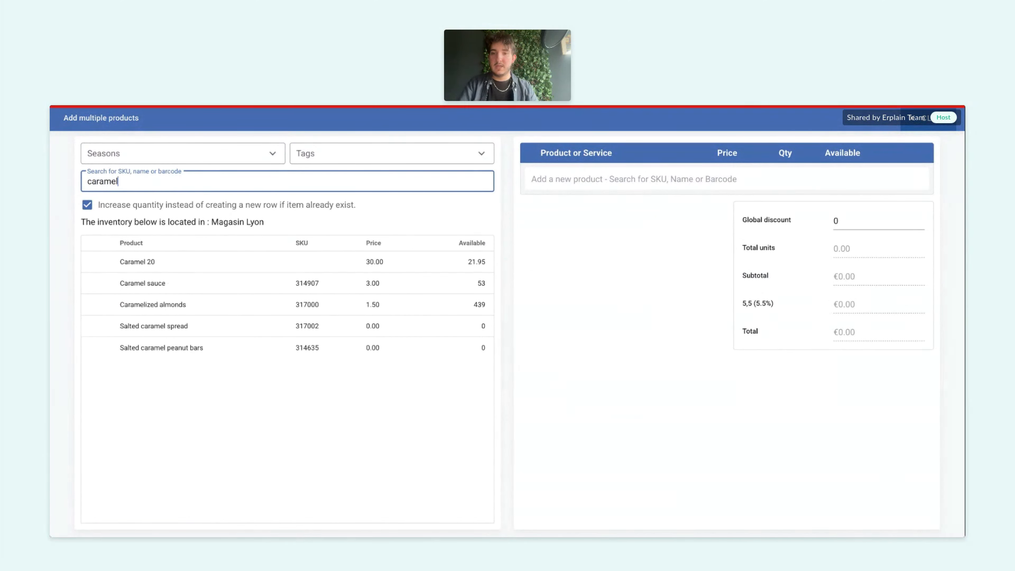
click(127, 261)
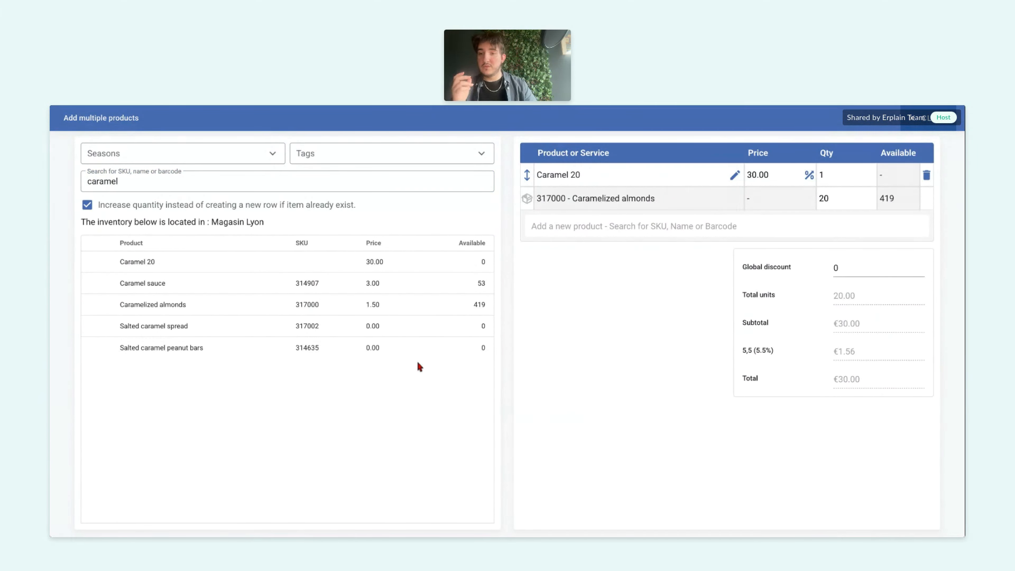
click(931, 119)
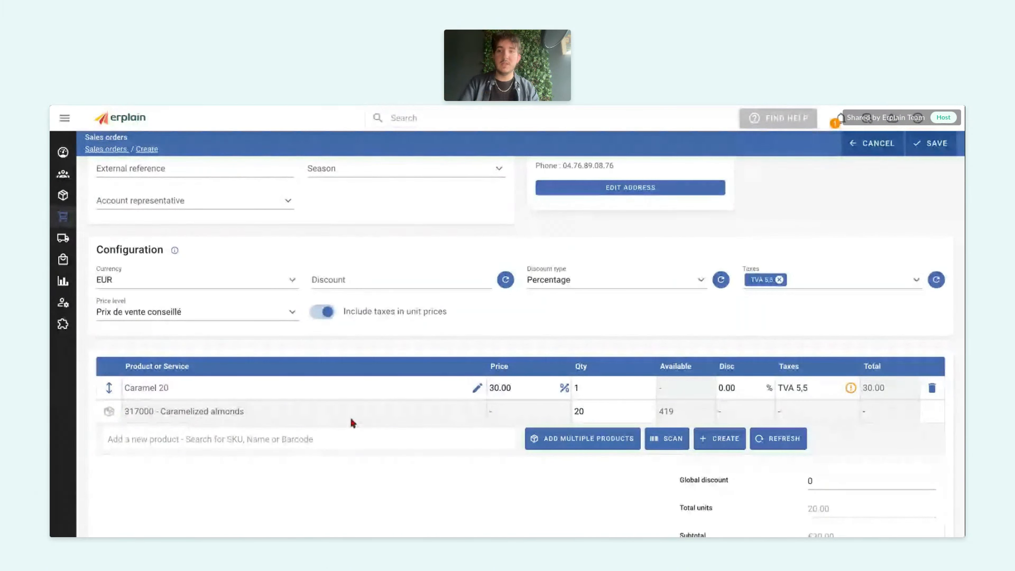
Leave the unsaved sales order and open the Caramel 20 packaging from the products list to examine its details
click(92, 195)
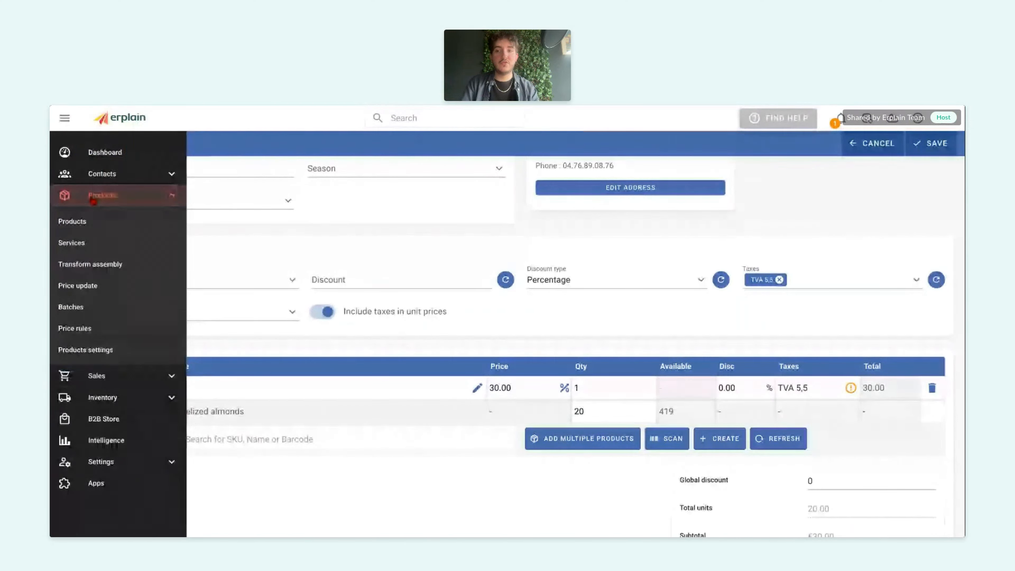
click(85, 225)
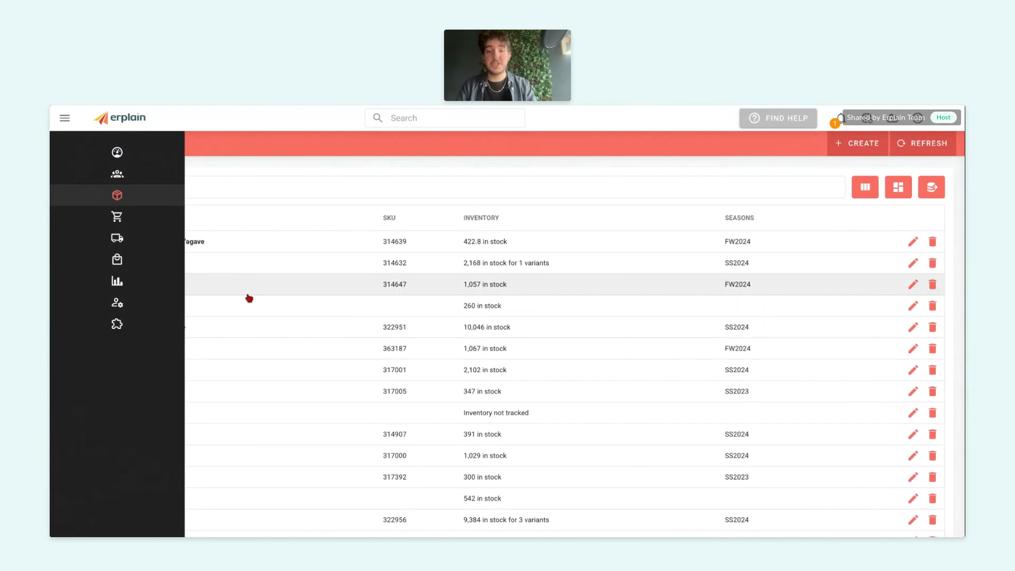
scroll(189, 387, down, 1)
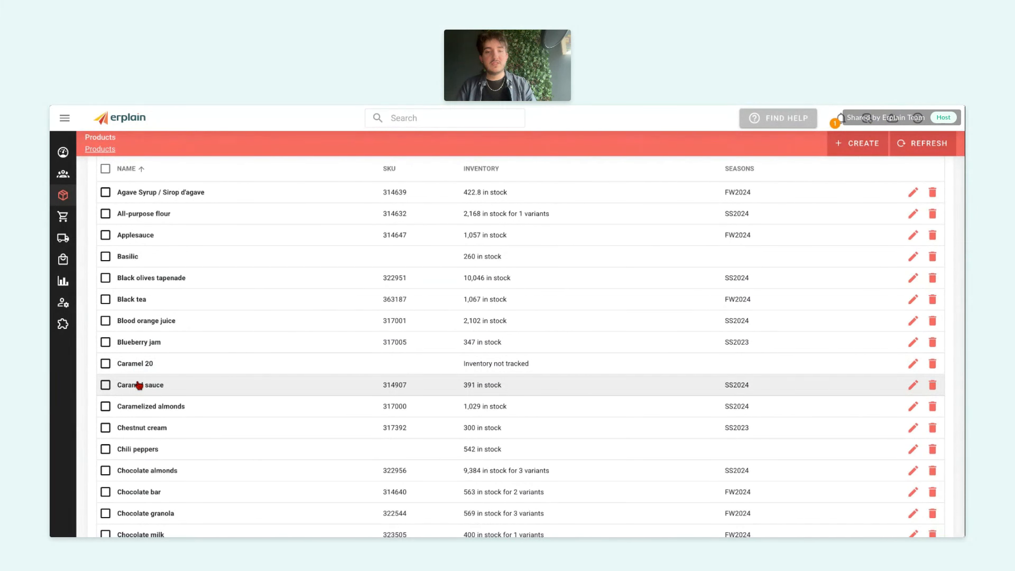
click(137, 363)
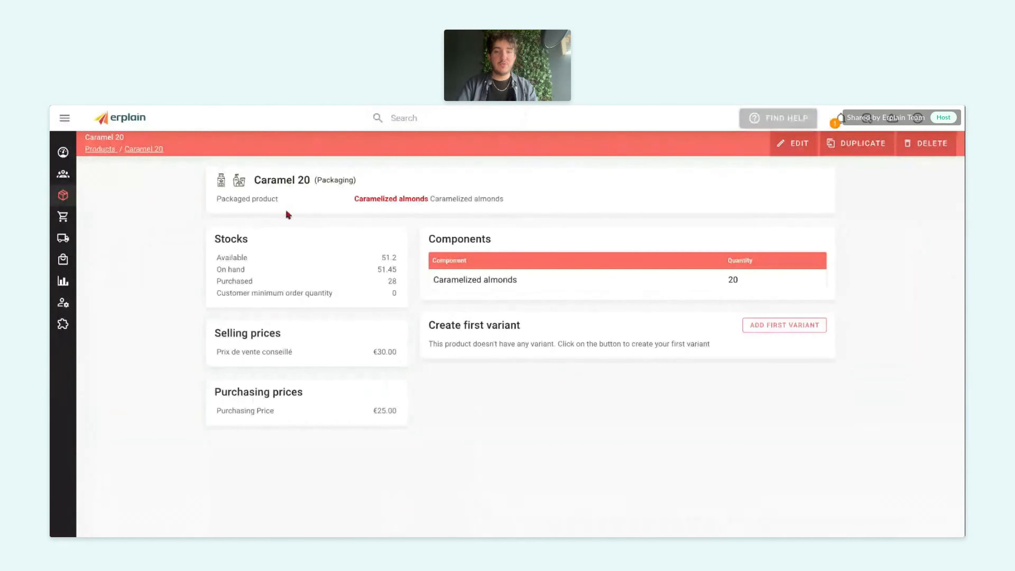
Return to the Caramelized almonds product and start another packaging named Caramel 10 with a quantity of 10
click(392, 200)
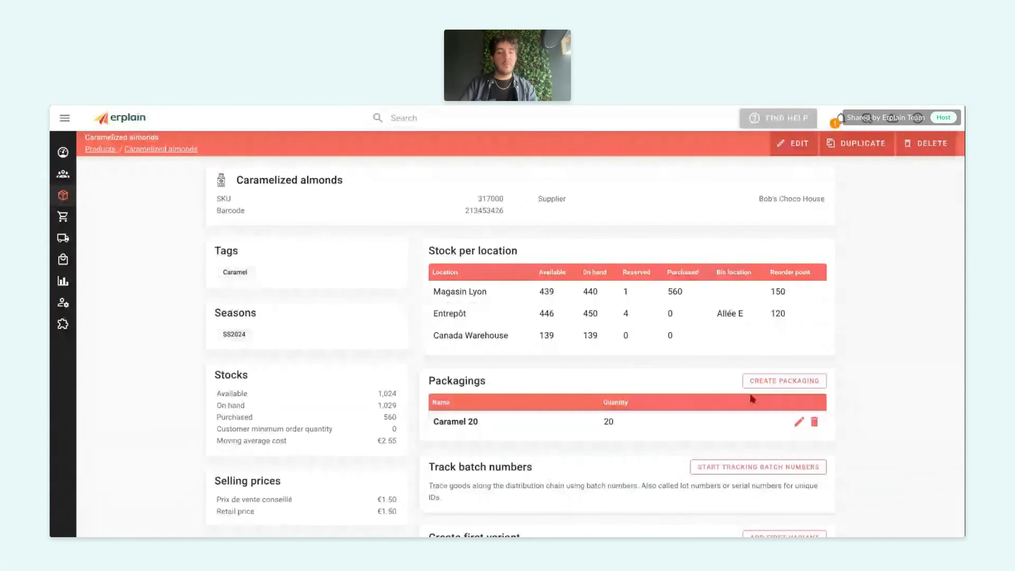
click(761, 384)
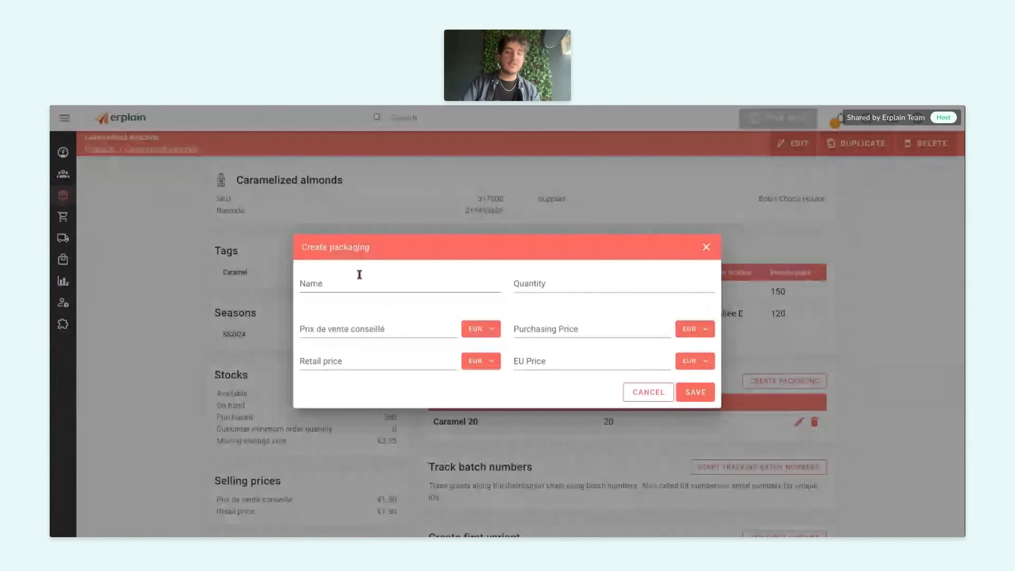
click(359, 280)
text(Caramel)
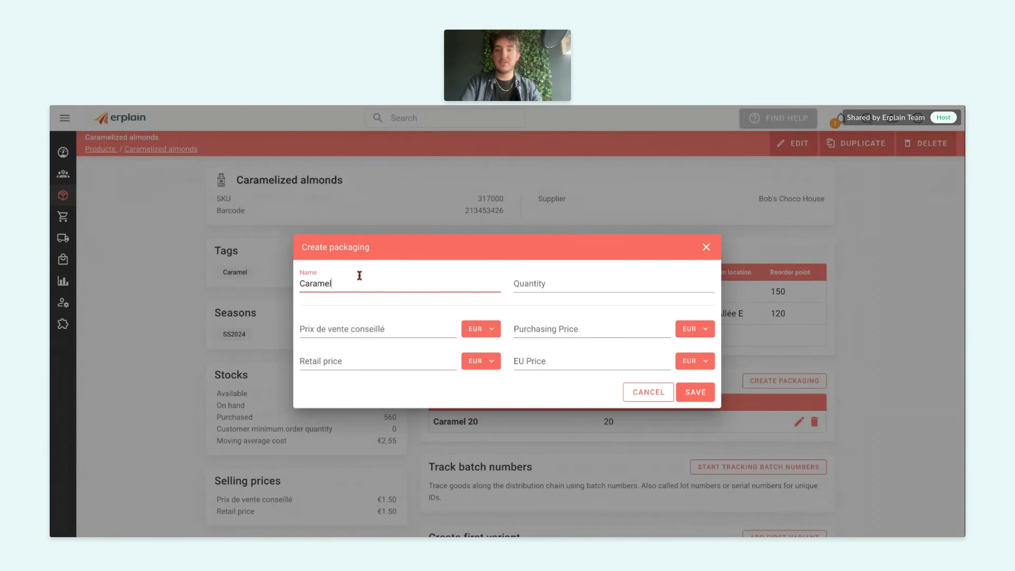
text( 10)
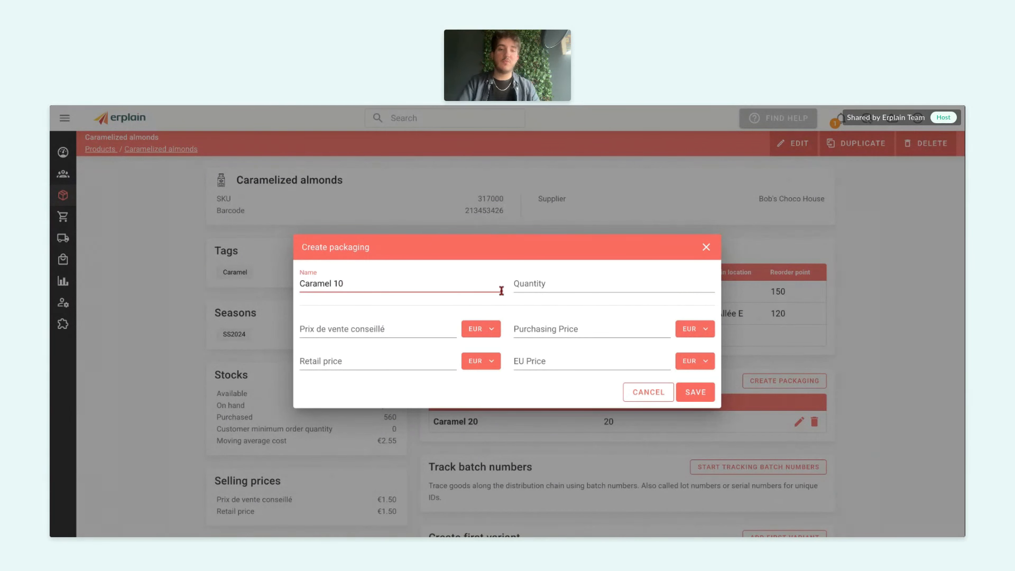
click(525, 284)
text(10)
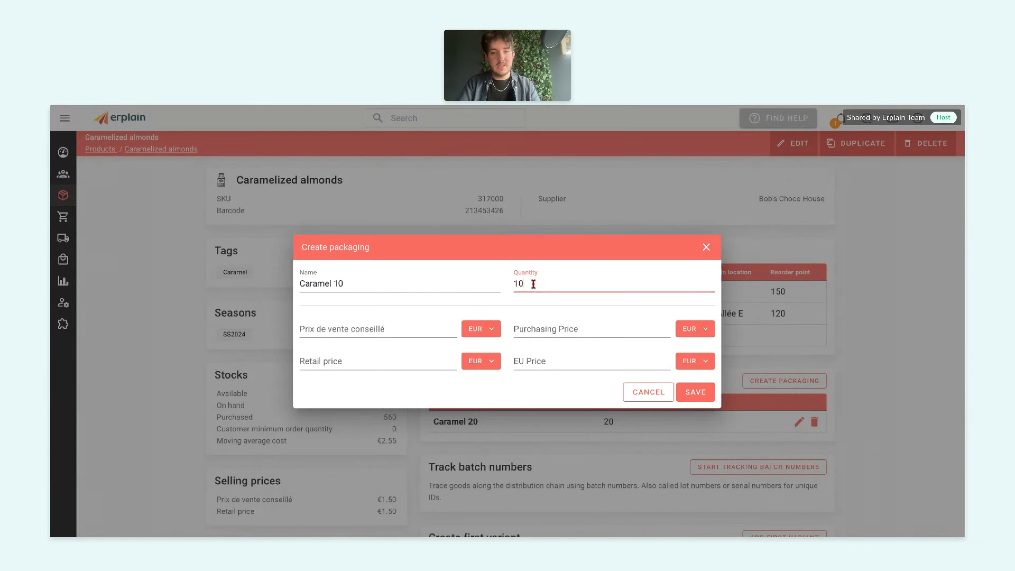
Set the Caramel 10 packaging's Prix de vente conseillé to 15 EUR and Purchasing Price to 10 EUR, and save it
click(361, 330)
text(15)
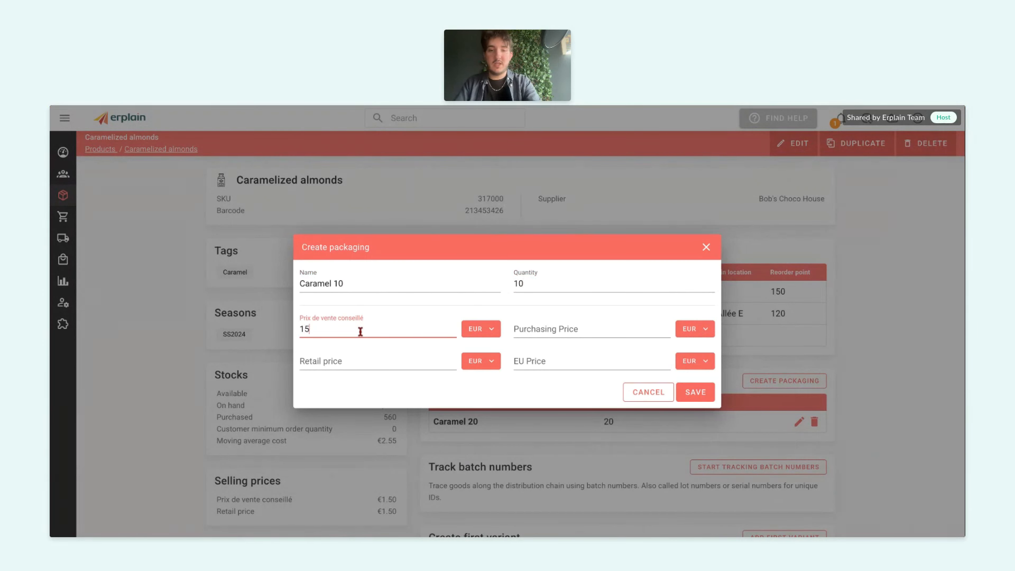
click(540, 330)
text(1)
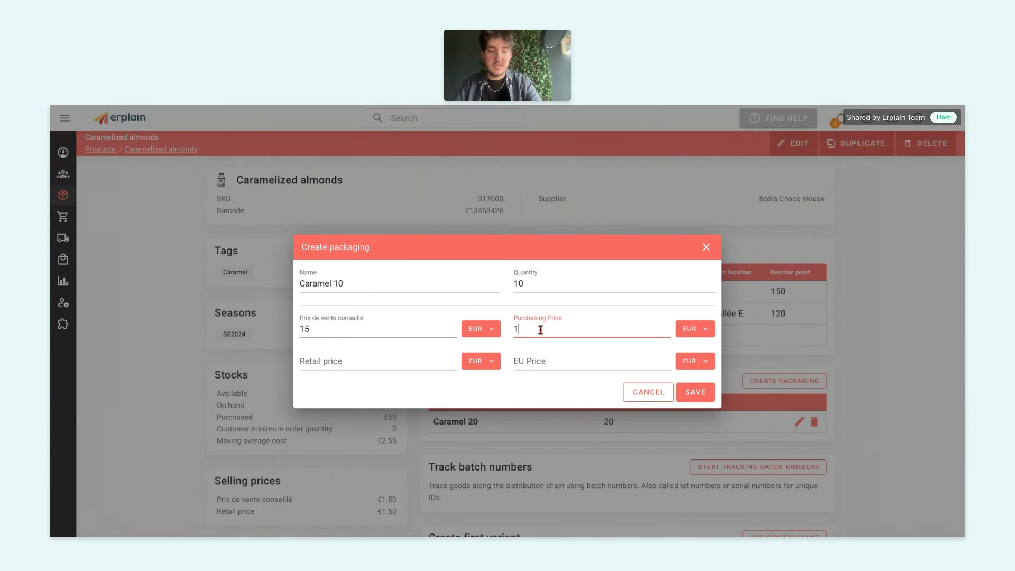
text(0)
click(689, 397)
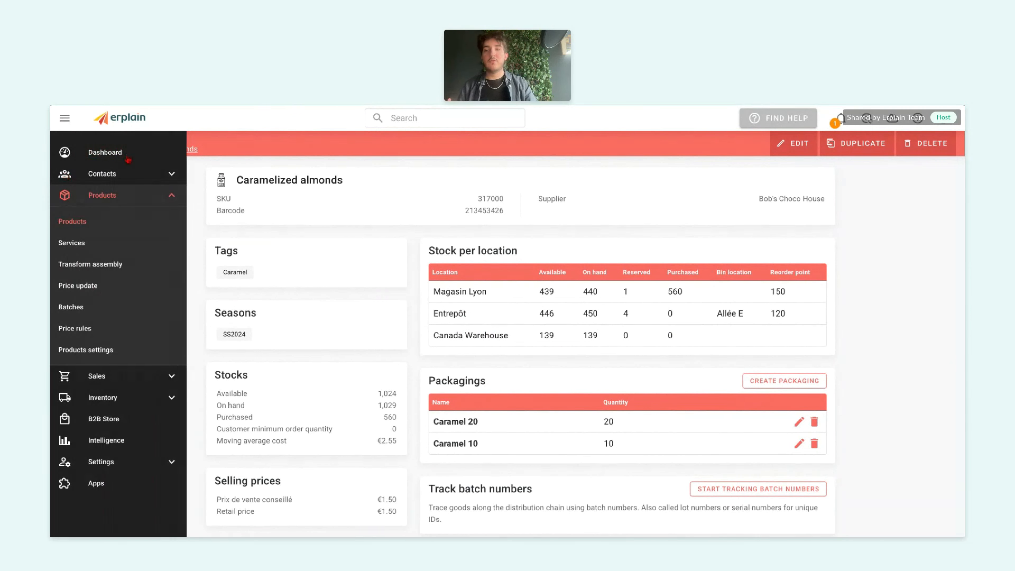
Start creating a new product from the products list
click(73, 220)
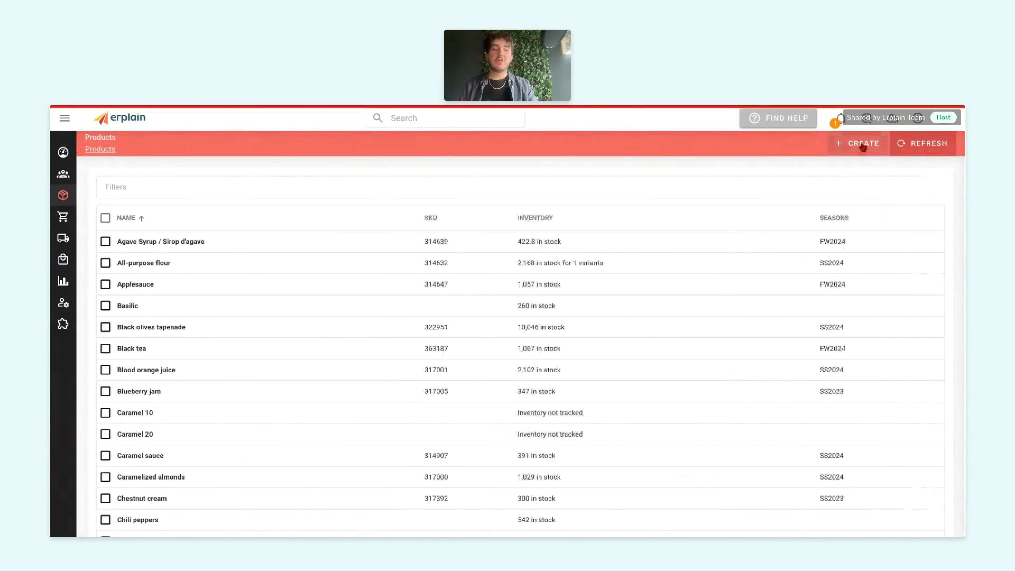
click(863, 145)
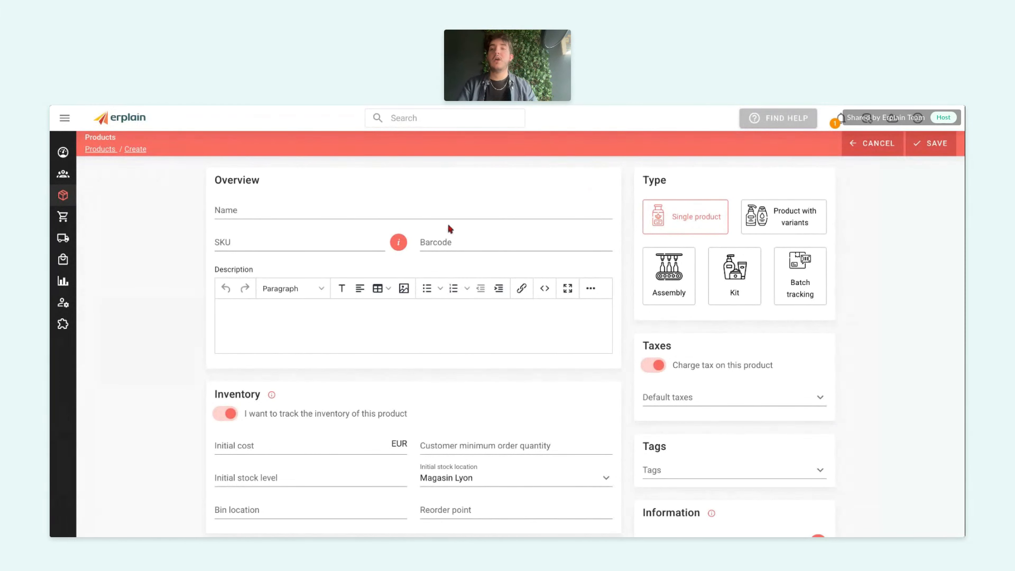
Open the existing Chocopack product from the products list to examine its variants, and return to the new product form
click(76, 222)
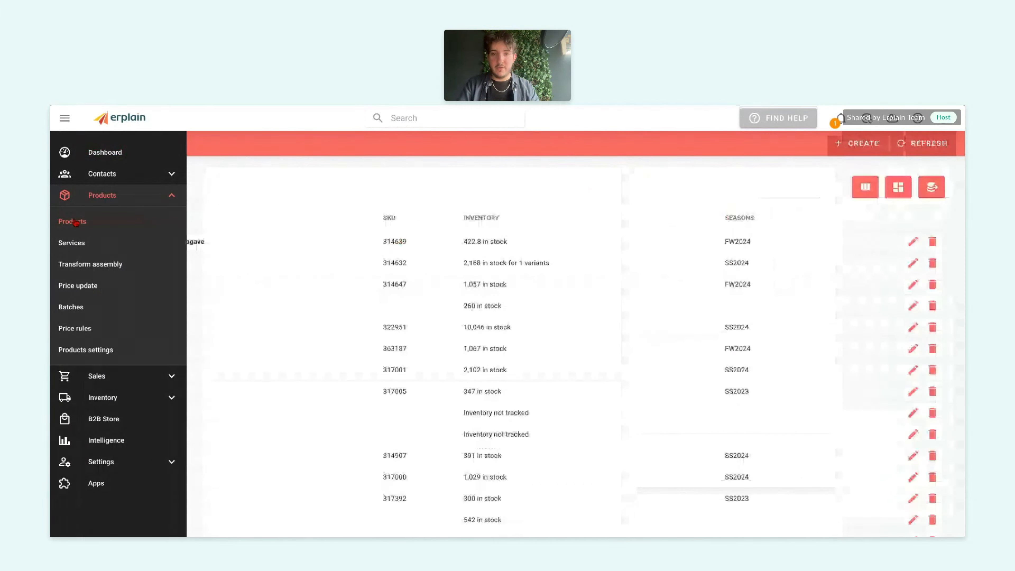
scroll(434, 358, down, 2)
scroll(433, 361, down, 5)
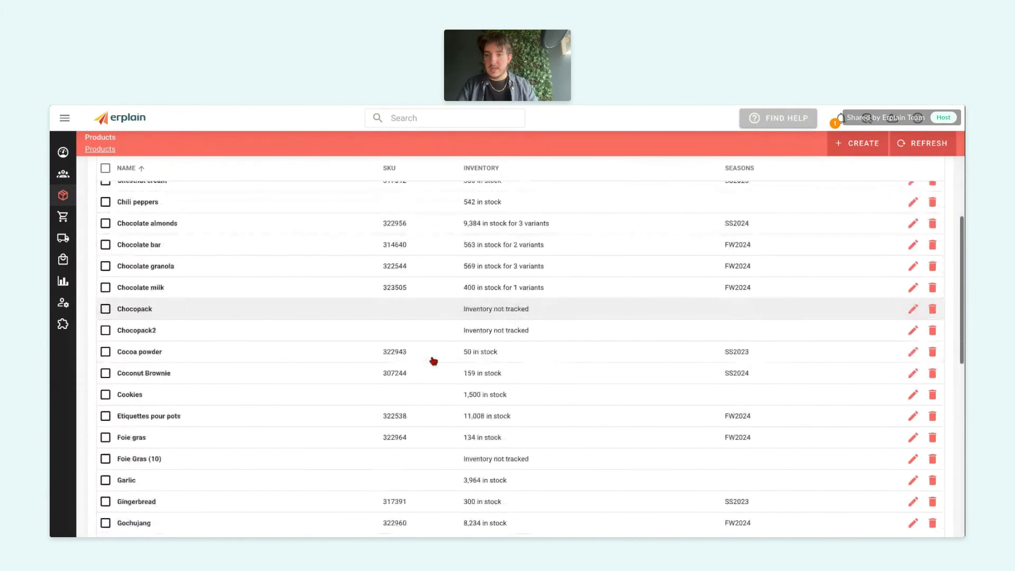
scroll(280, 336, up, 3)
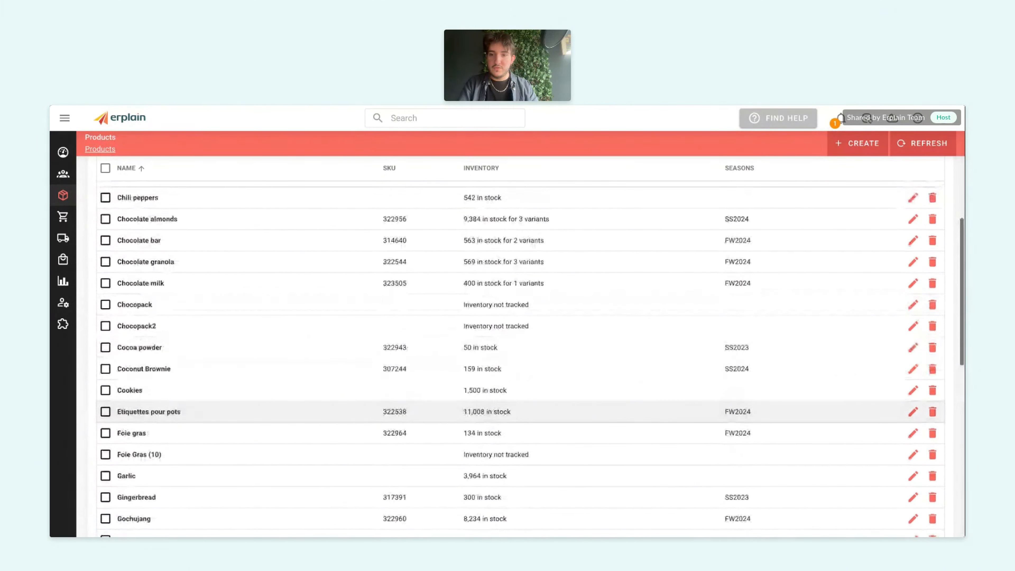
click(136, 311)
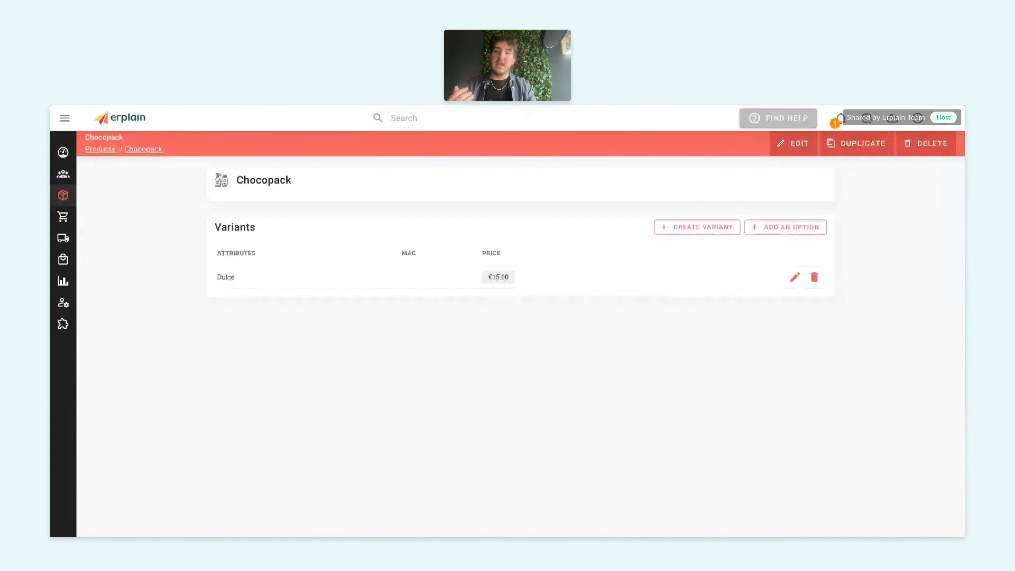
key(alt+Left)
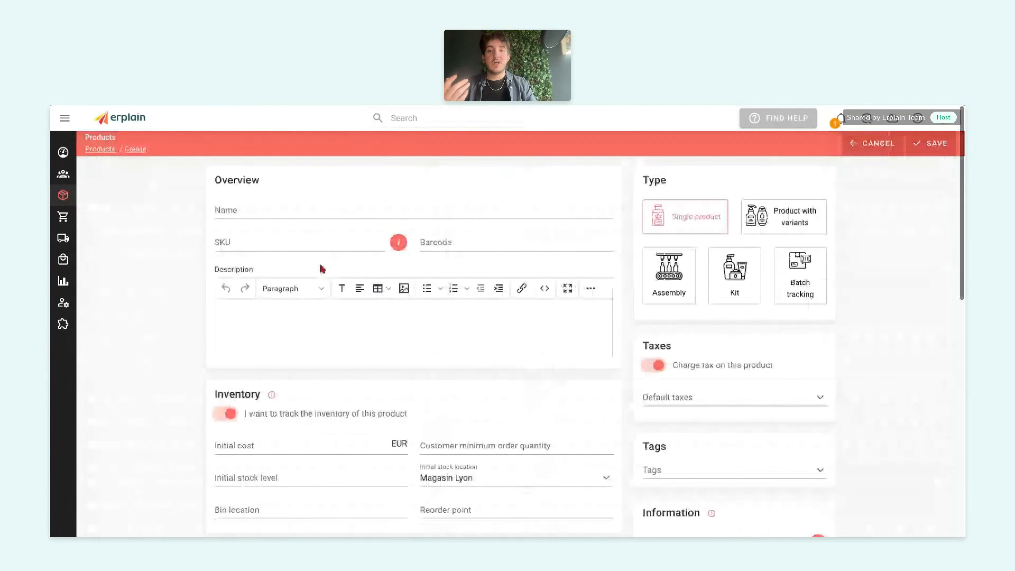
Set the new product's type to Kit and name it "Chocolate discovery pack"
click(296, 211)
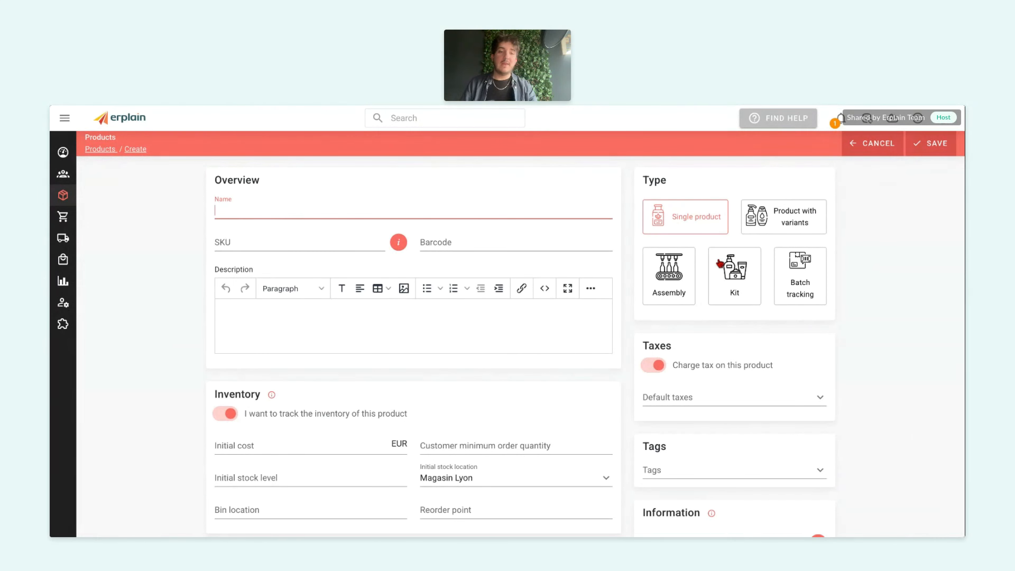
click(720, 264)
click(348, 210)
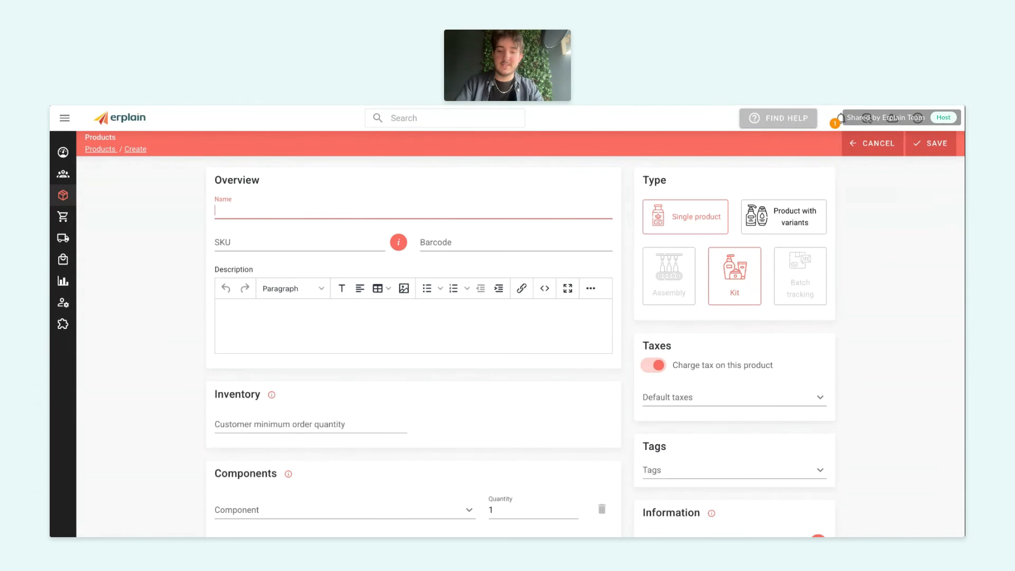
text(Chocol)
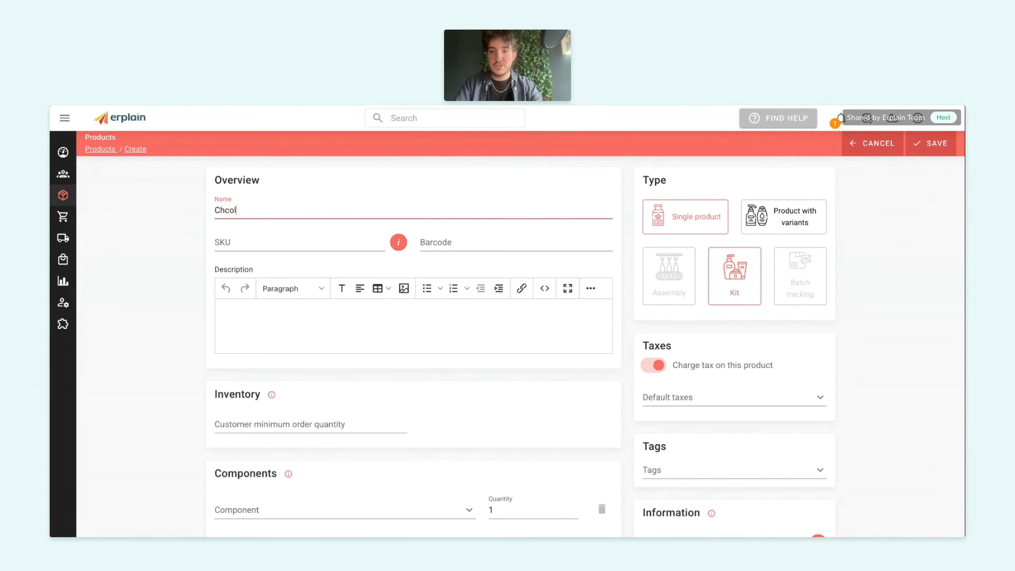
key(BackSpace)
key(BackSpace)
text(cola)
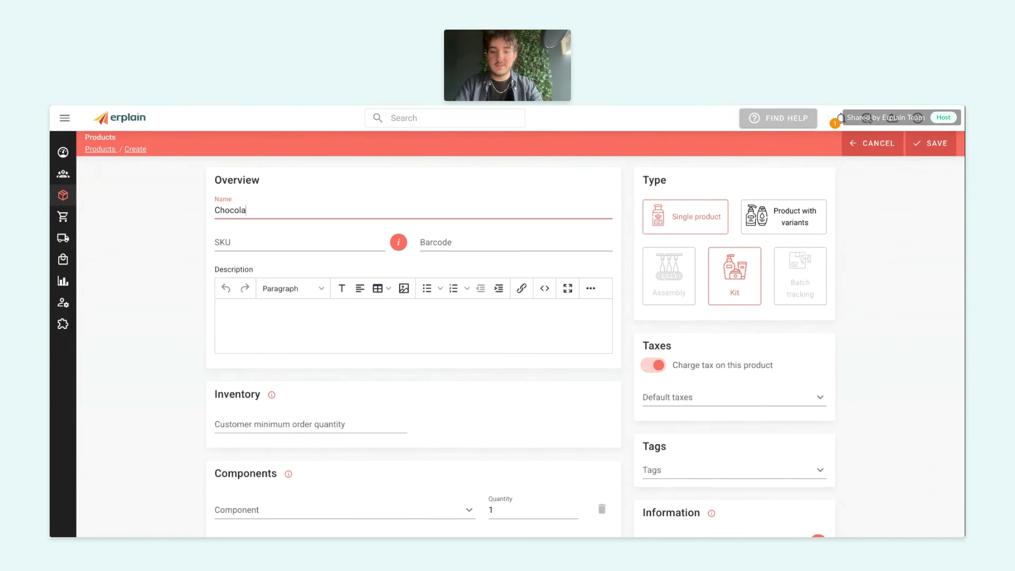
text(te discovery pac)
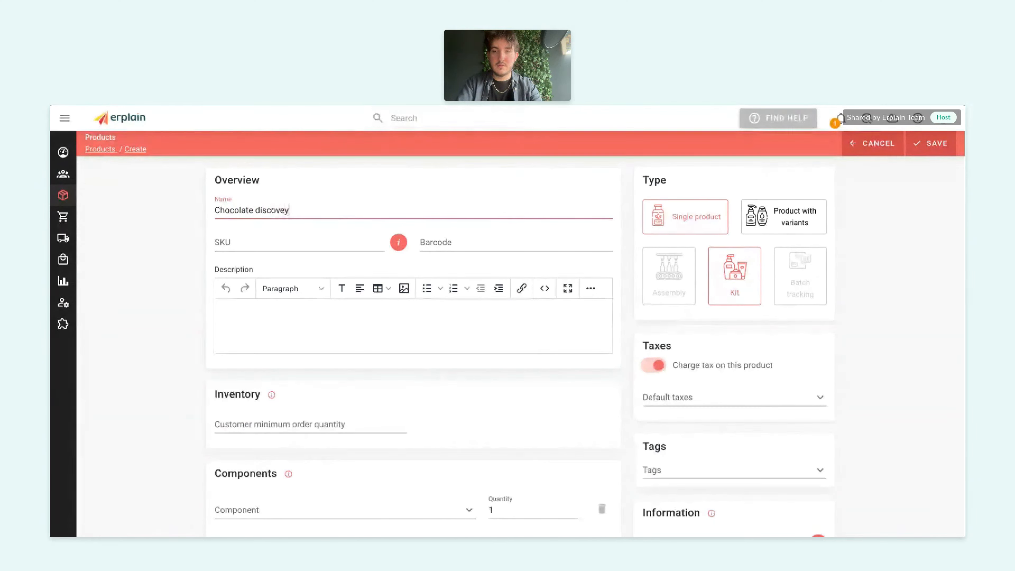
text(k)
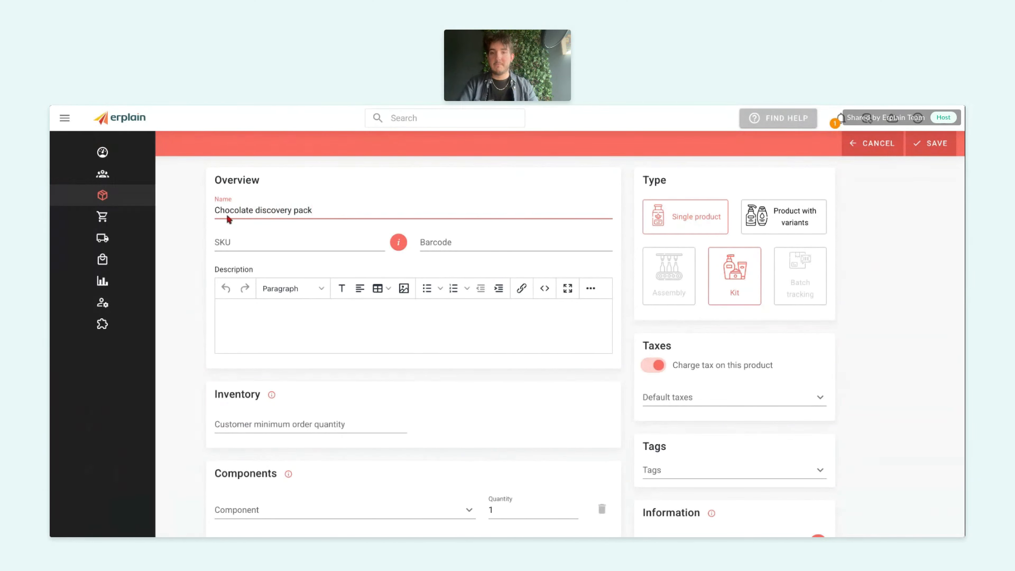
Add Chocolate almonds - White - 250G - Nuts as the kit's first component
scroll(314, 257, down, 4)
scroll(283, 266, down, 1)
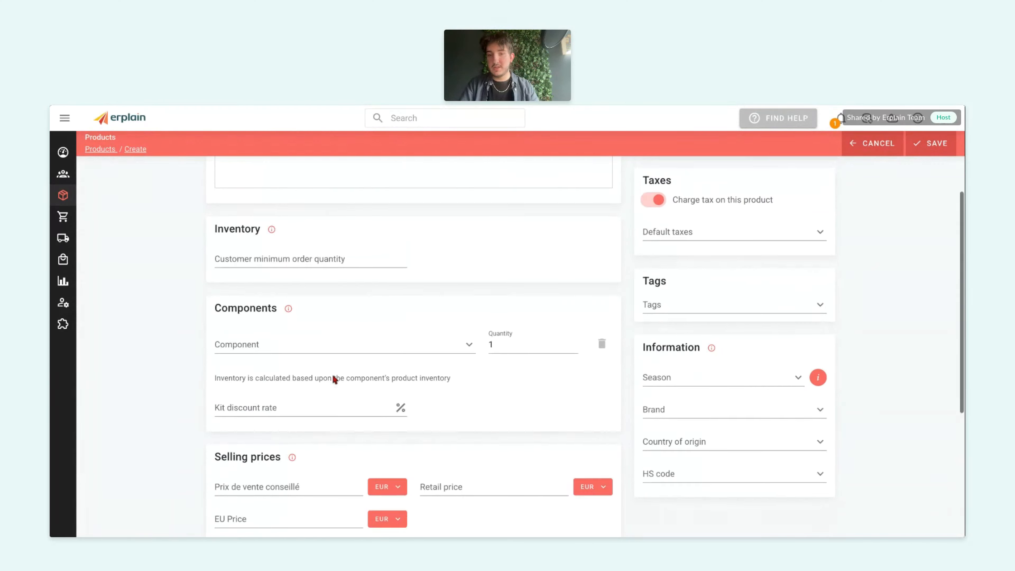
click(357, 324)
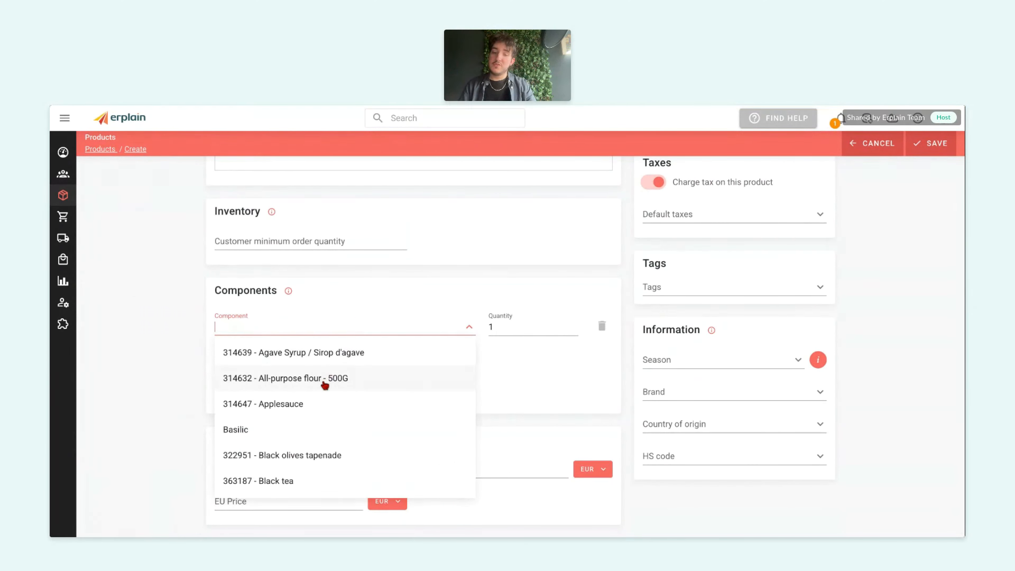
text(chocolate)
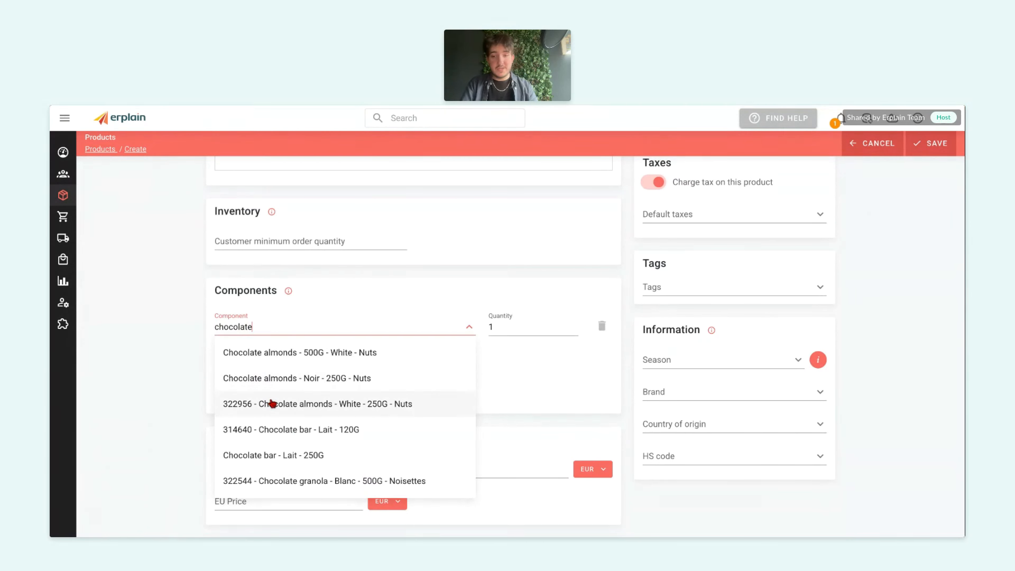
click(273, 404)
Add Chocolate almonds - Noir - 250G - Nuts as the kit's second component
click(279, 364)
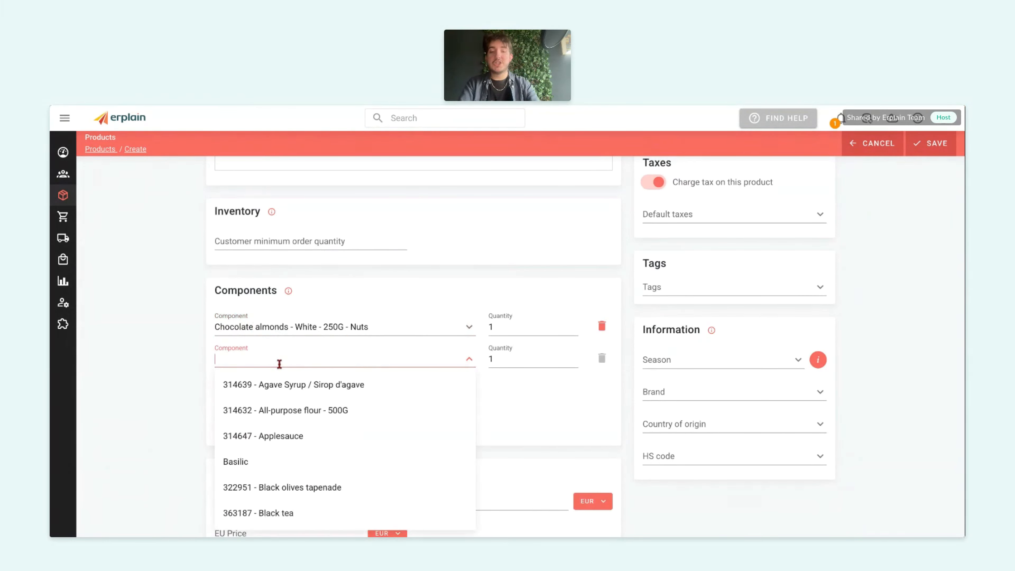
text(chco)
key(BackSpace)
key(BackSpace)
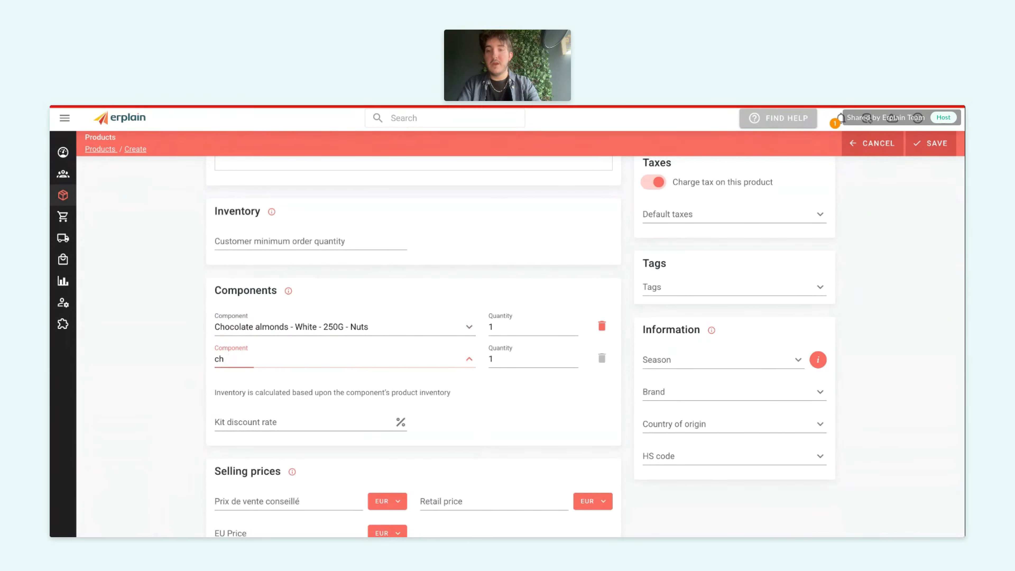
text(ocolate)
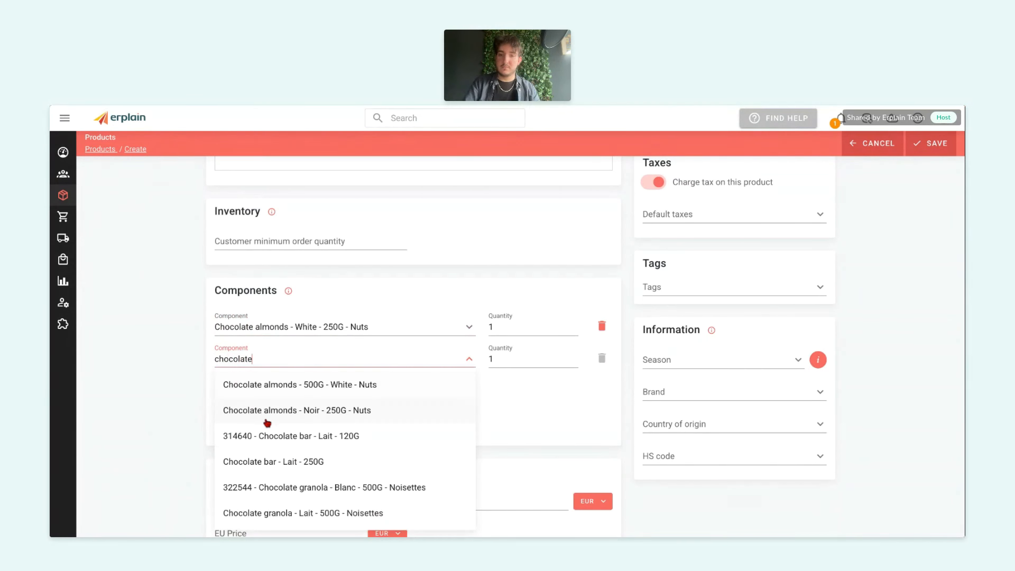
click(285, 416)
Add Chocolate granola - Nougatine - 120G - Lait as the kit's third component
click(276, 386)
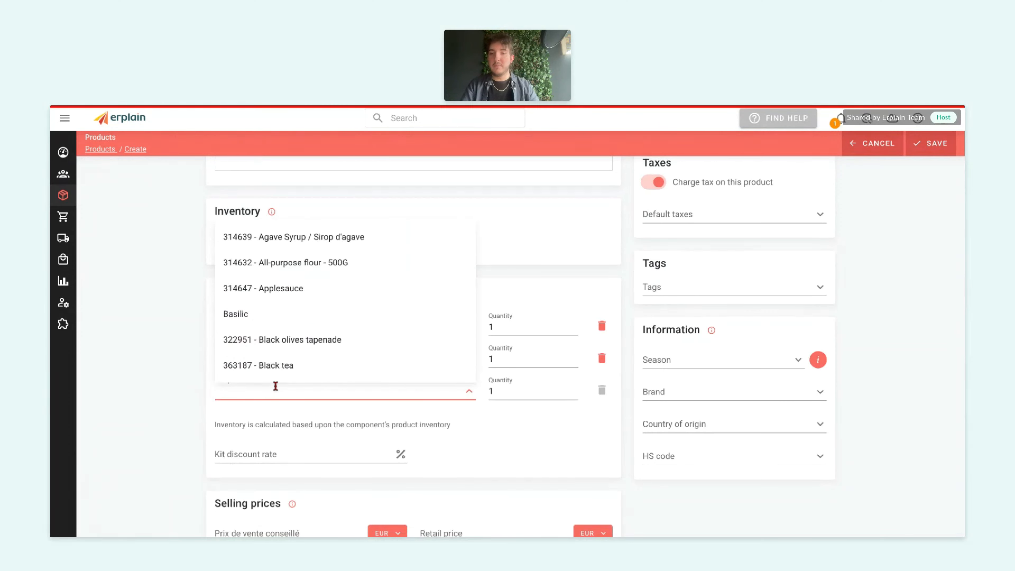
text(chocolate)
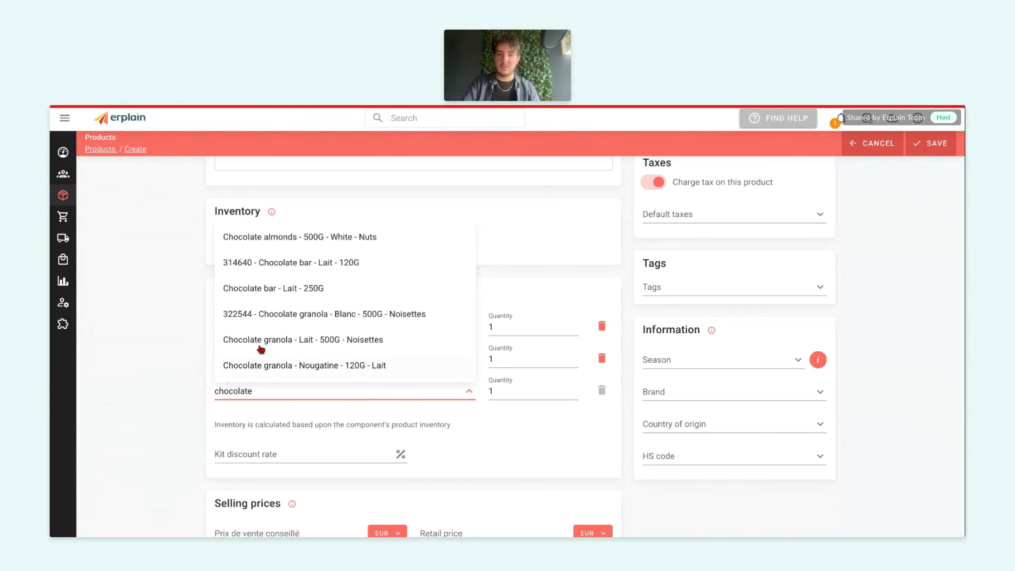
click(295, 366)
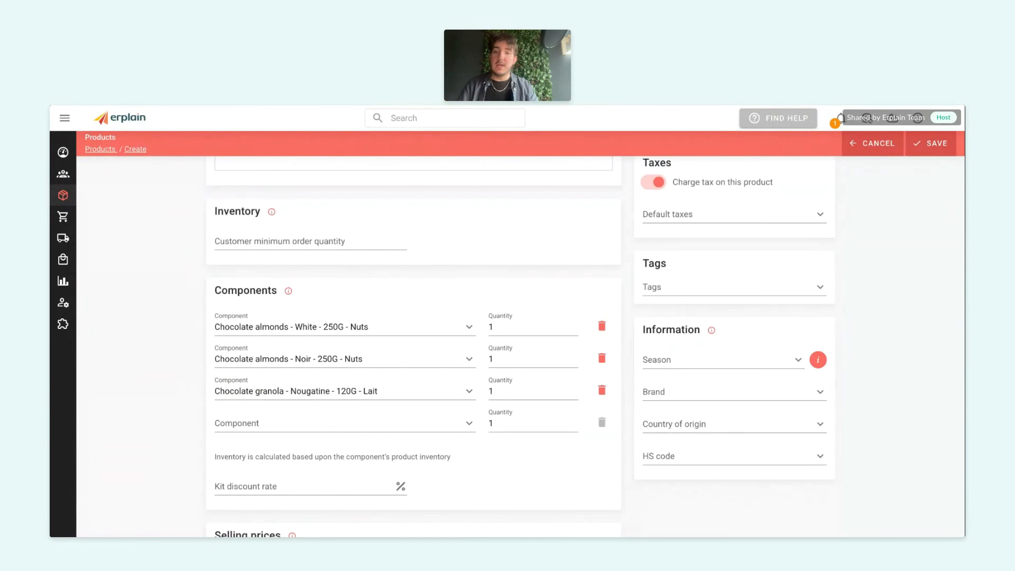
Set the quantity of the Chocolate almonds - White - 250G - Nuts component to 3
click(505, 328)
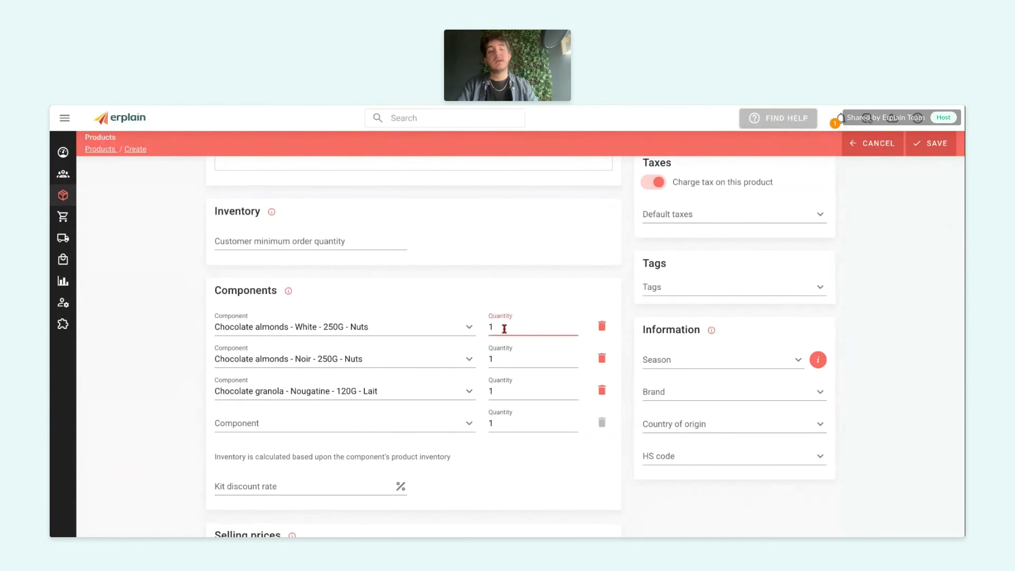
key(BackSpace)
text(3)
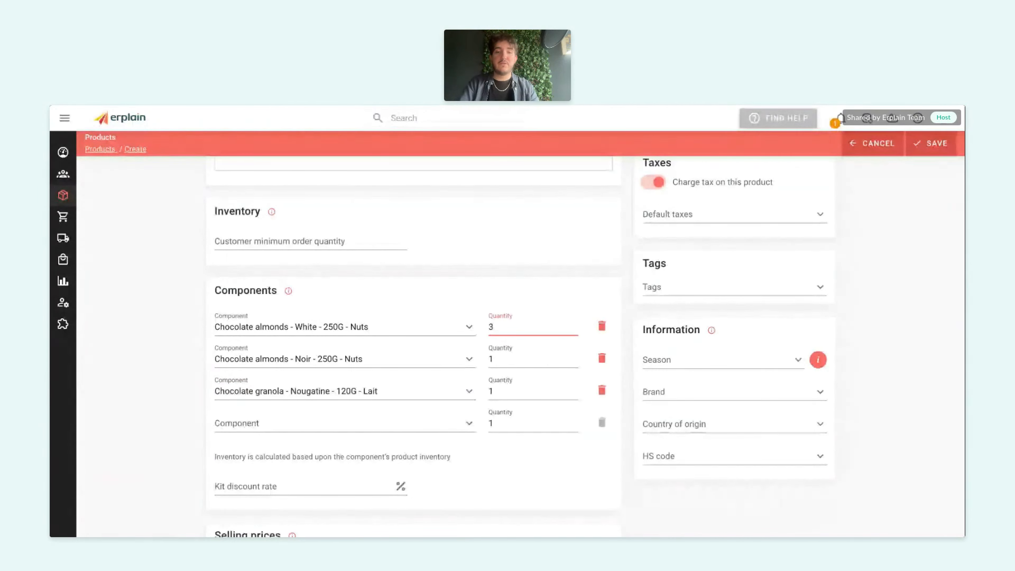
click(377, 286)
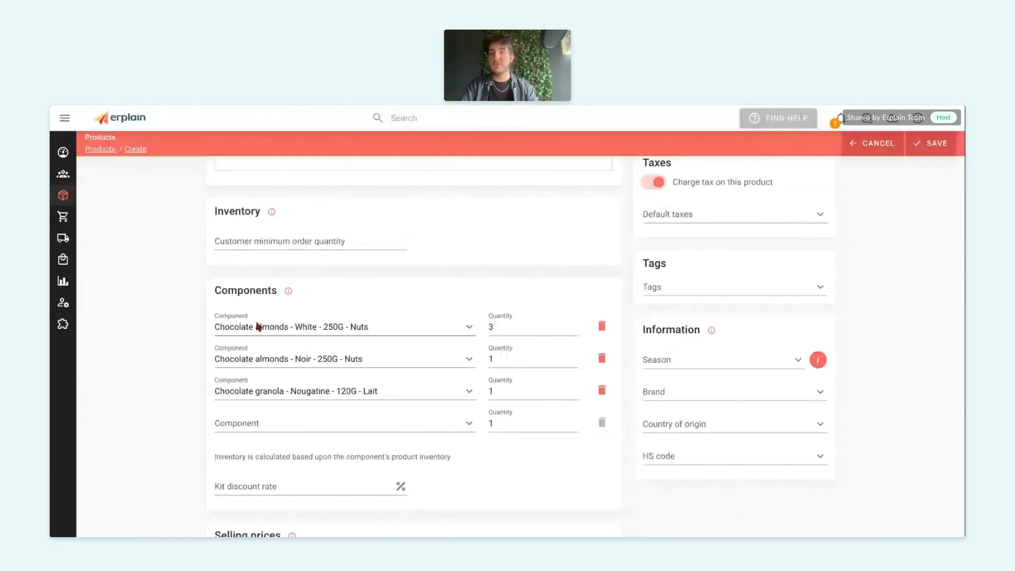
Set the kit's Prix de vente conseillé to 12 EUR and Purchasing Price to 9 EUR, and save the kit
scroll(297, 358, down, 3)
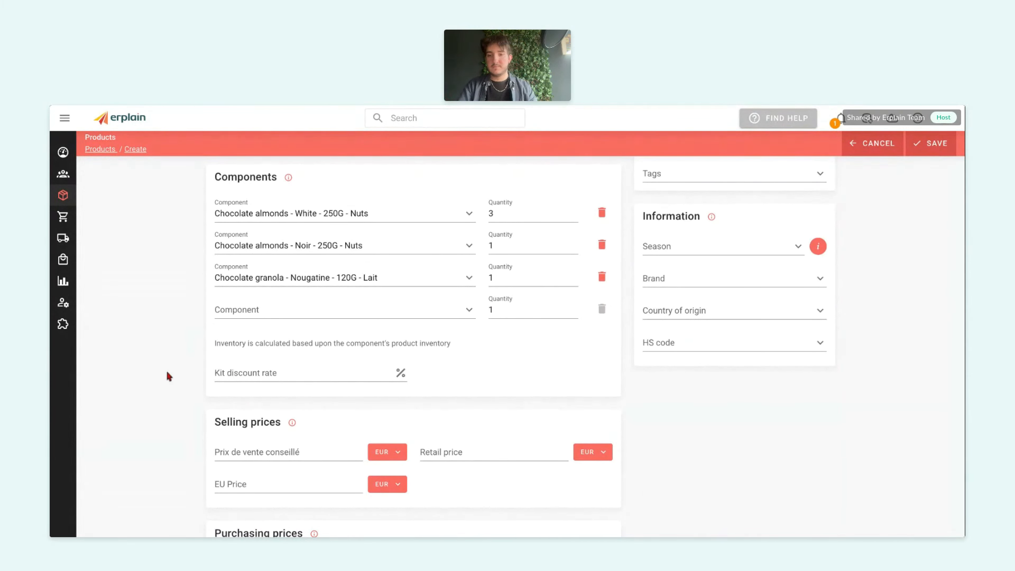
scroll(168, 376, down, 2)
click(265, 379)
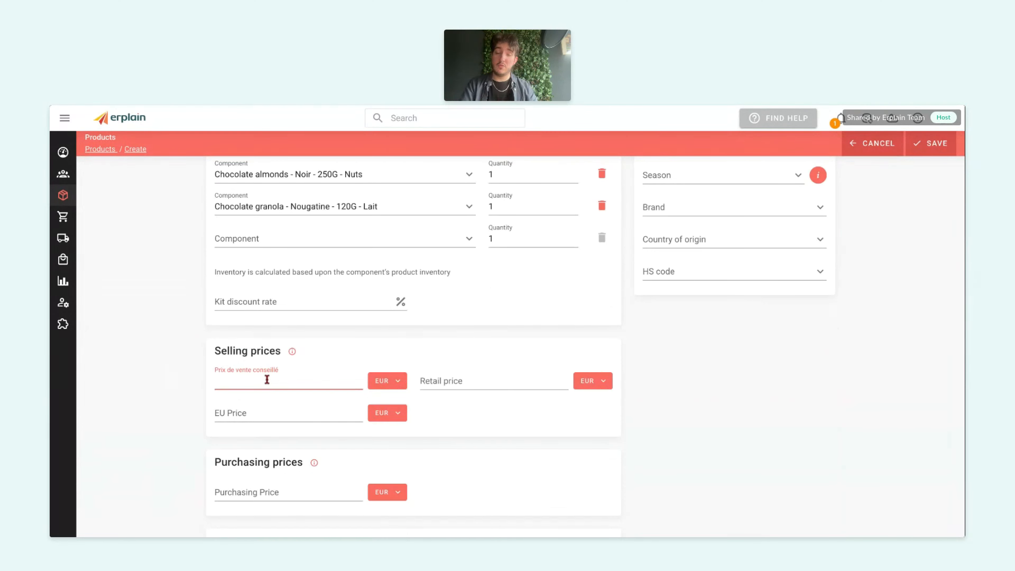
text(1)
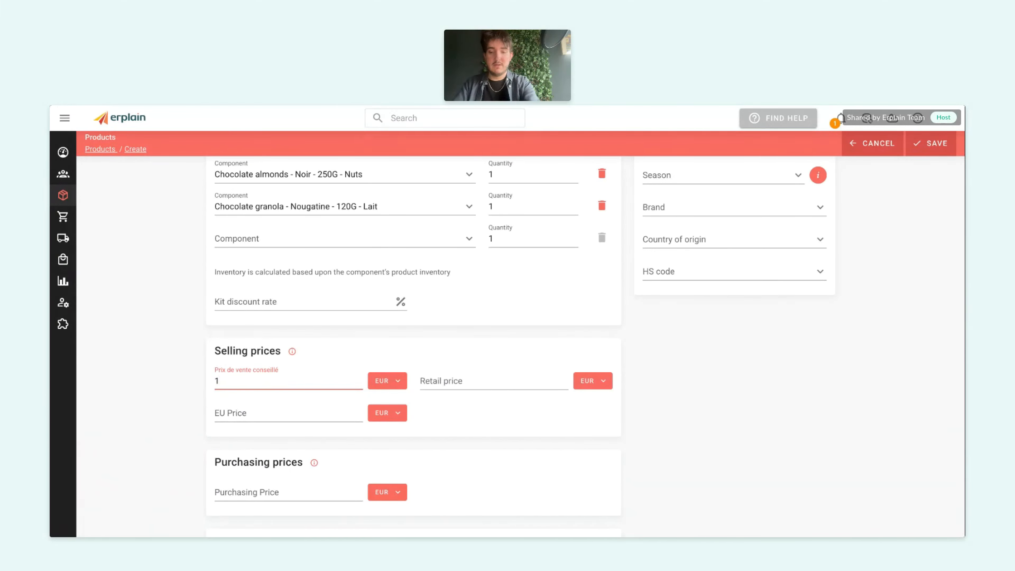
text(2)
click(354, 492)
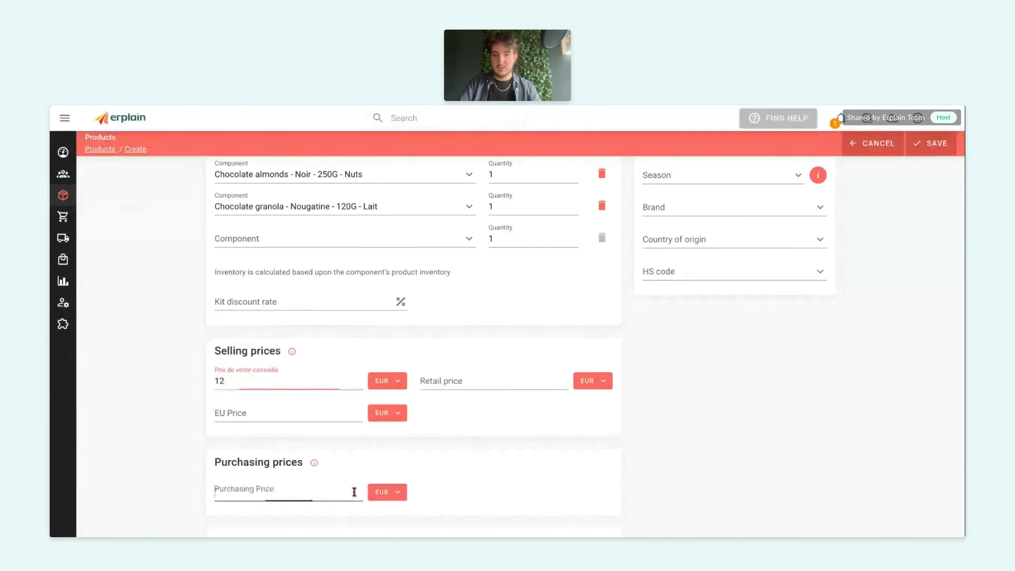
text(9)
scroll(595, 458, down, 1)
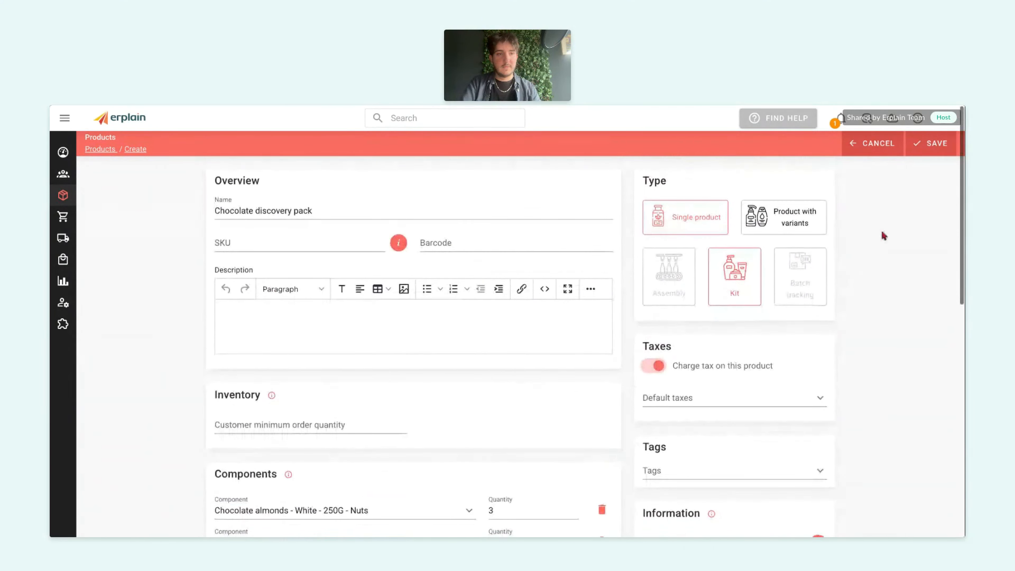
click(930, 142)
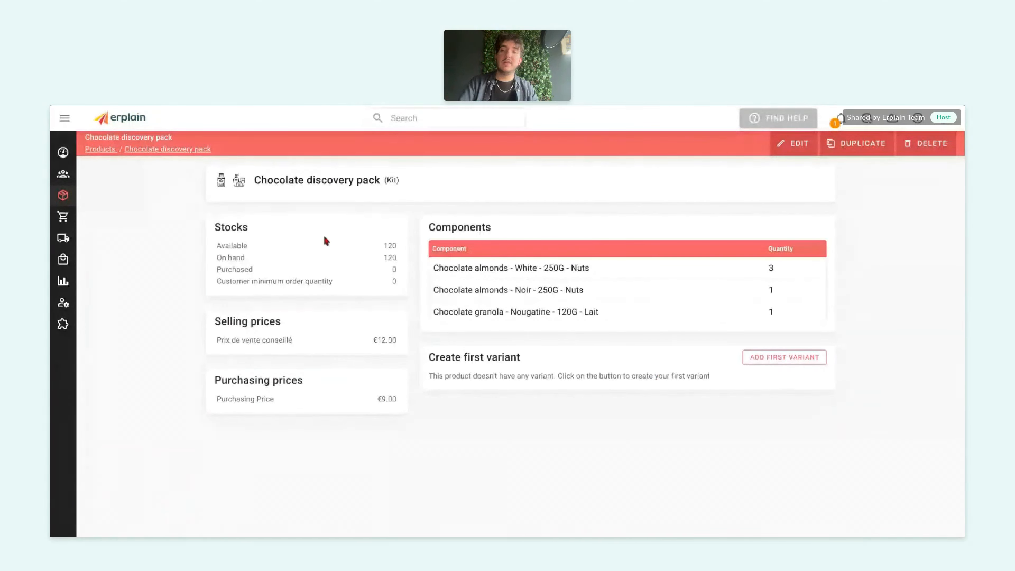
Start a new sales order for the existing customer and set its location to Magasin Lyon
mouse_move(66, 200)
click(101, 196)
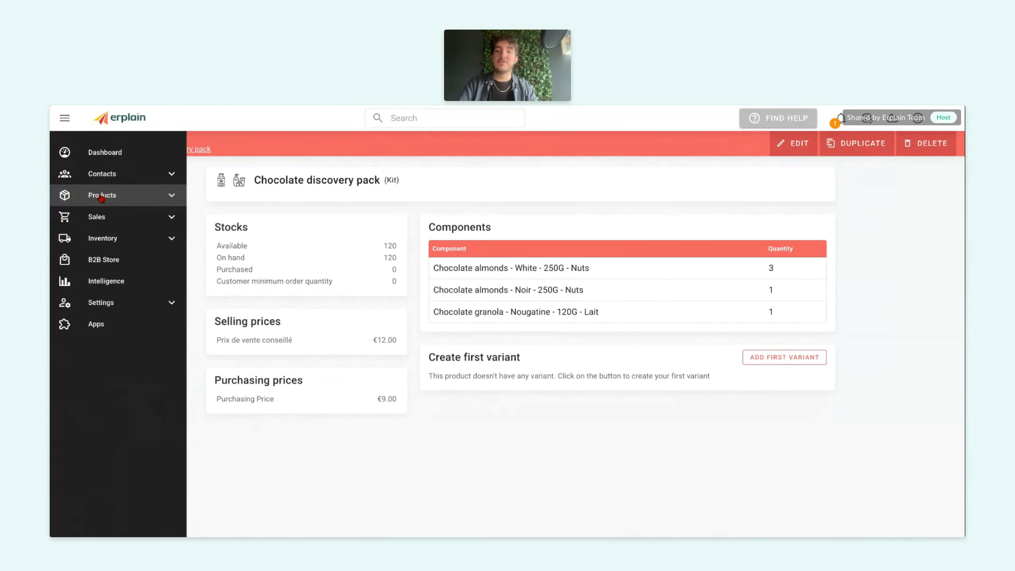
click(97, 217)
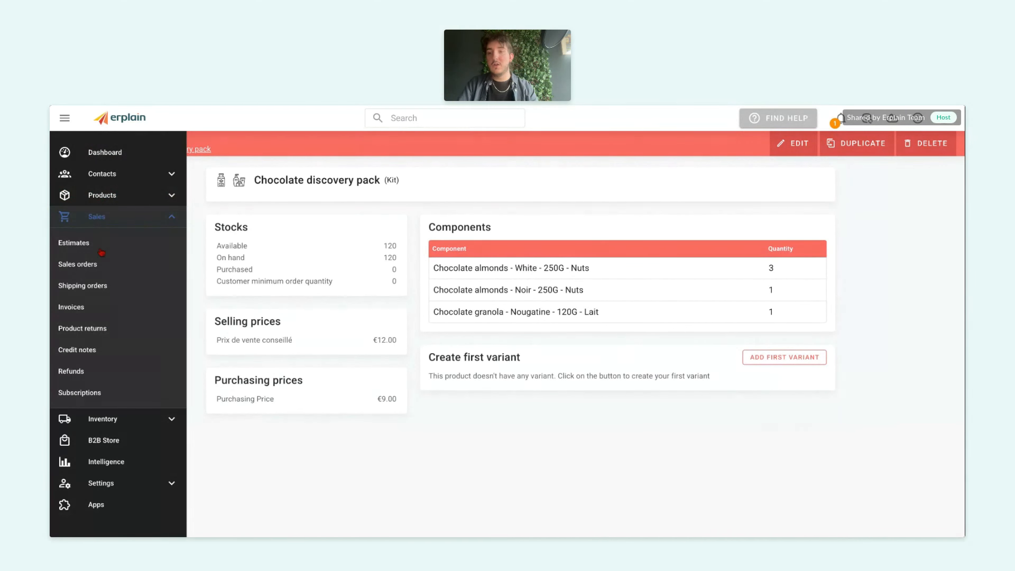
click(78, 264)
click(846, 148)
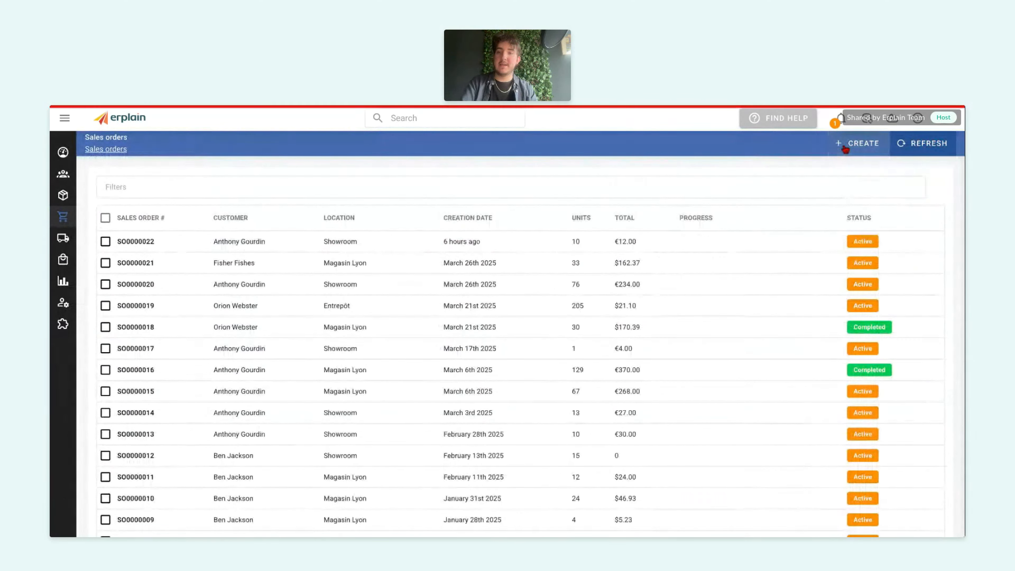
click(240, 200)
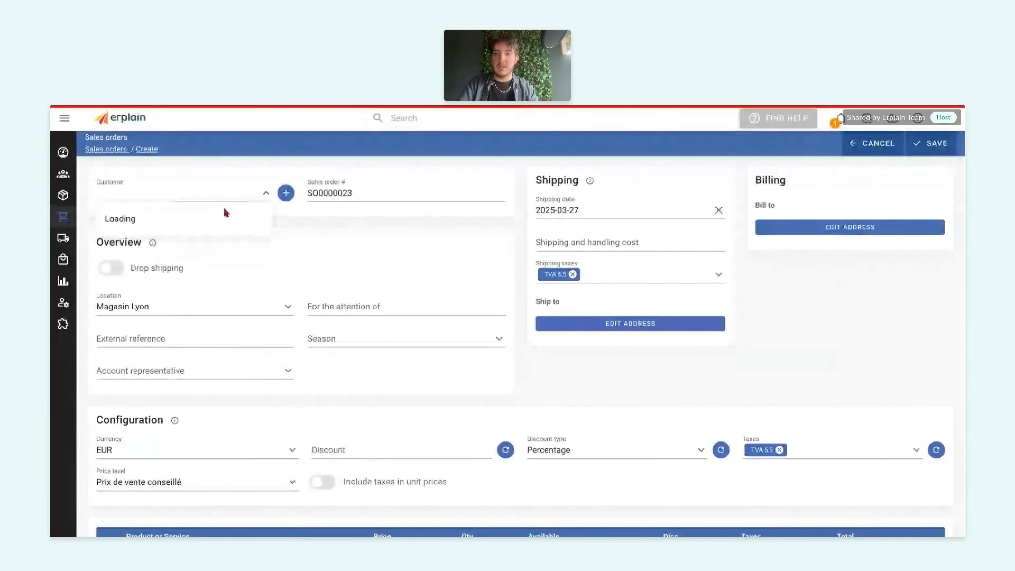
click(183, 244)
click(274, 336)
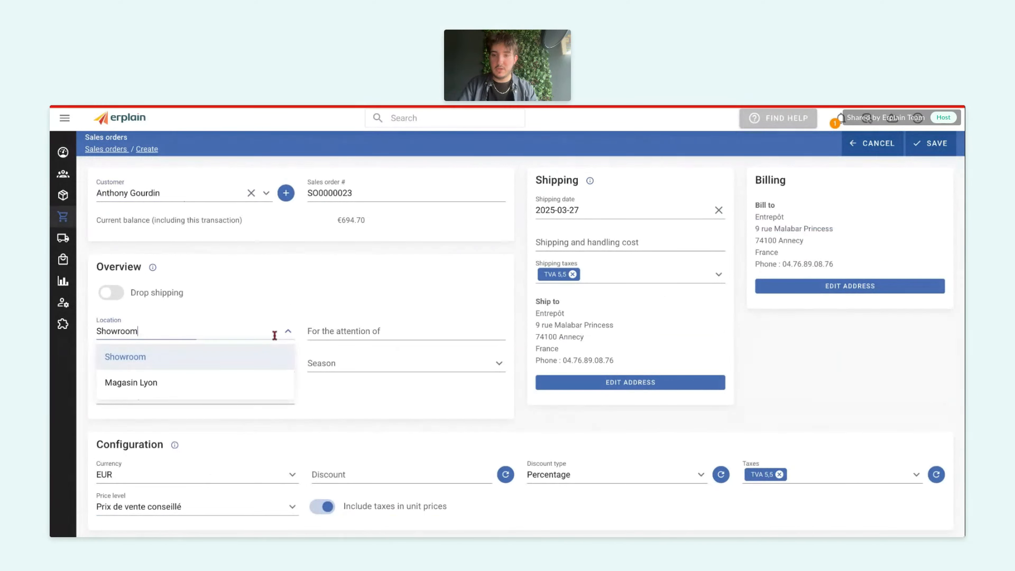
click(245, 384)
Add the Chocolate discovery pack kit to the sales order from the multiple-product selection
scroll(244, 384, down, 5)
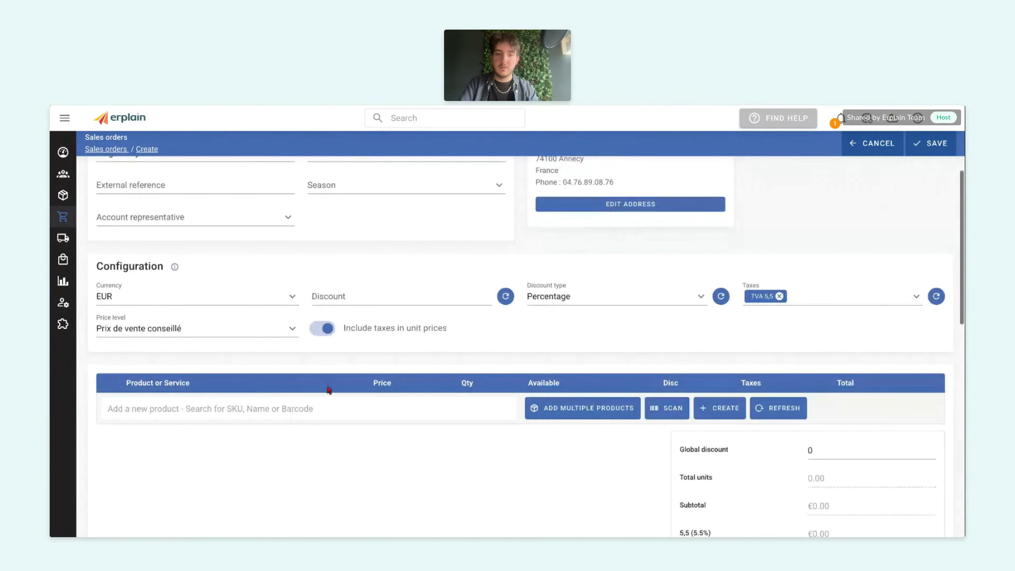
click(567, 406)
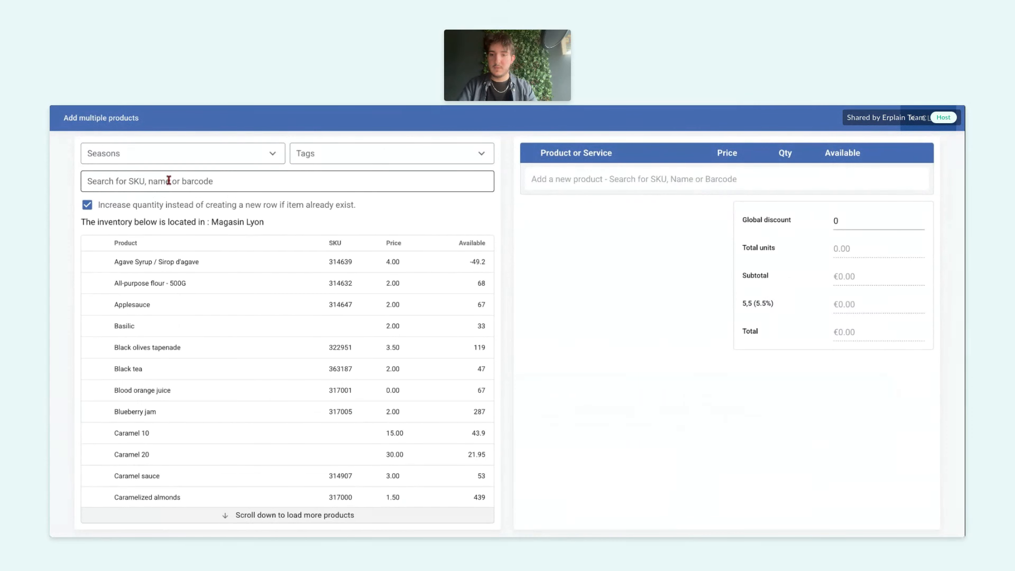
scroll(197, 340, down, 6)
scroll(197, 340, down, 2)
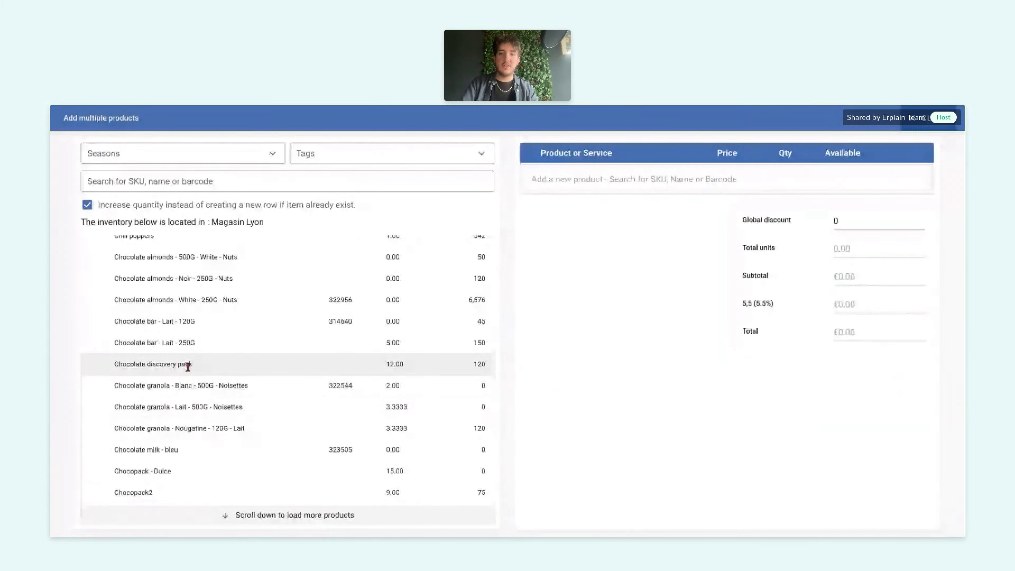
click(188, 366)
click(933, 130)
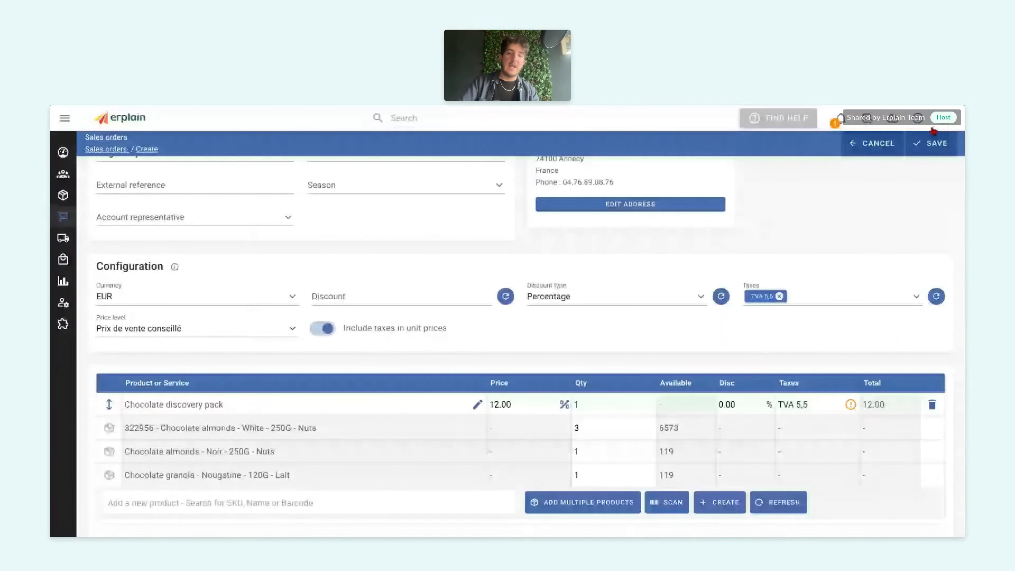
Set the quantity of the Chocolate discovery pack line in the sales order to 2
scroll(618, 237, down, 1)
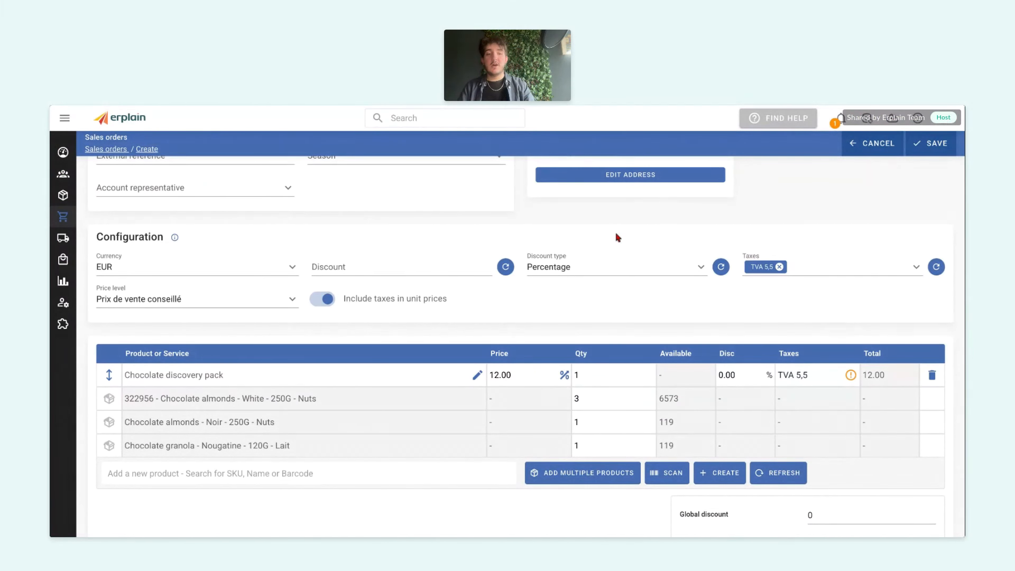
scroll(618, 238, down, 1)
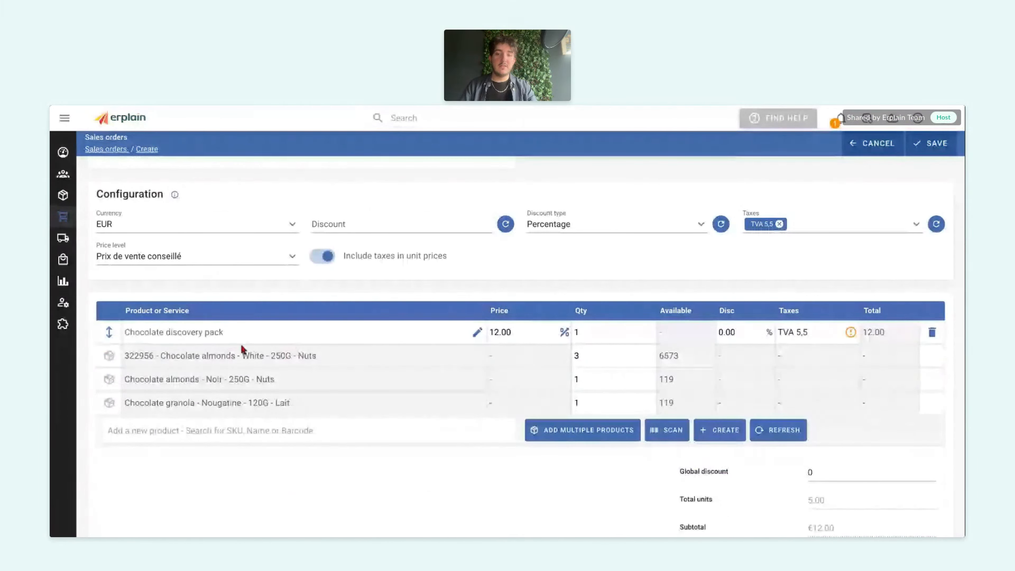
click(584, 326)
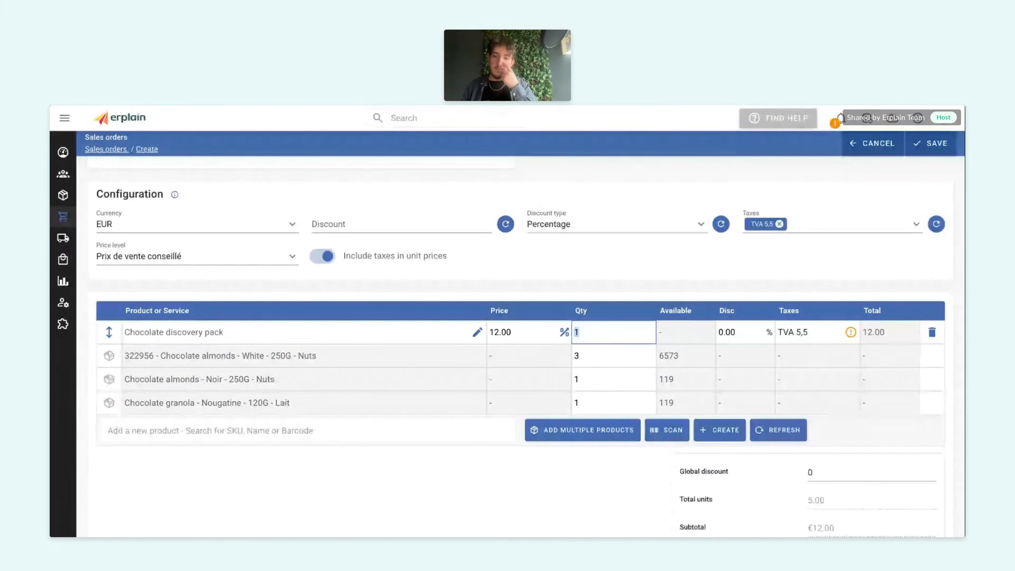
text(2)
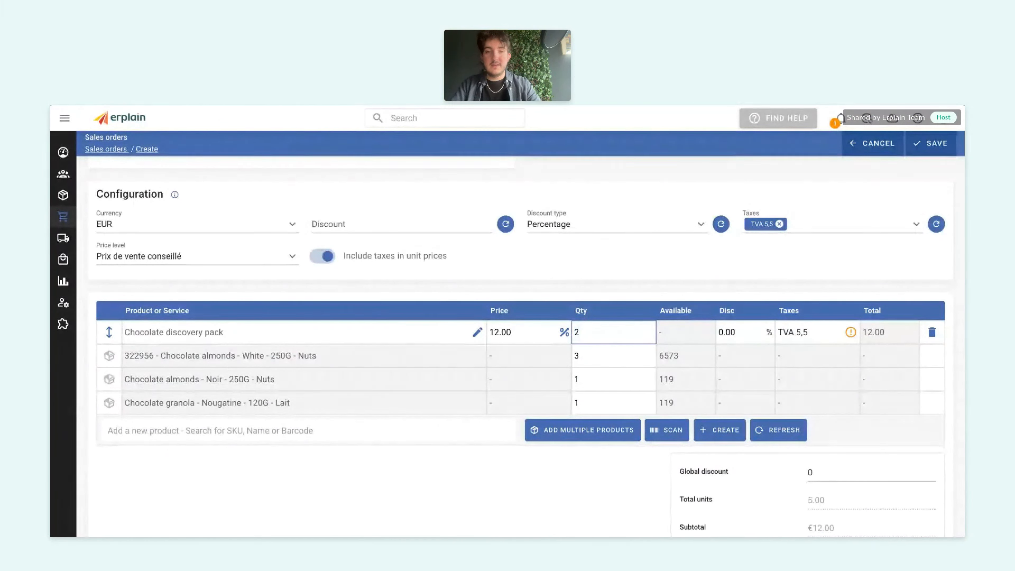
click(590, 283)
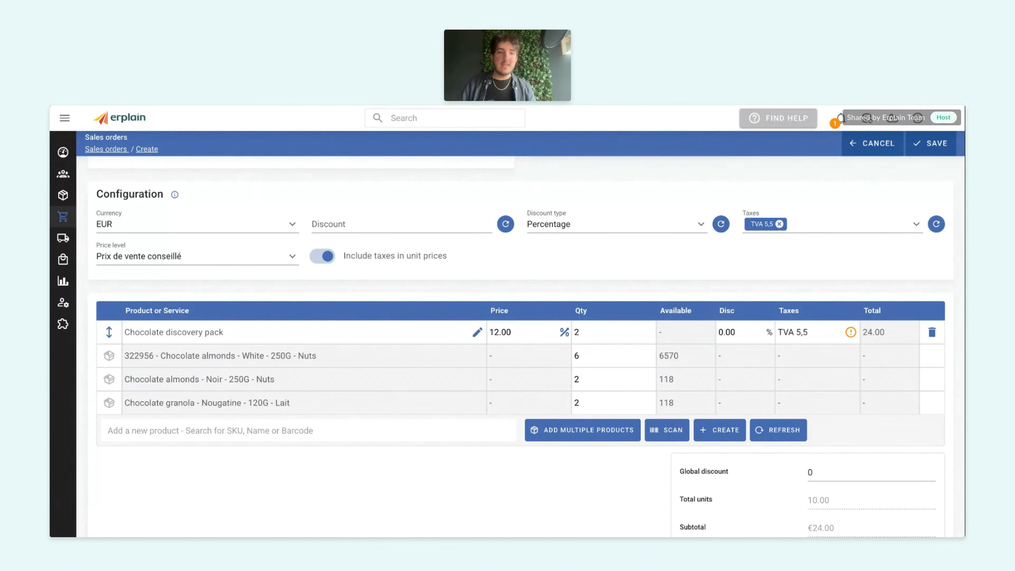
Start a new single product of type Assembly in the product list and name it Hot sauce
click(72, 196)
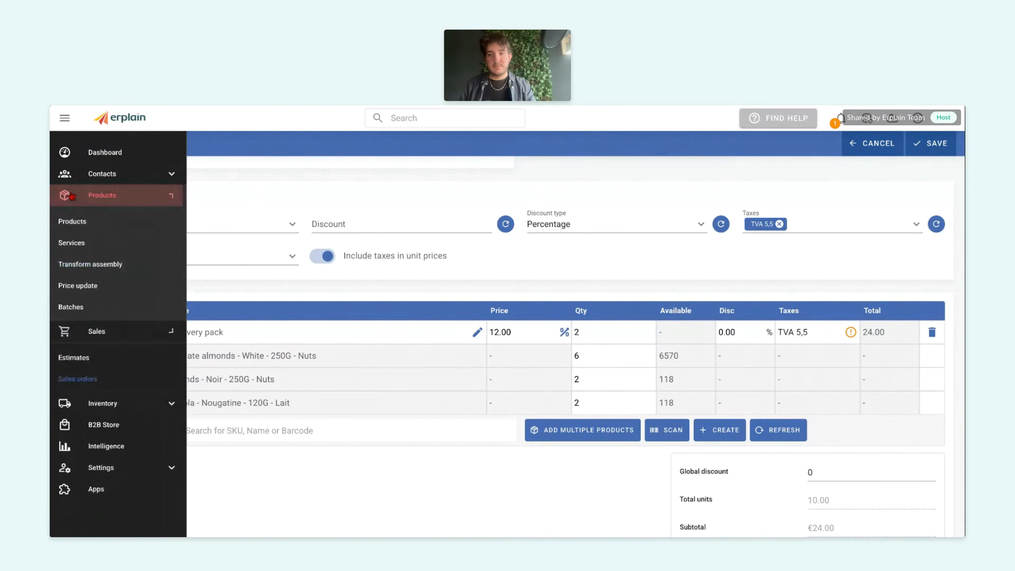
click(80, 224)
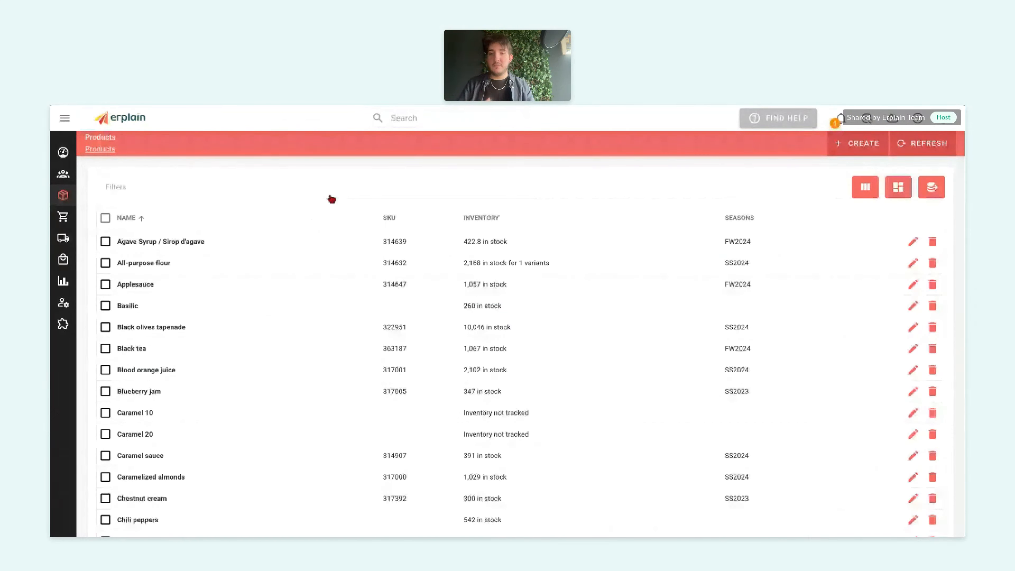
scroll(263, 243, down, 1)
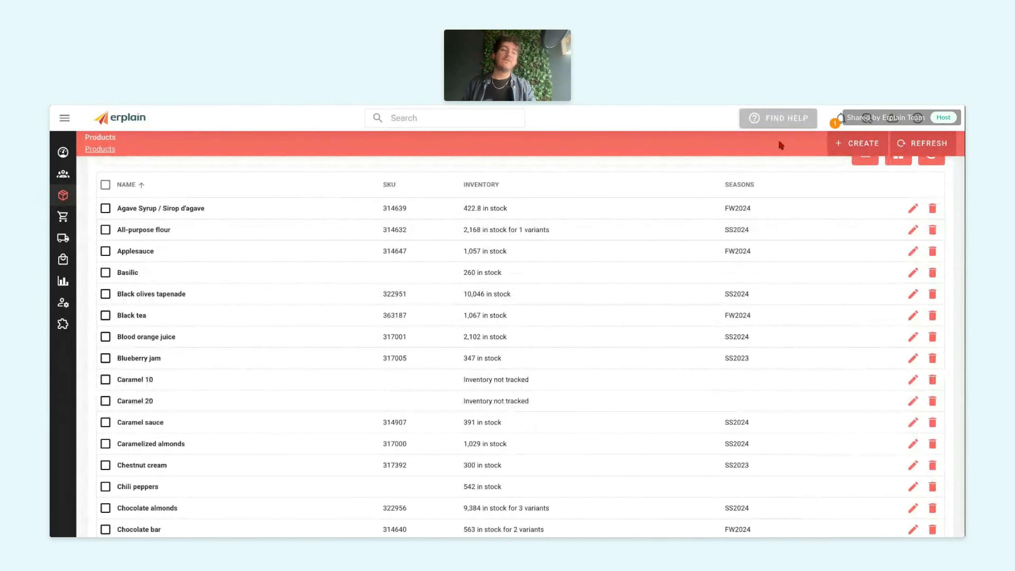
click(839, 144)
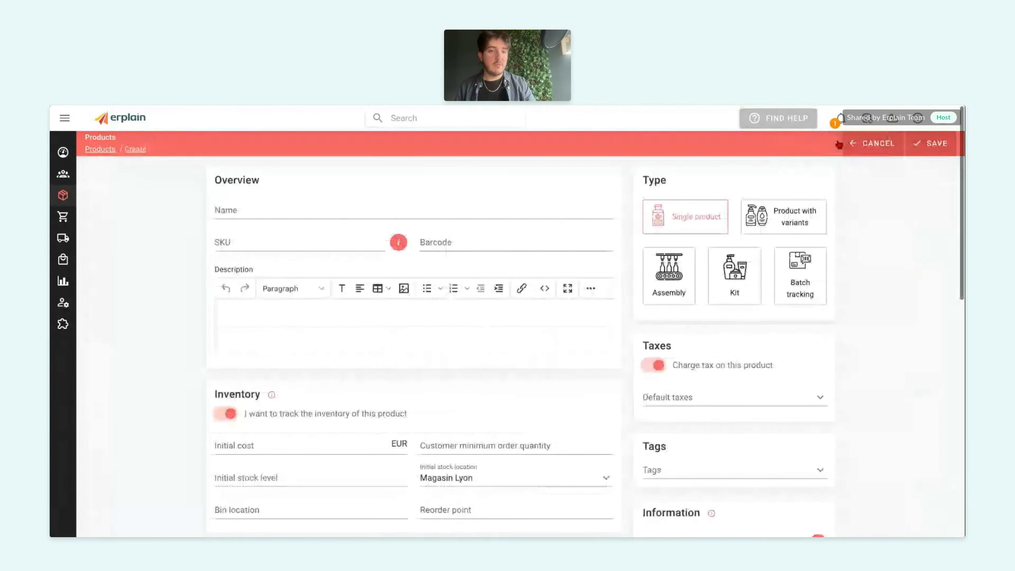
click(669, 276)
click(446, 210)
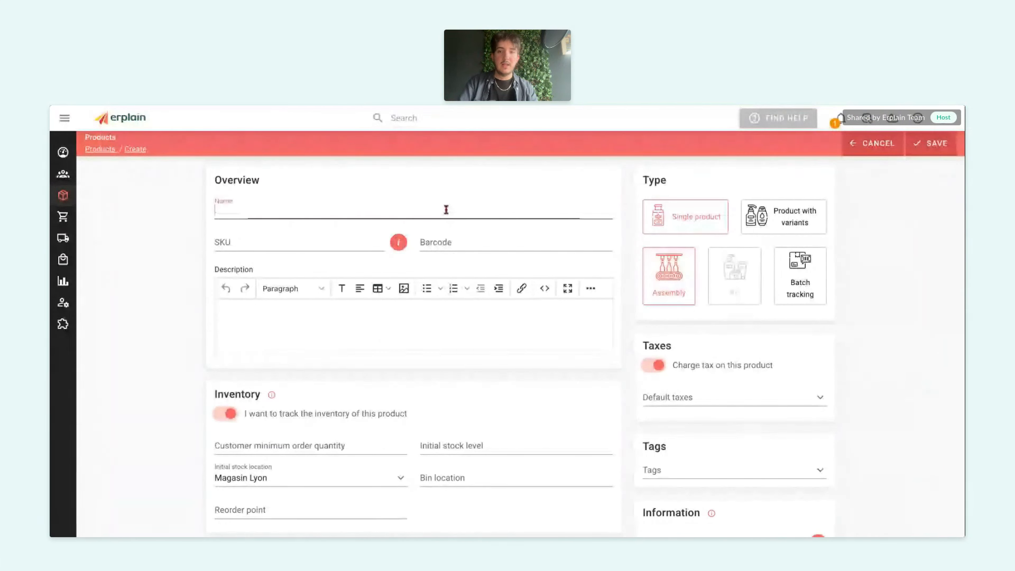
text(Hot sauce)
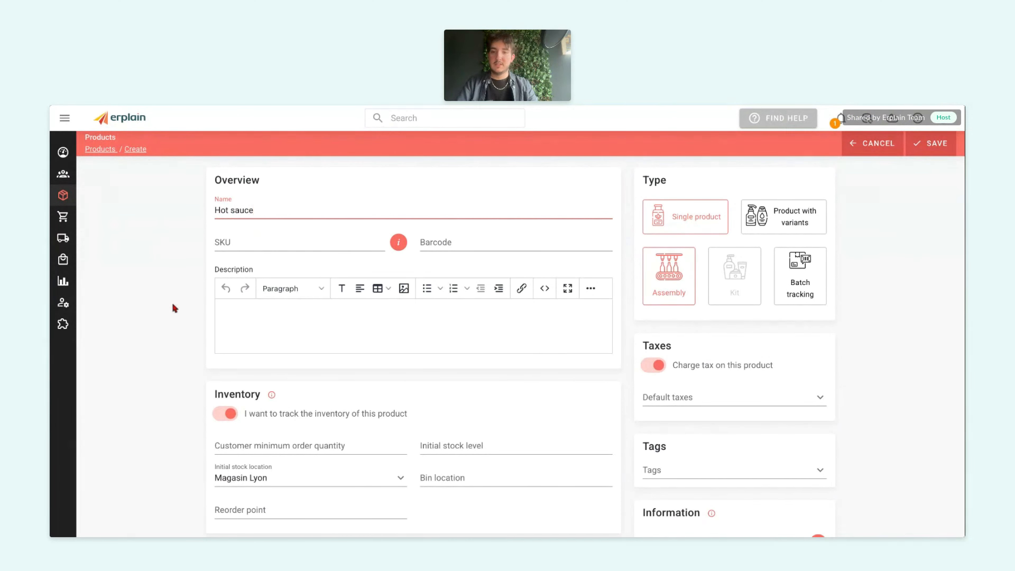
Set the Hot sauce assembly's initial stock level to 0
scroll(139, 352, down, 1)
scroll(140, 352, down, 1)
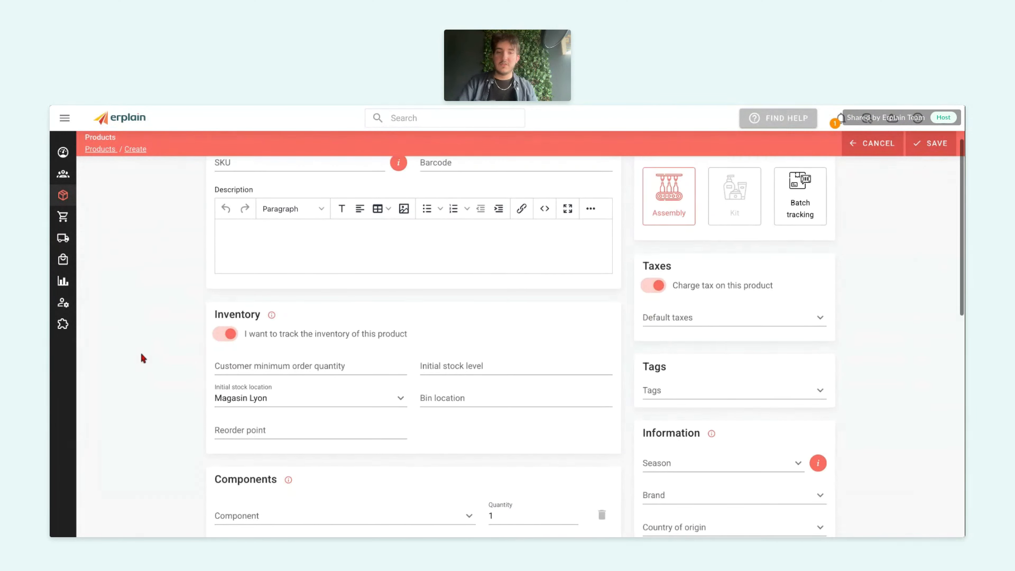
click(452, 371)
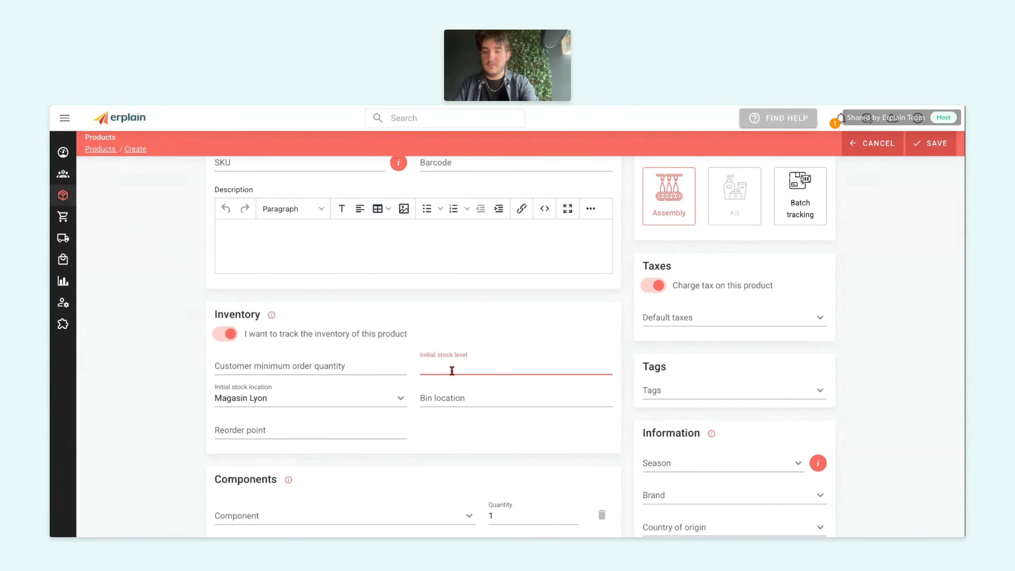
text(150)
key(BackSpace)
key(BackSpace)
key(BackSpace)
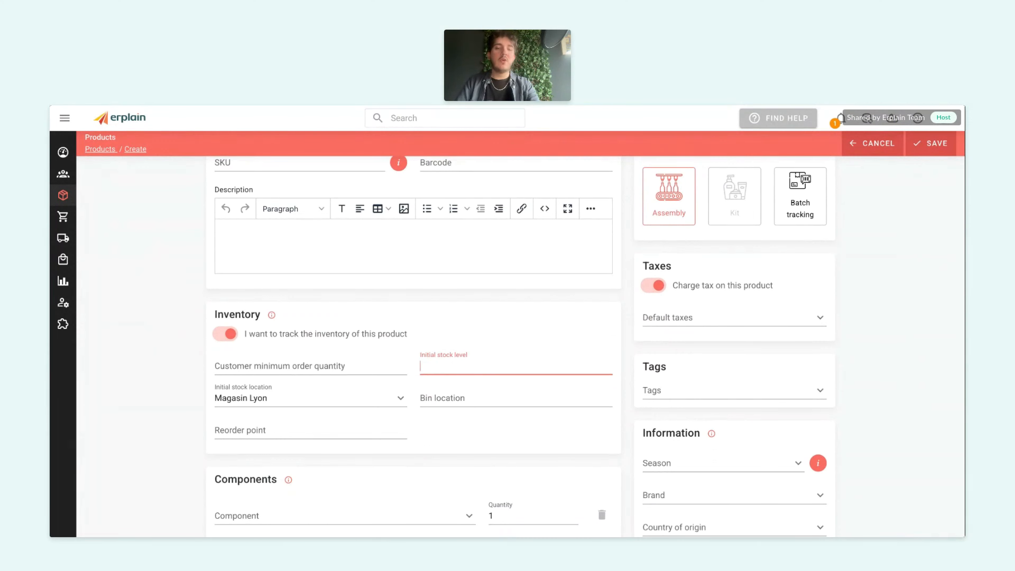
text(0)
click(104, 397)
Add Chili peppers as the assembly's first component
scroll(105, 399, down, 1)
scroll(105, 401, down, 3)
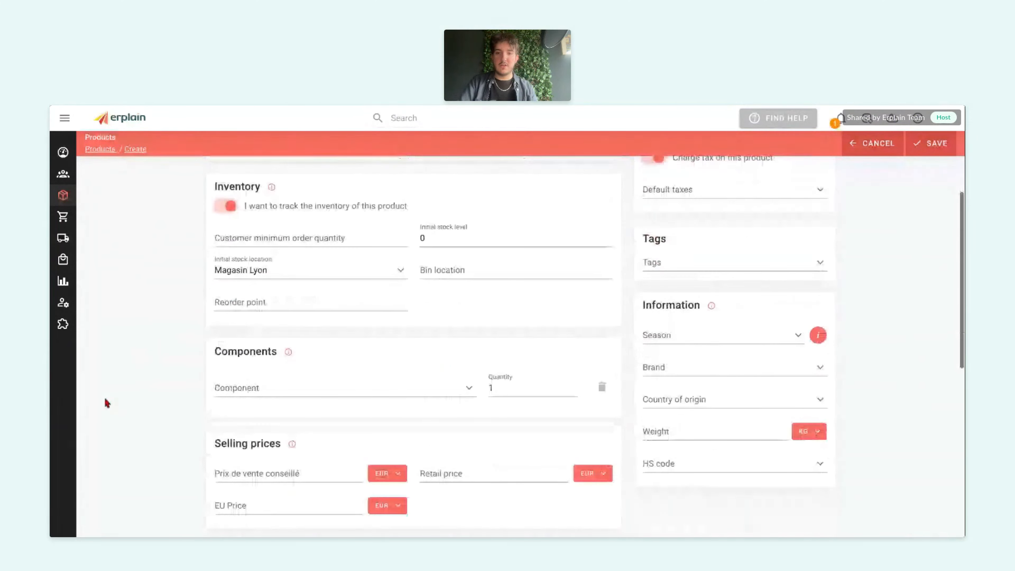
click(332, 351)
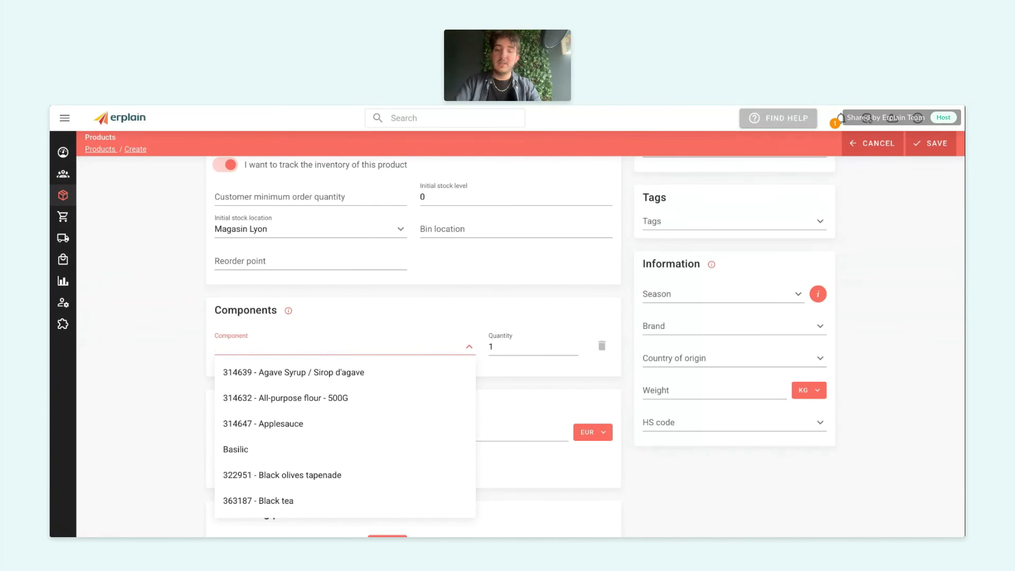
text(ch)
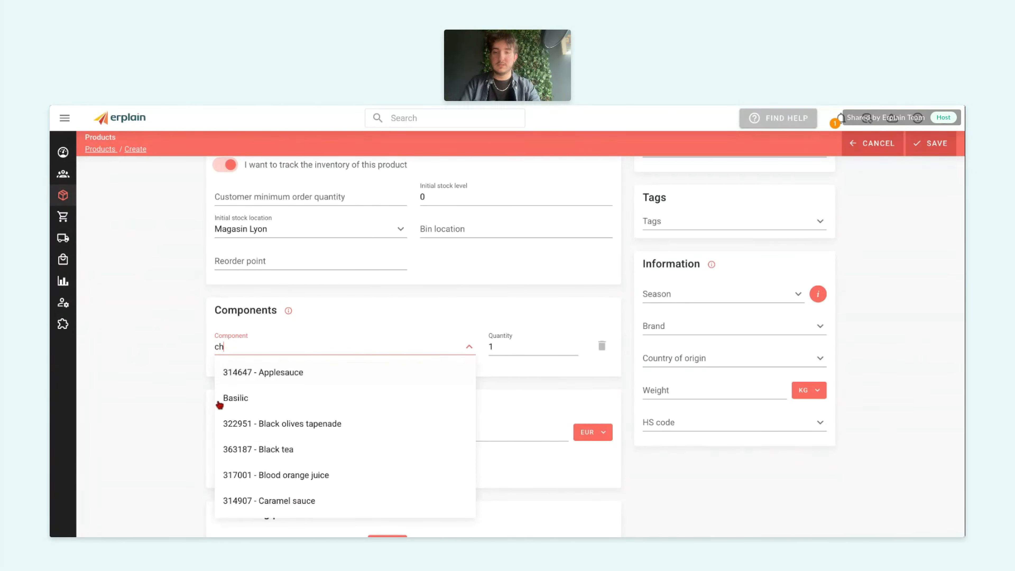
text(ili)
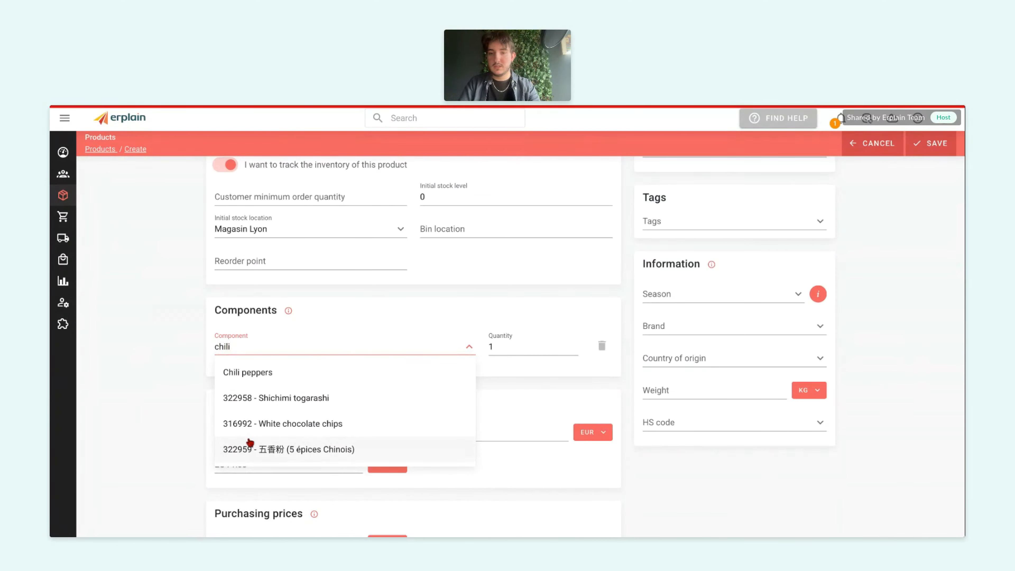
click(272, 374)
Add Vinegar as the assembly's second component
click(287, 372)
text(vine)
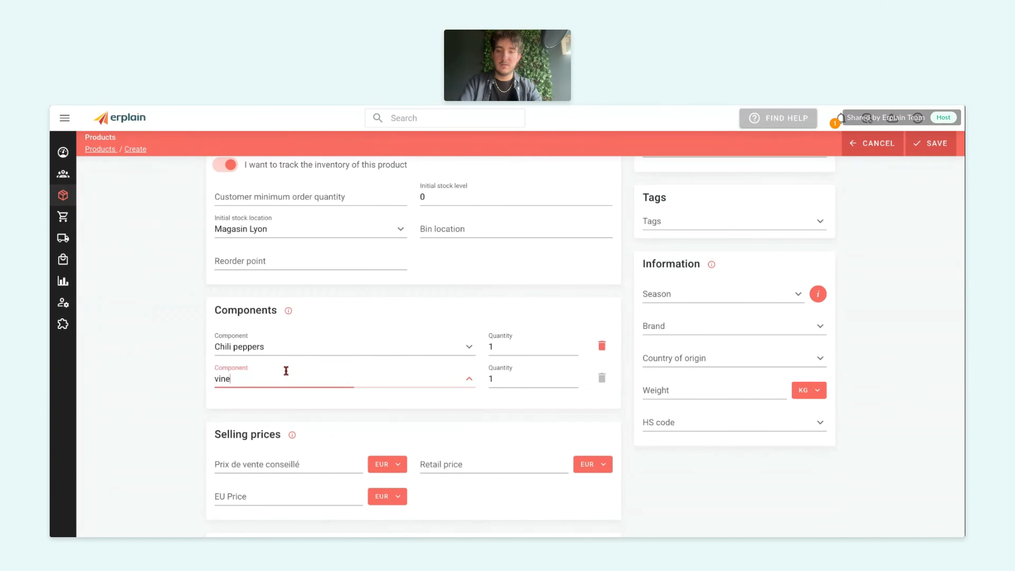
text(gar)
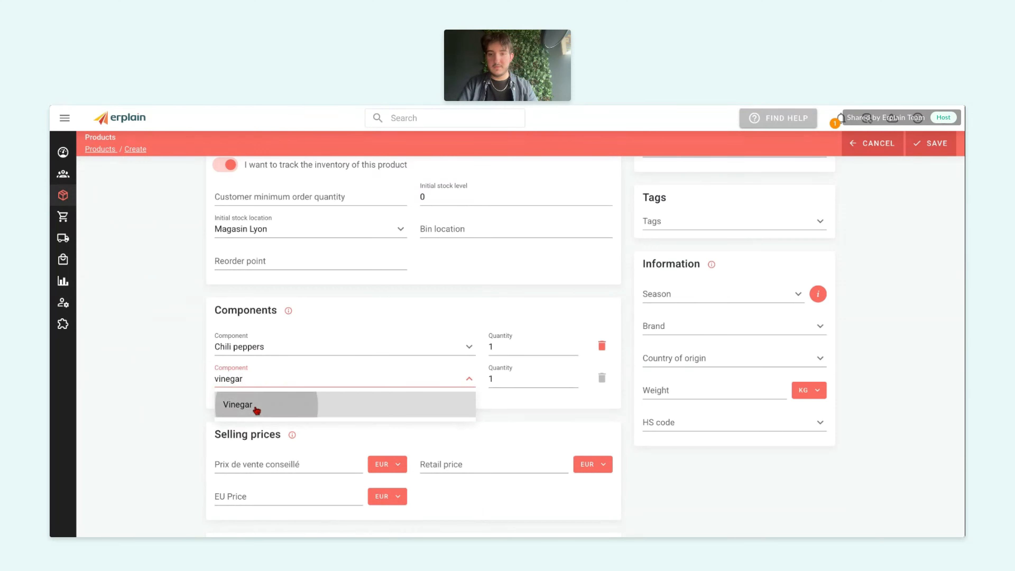
click(256, 410)
Add Garlic as the assembly's third component
click(271, 410)
text(garlic)
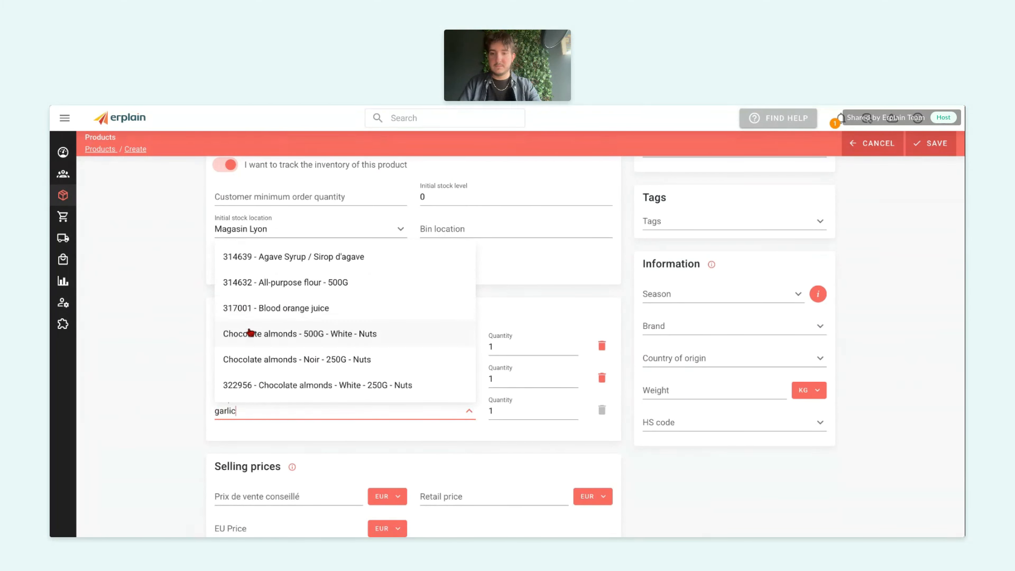
key(BackSpace)
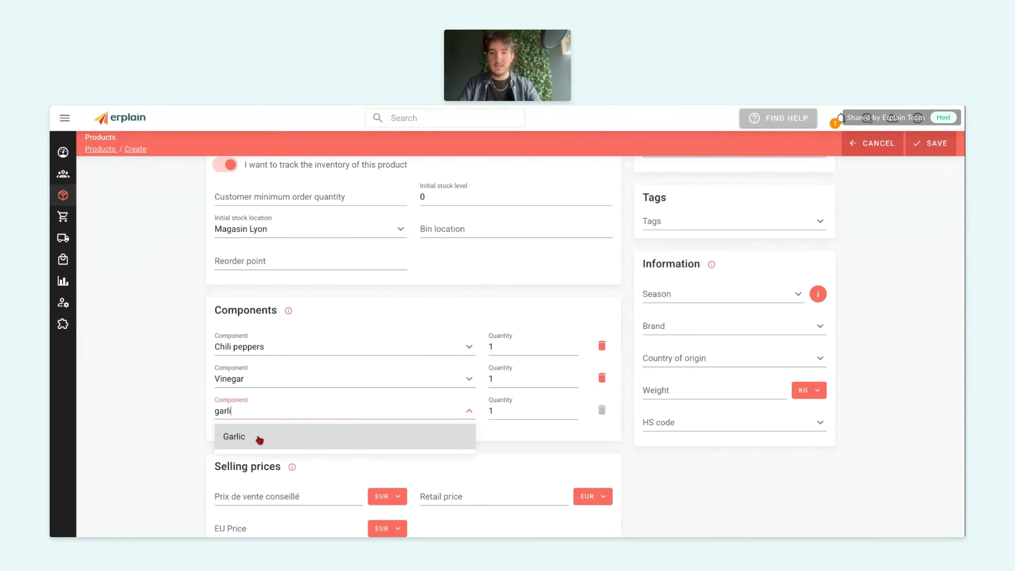
click(260, 438)
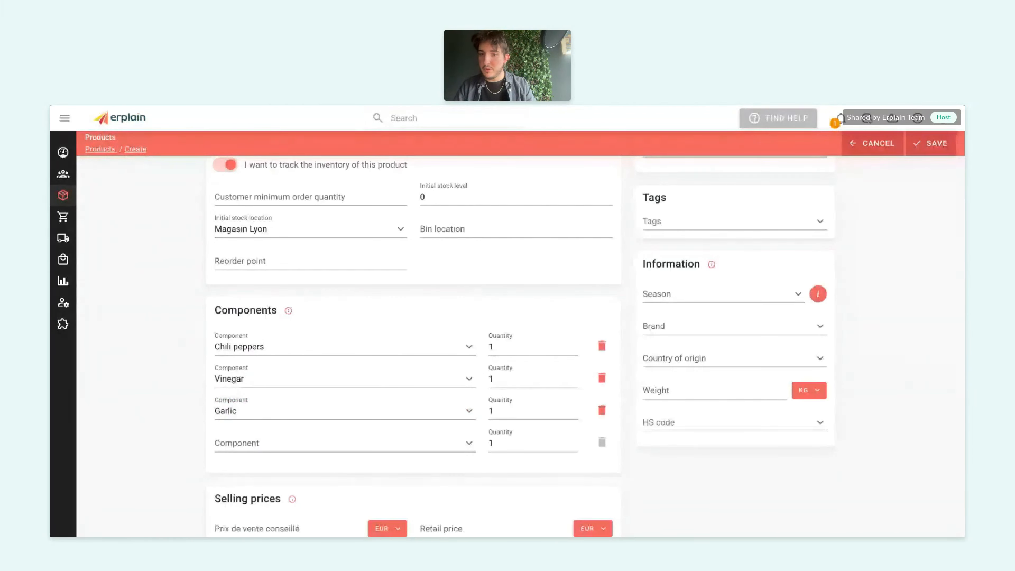
Set the Hot sauce assembly's Prix de vente conseillé to 5 EUR and purchasing price to 2 EUR, and save the product
scroll(360, 348, down, 8)
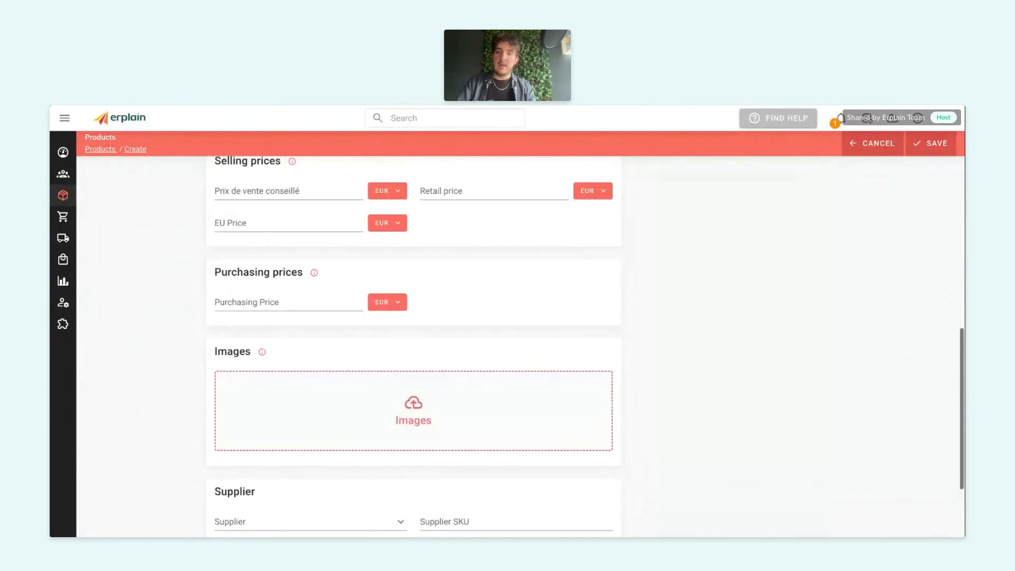
scroll(359, 348, up, 2)
scroll(288, 307, up, 1)
click(288, 307)
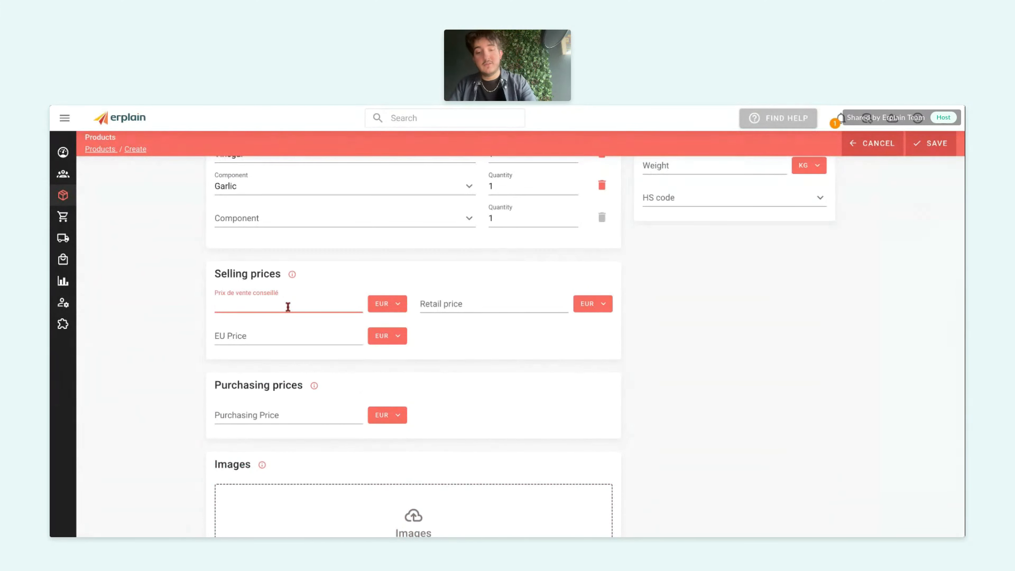
text(5)
click(303, 422)
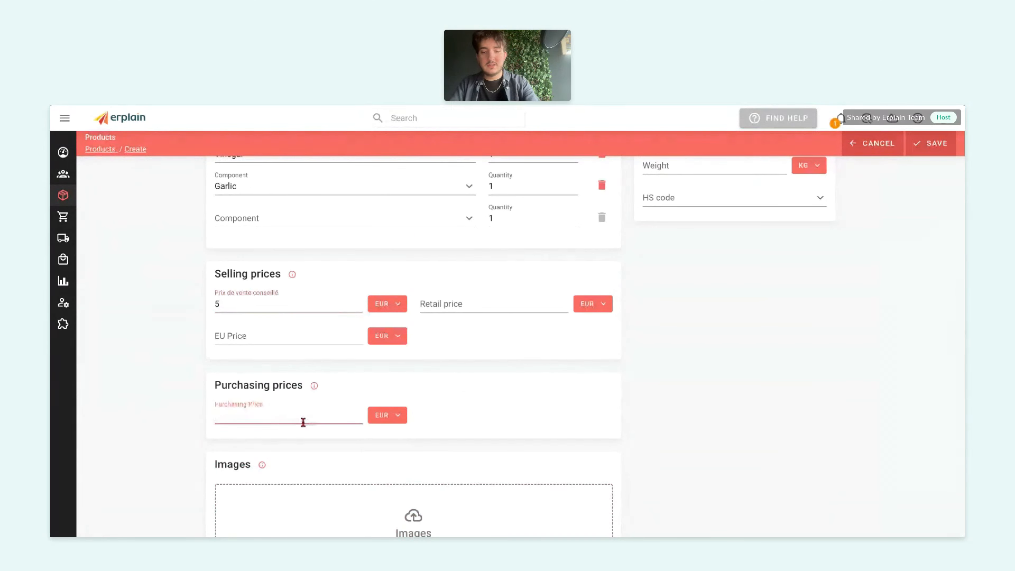
text(2)
click(932, 153)
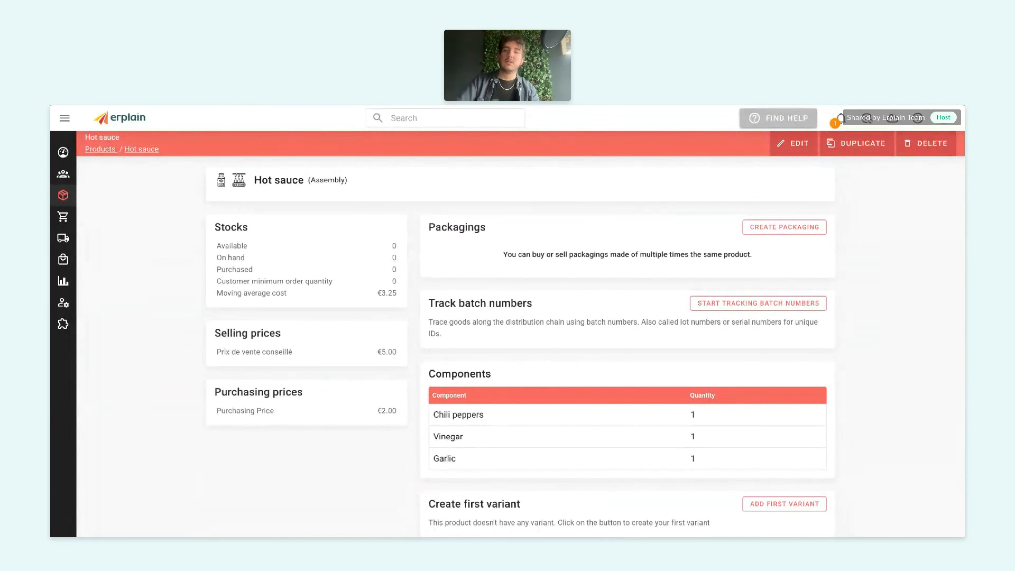
Start an assembly transformation for Hot sauce at the Magasin Lyon stock location
click(91, 261)
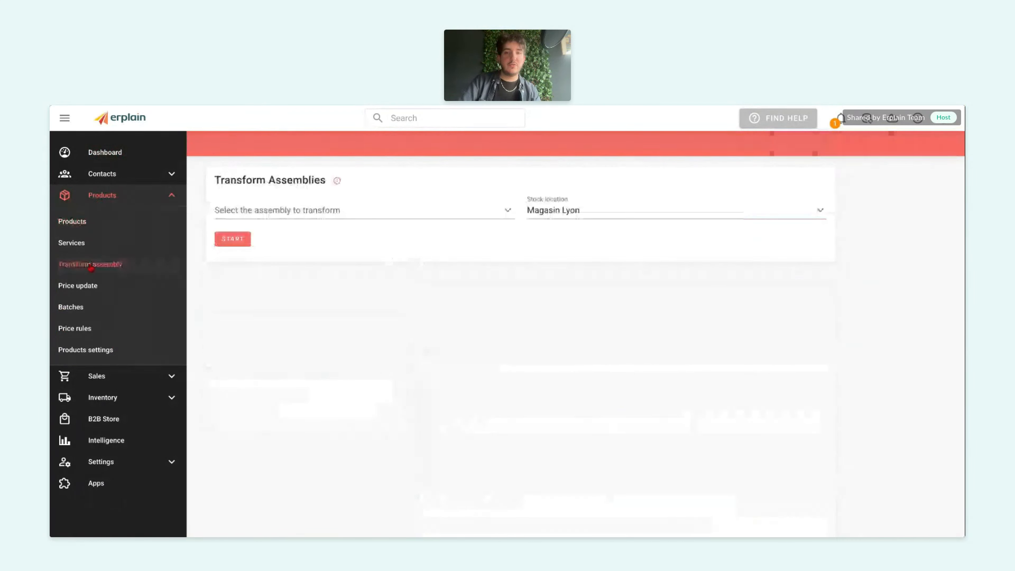
click(349, 216)
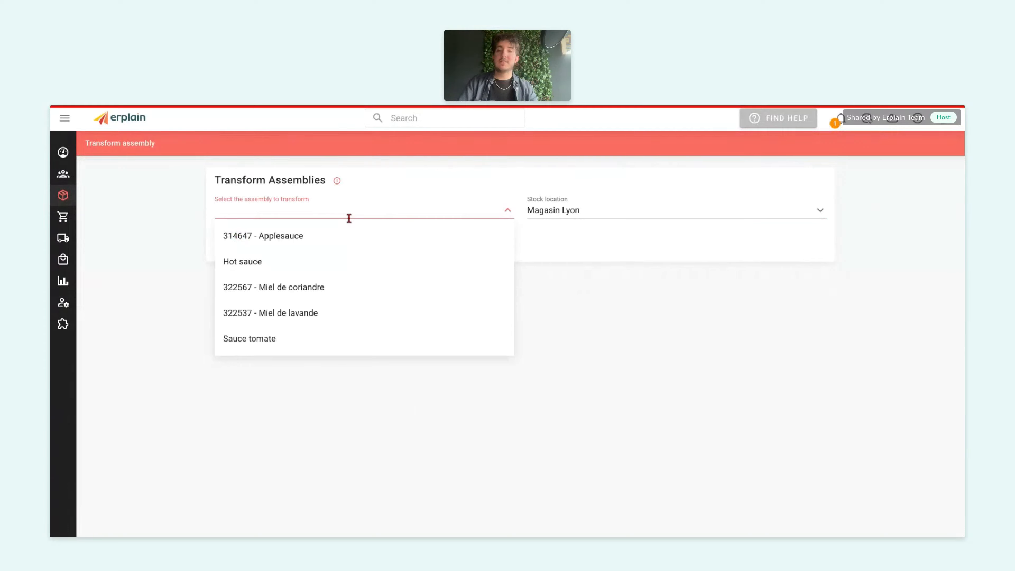
click(295, 263)
click(233, 240)
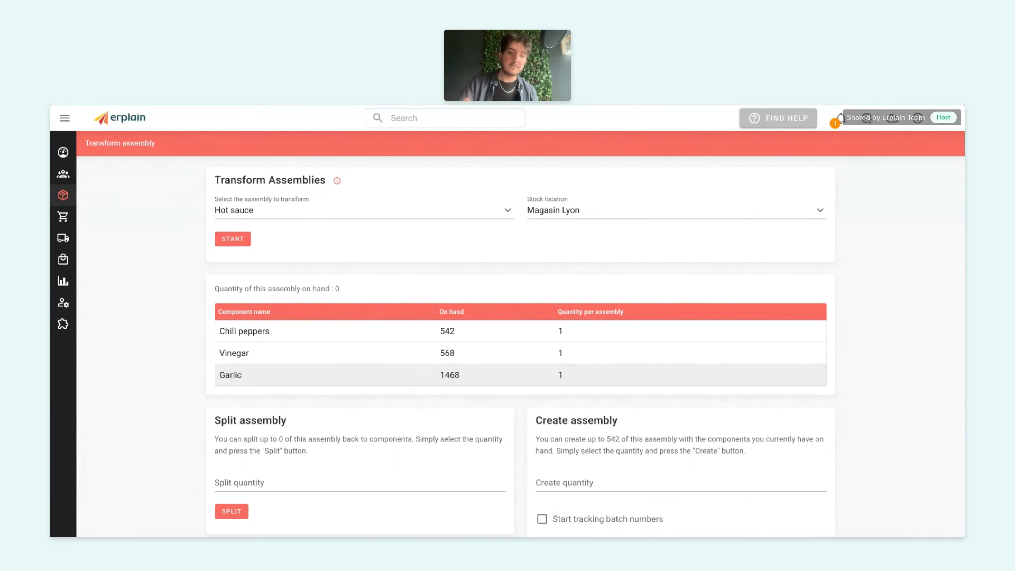
Create 100 units of the Hot sauce assembly from its components, without batch number tracking
scroll(507, 477, down, 1)
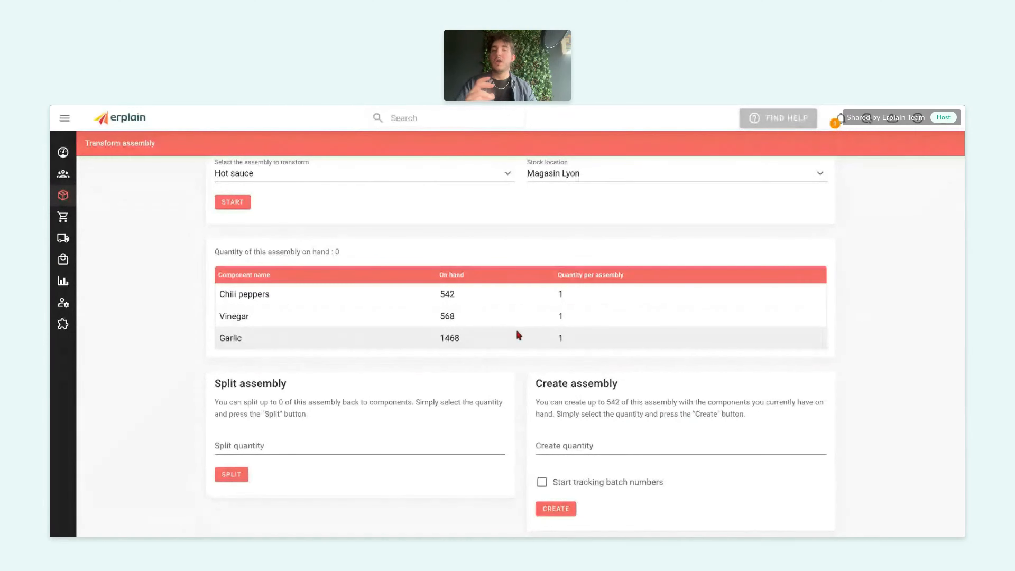
scroll(518, 336, down, 1)
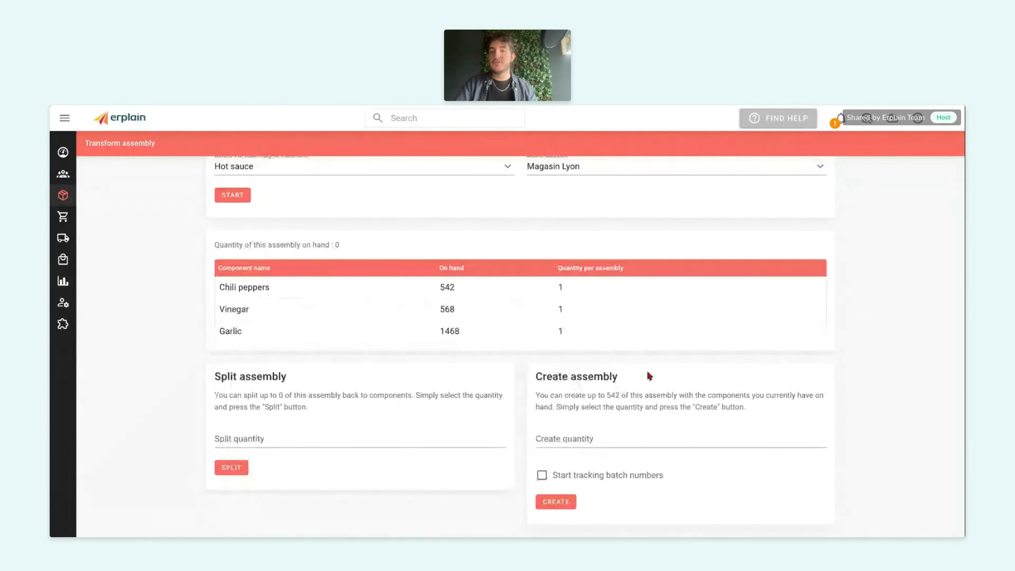
scroll(572, 355, up, 2)
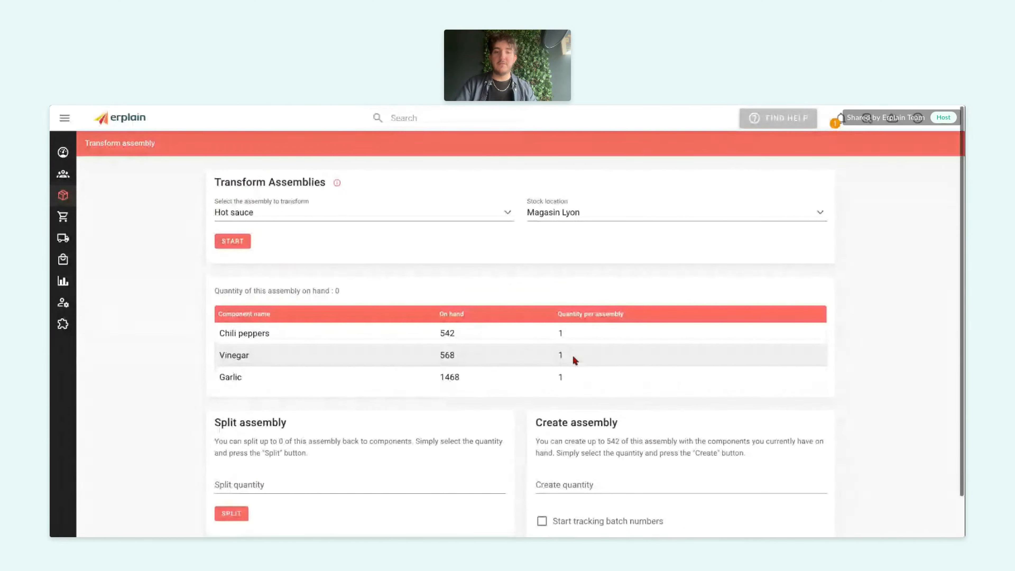
scroll(573, 357, down, 2)
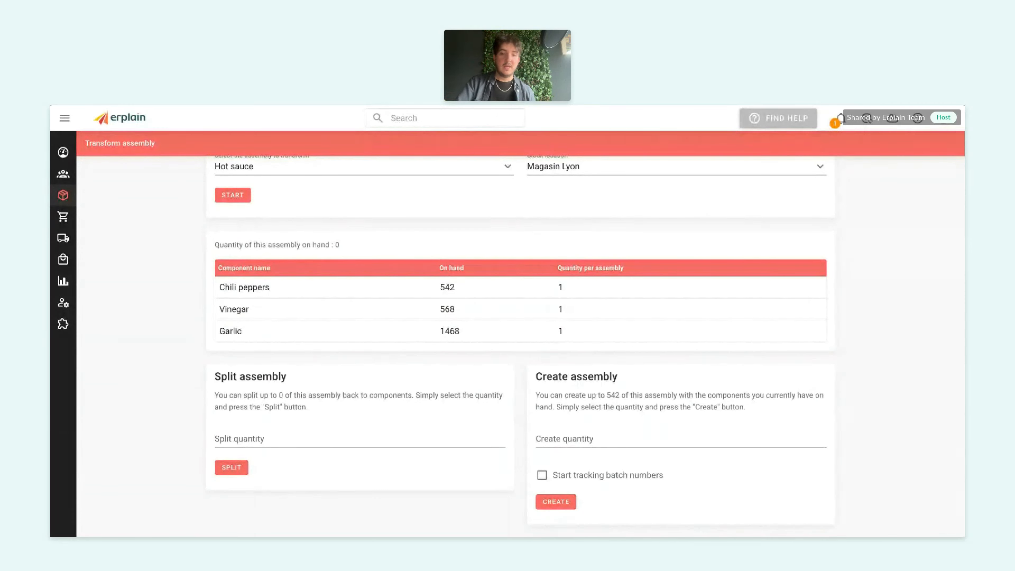
click(566, 439)
text(10)
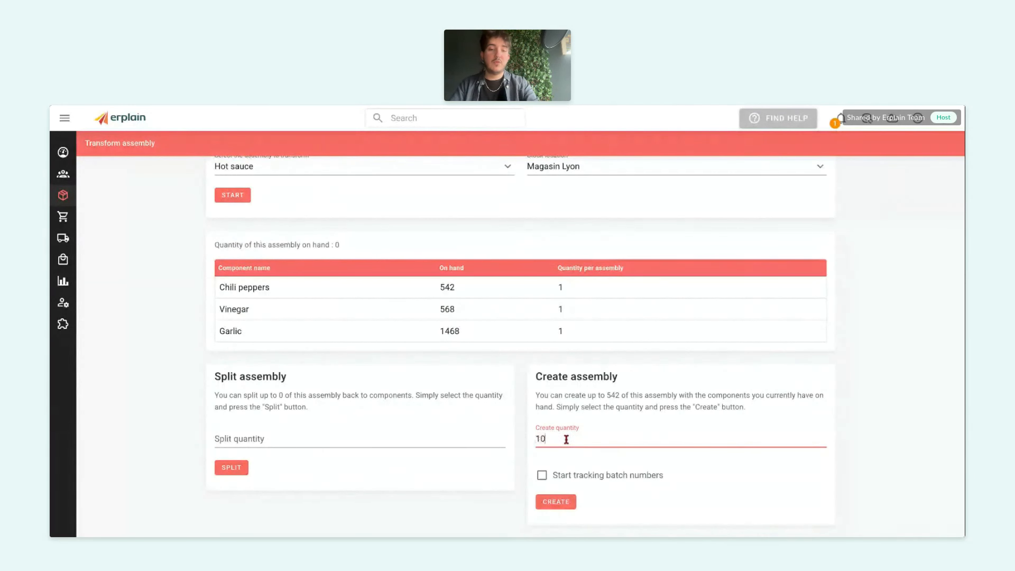
text(0)
click(554, 501)
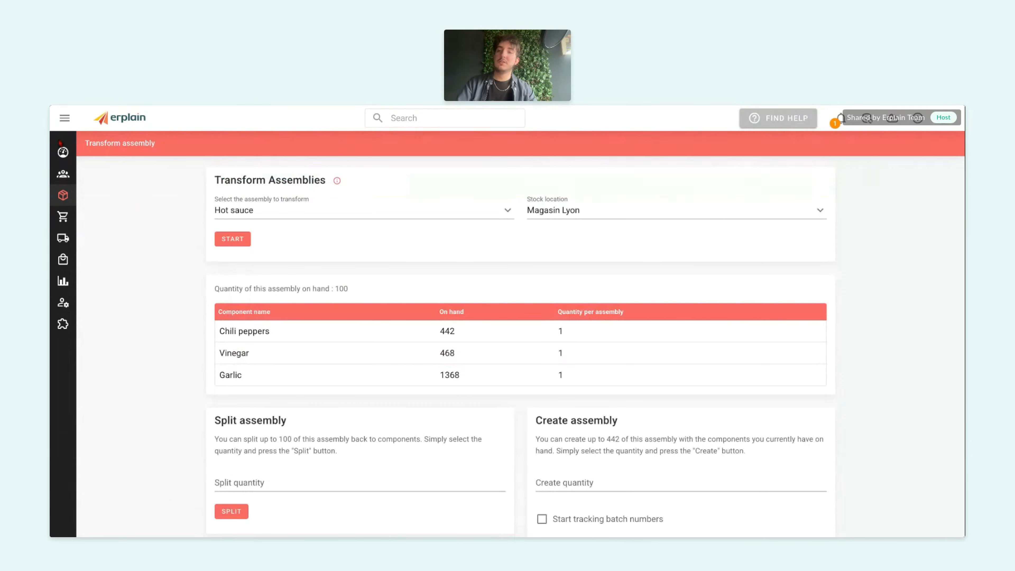
Open the inventory logs to review the stock changes from the Hot sauce assembly creation
mouse_move(122, 331)
click(102, 397)
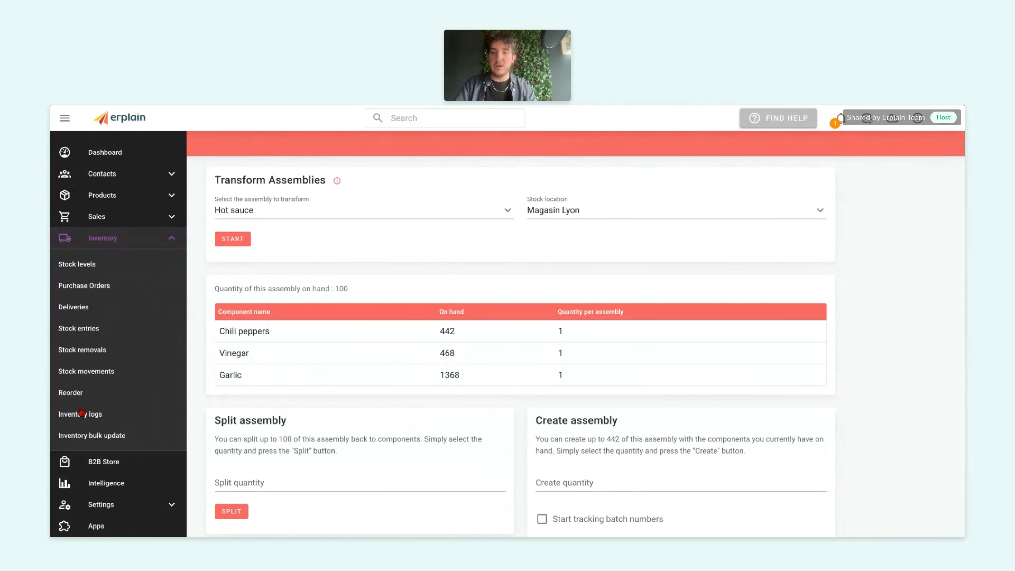
click(82, 418)
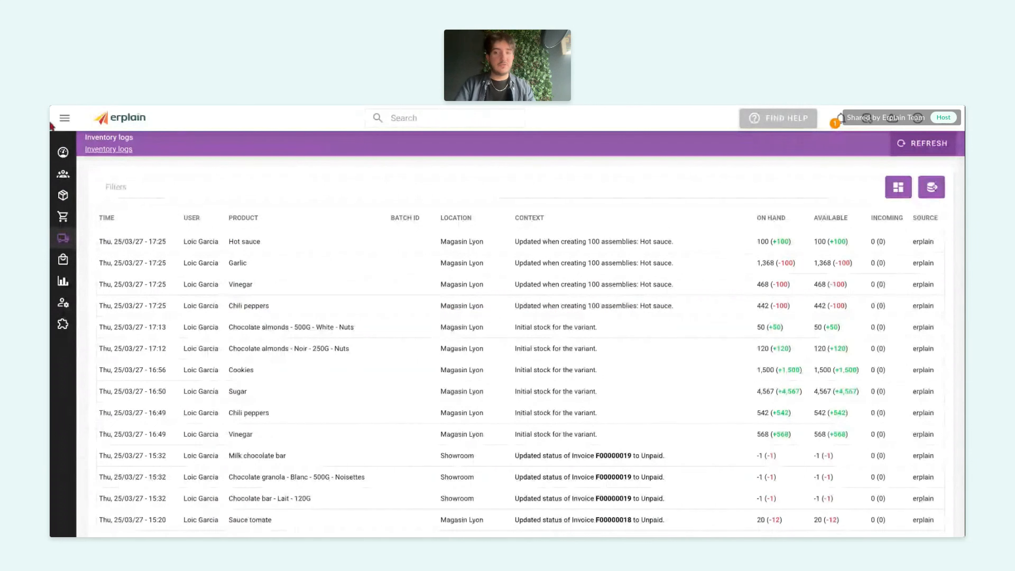
Create a new sales order, choose the customer and set the order's location to Magasin Lyon
click(91, 218)
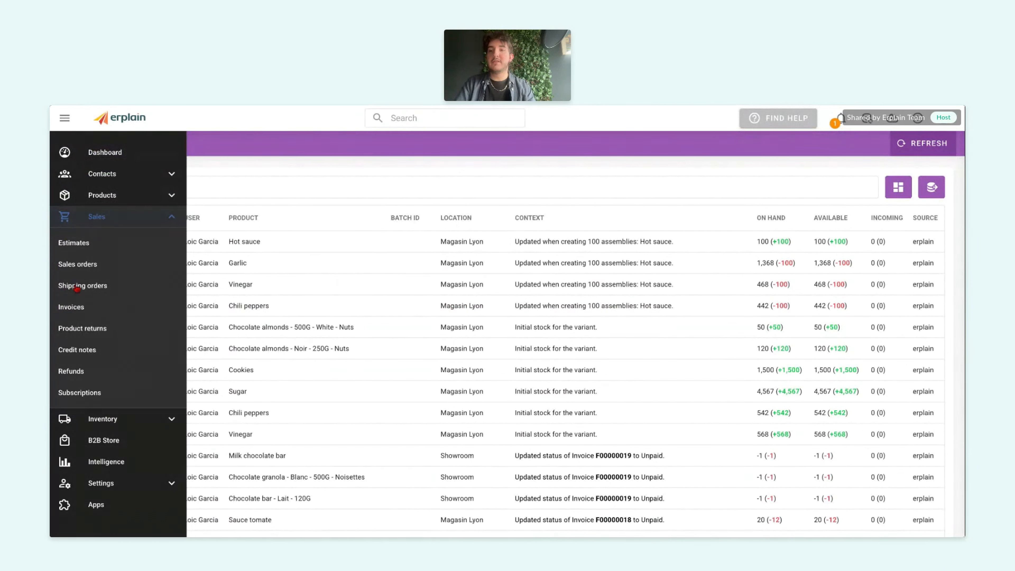
click(82, 263)
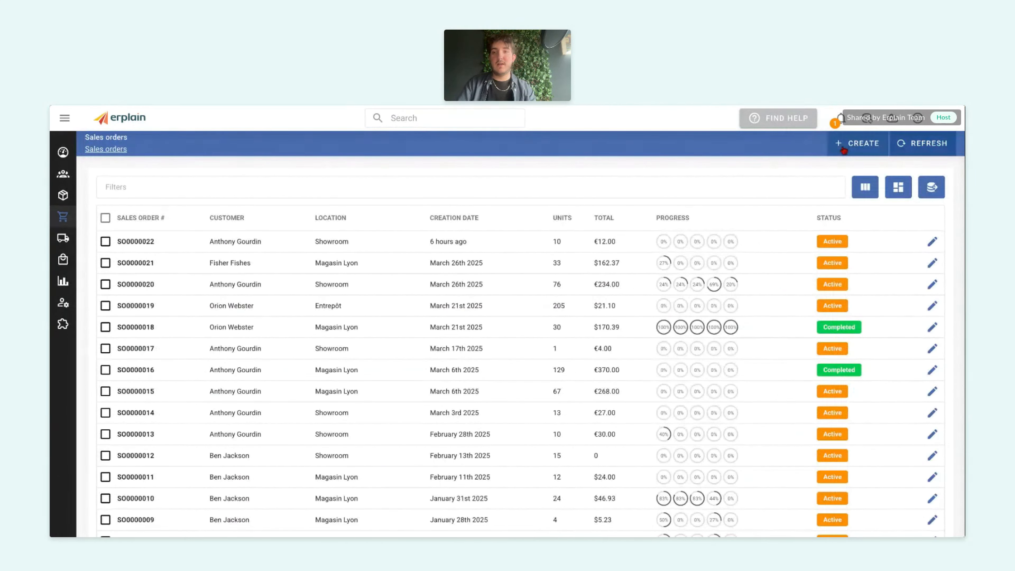
click(857, 144)
click(238, 195)
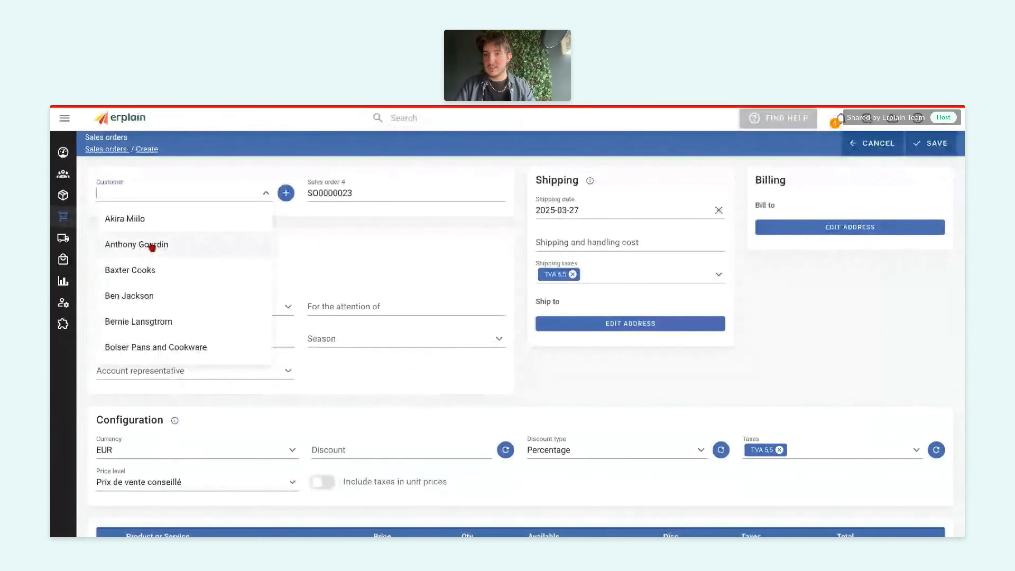
click(159, 248)
click(203, 339)
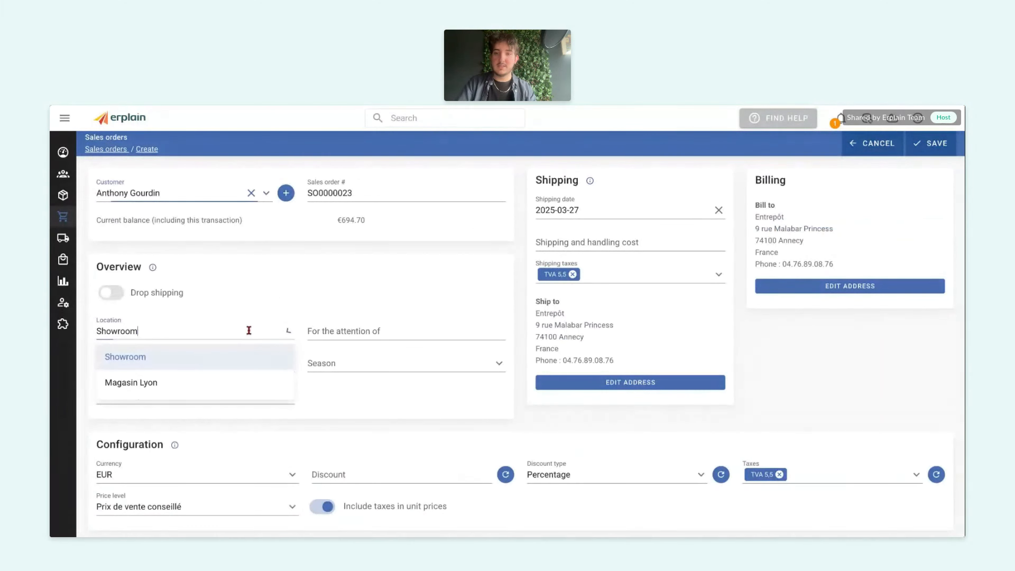
click(224, 386)
Add Hot sauce and Garlic as product lines on the sales order
scroll(385, 358, down, 4)
click(490, 430)
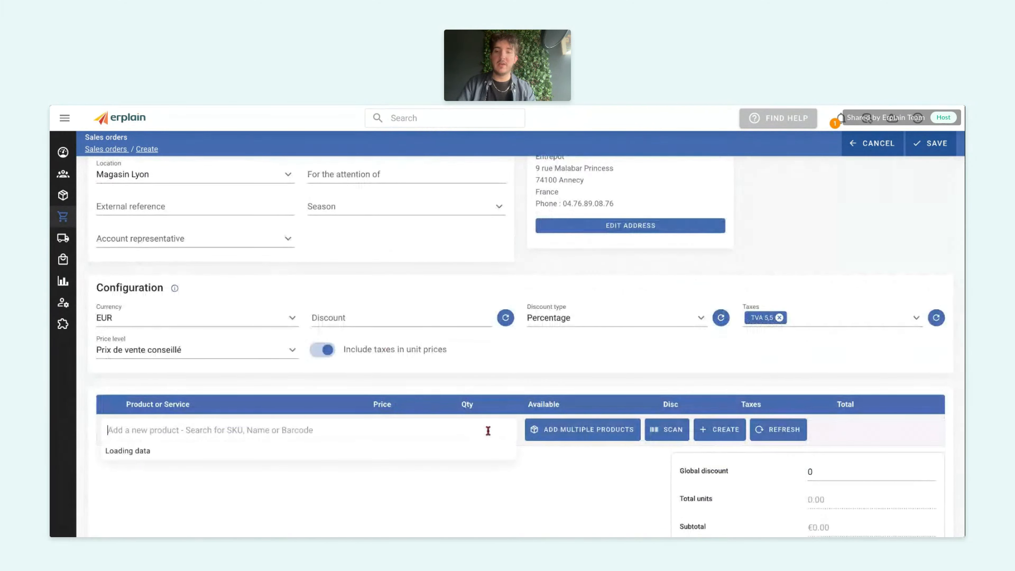
text(hot)
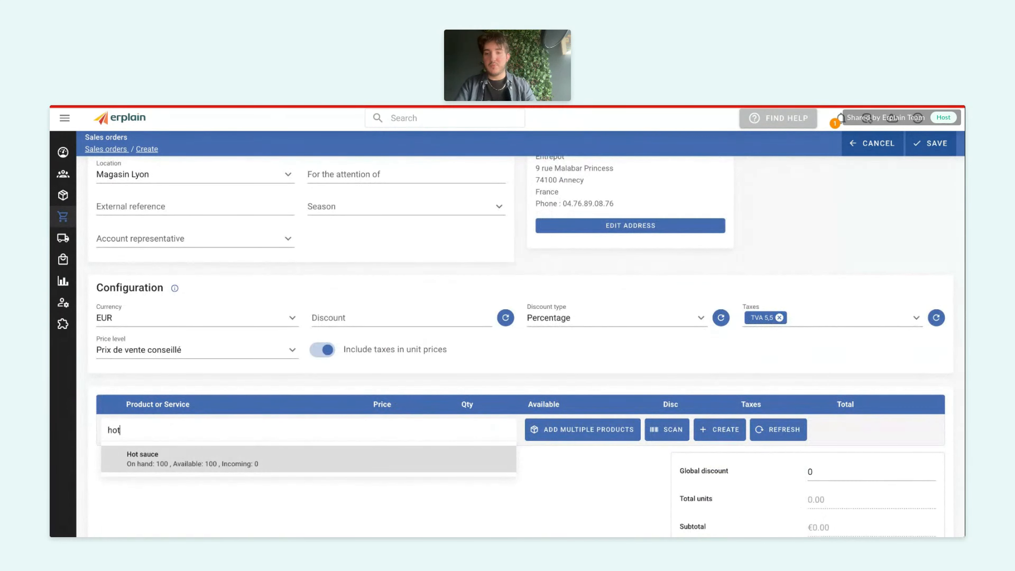
click(399, 467)
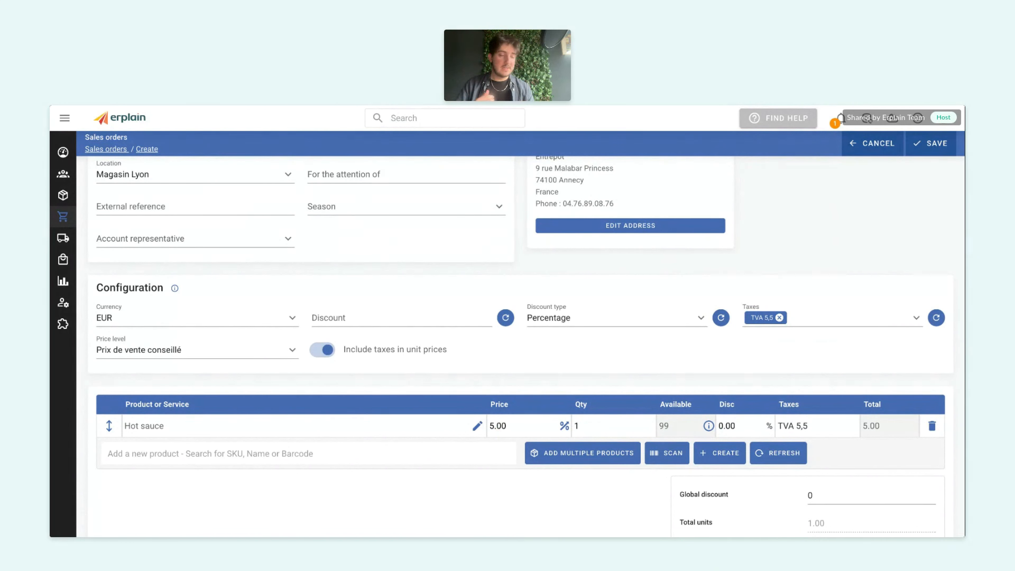
click(449, 455)
text(garlic)
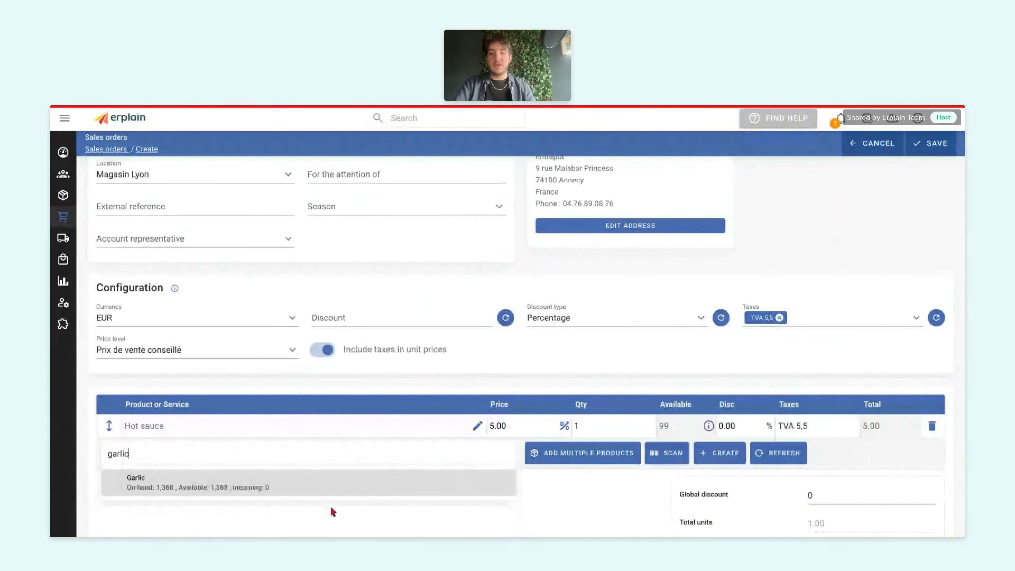
click(325, 490)
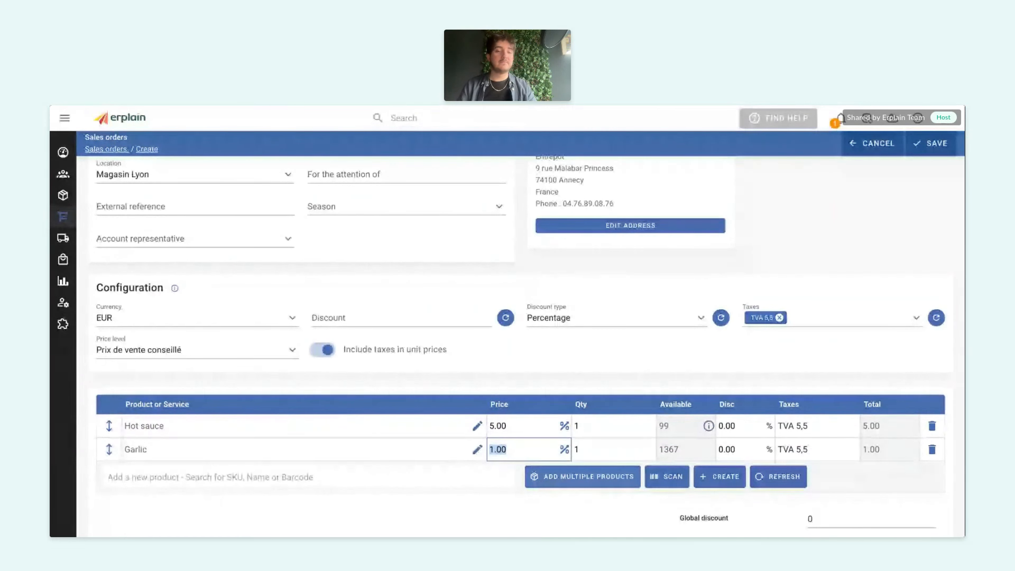
Set the Hot sauce line's quantity to 10, check how many assemblies can be created, and save the sales order
mouse_move(710, 431)
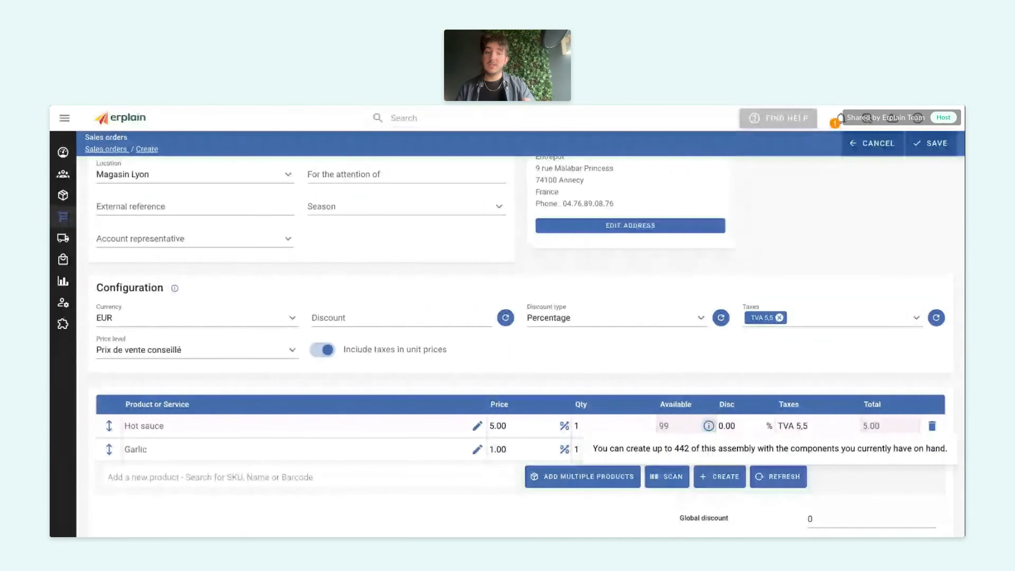
click(581, 427)
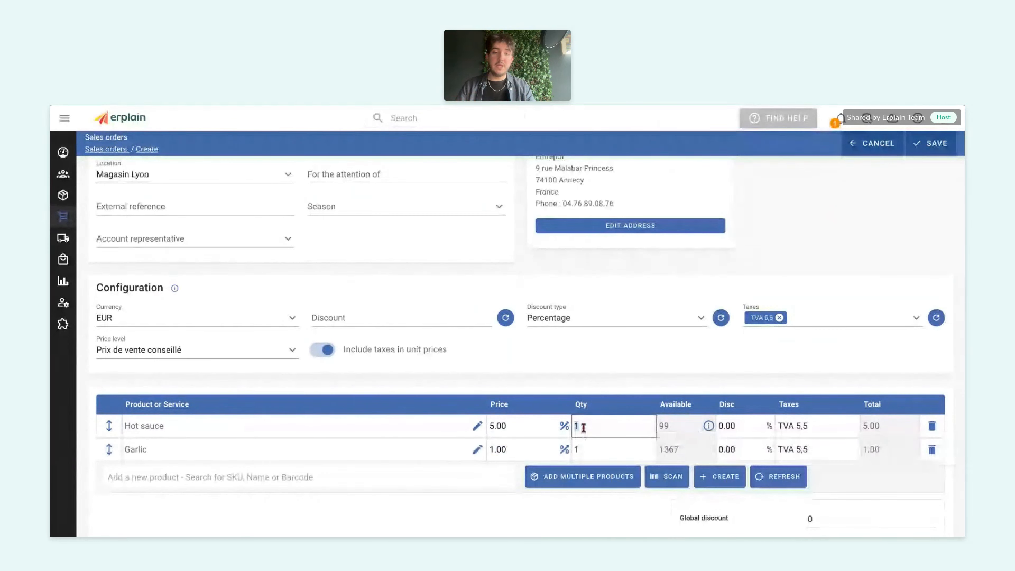
text(0)
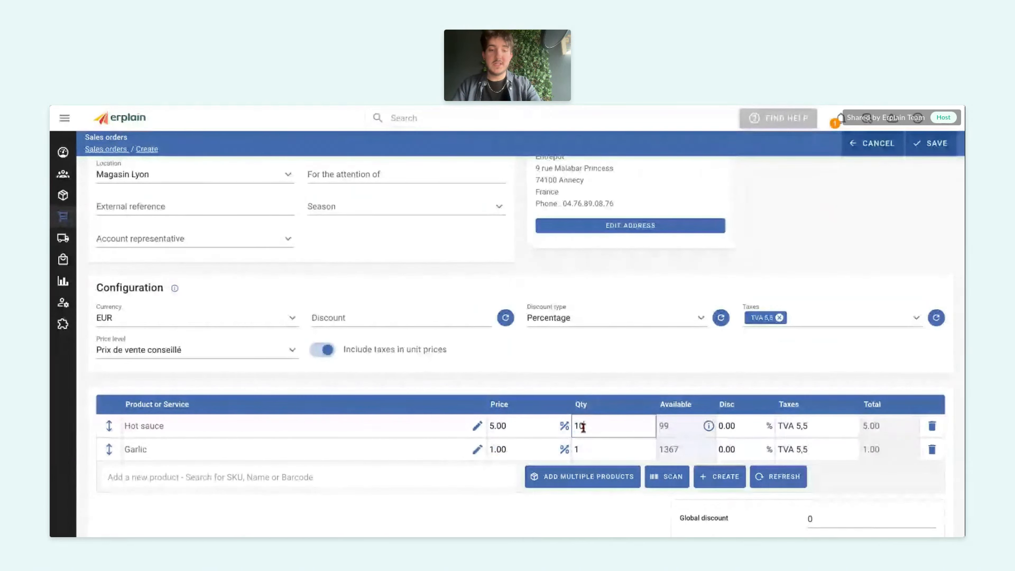
click(639, 381)
mouse_move(708, 429)
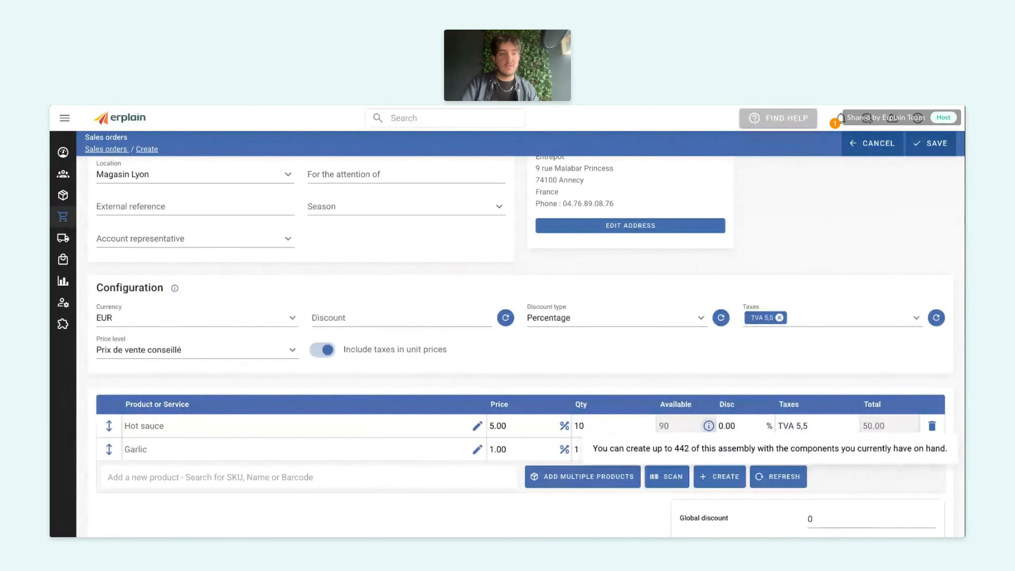
click(941, 147)
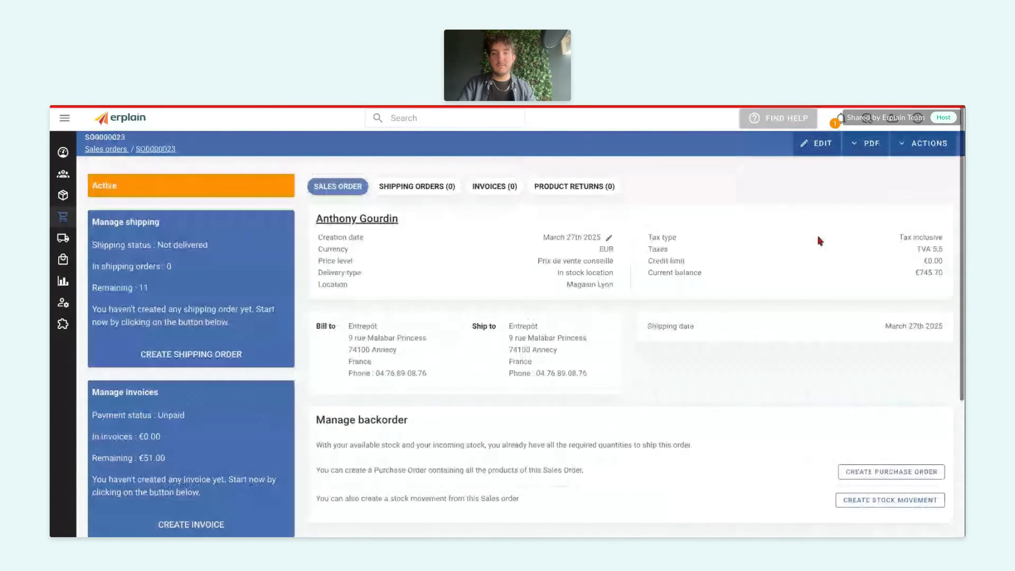
scroll(818, 238, down, 5)
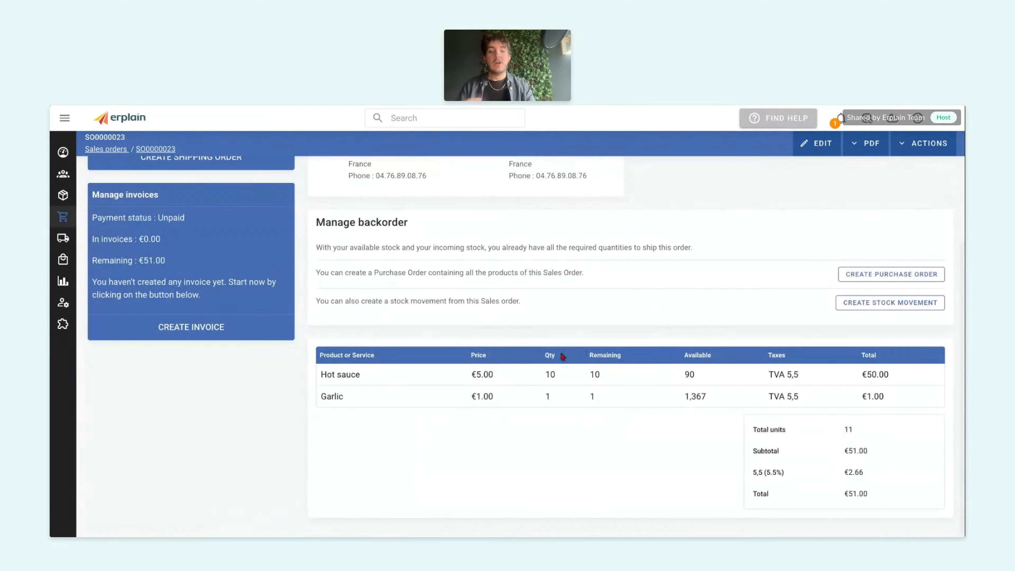
Open the Hot sauce product from the product list to check its stock per location
mouse_move(92, 224)
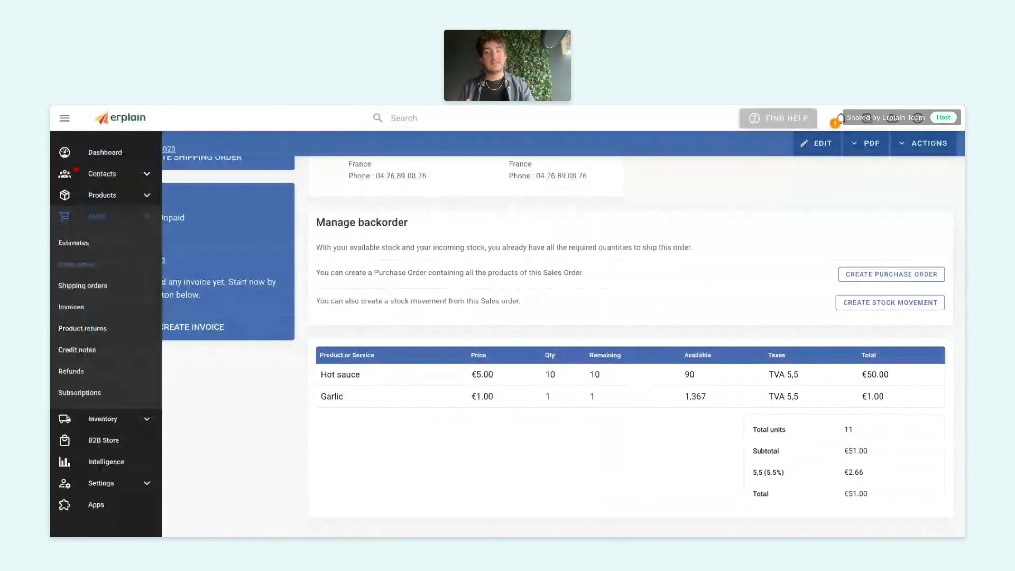
click(102, 195)
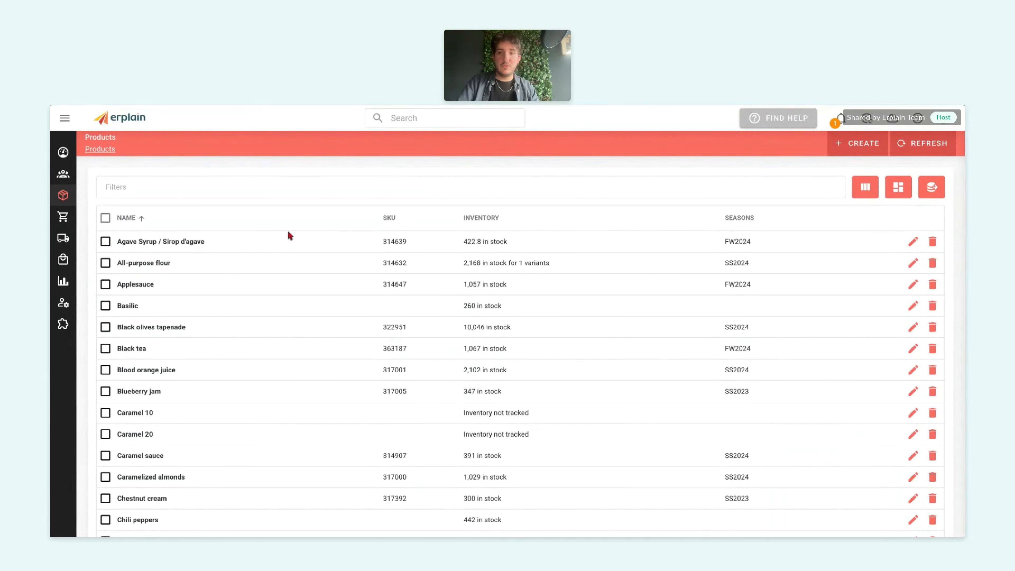
scroll(300, 343, down, 1)
scroll(299, 344, down, 10)
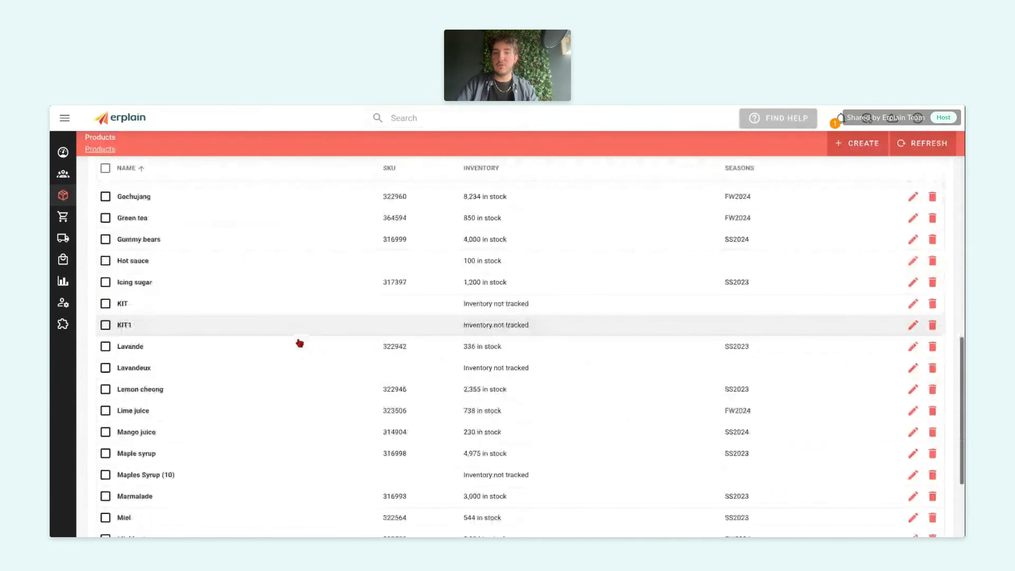
click(143, 257)
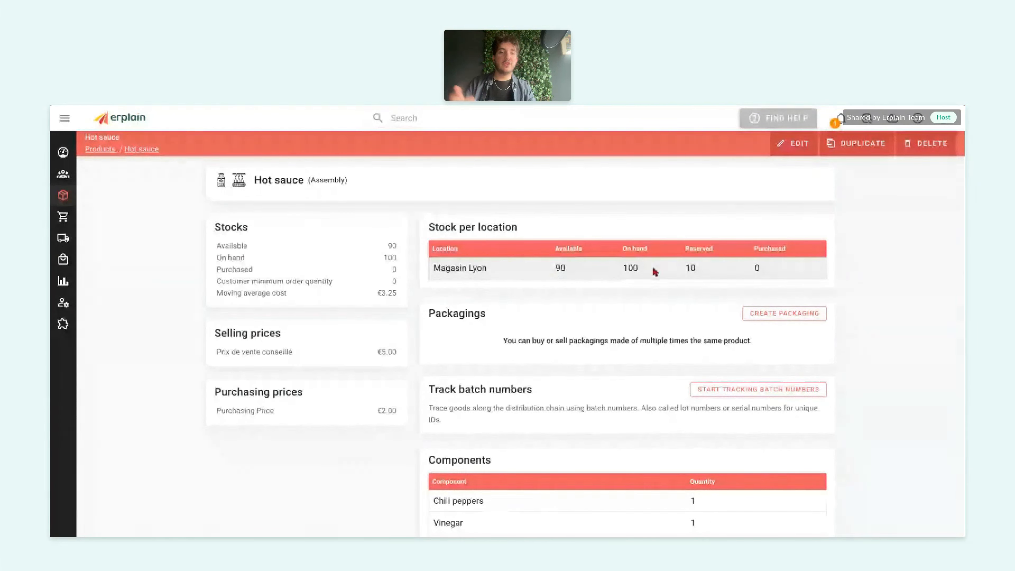
Start a new packaging for the Hot sauce product, named 10U with a quantity of 10
click(755, 316)
click(384, 292)
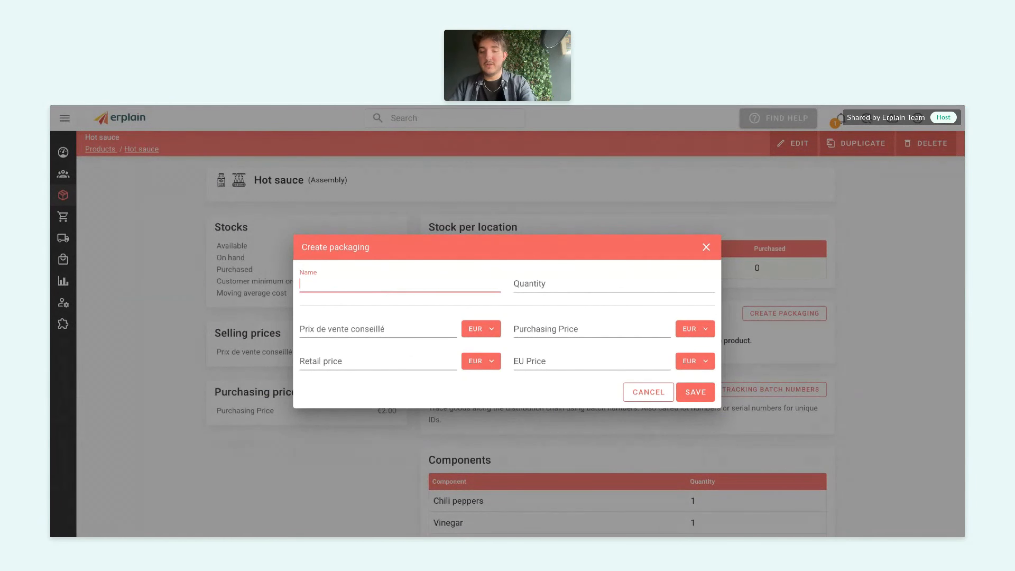
text(10U)
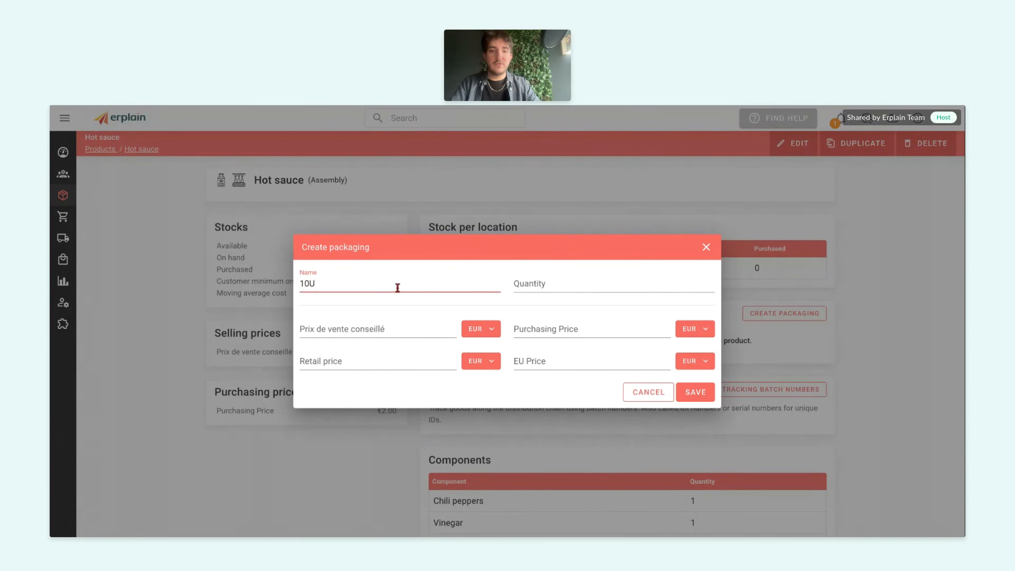
click(527, 282)
text(10)
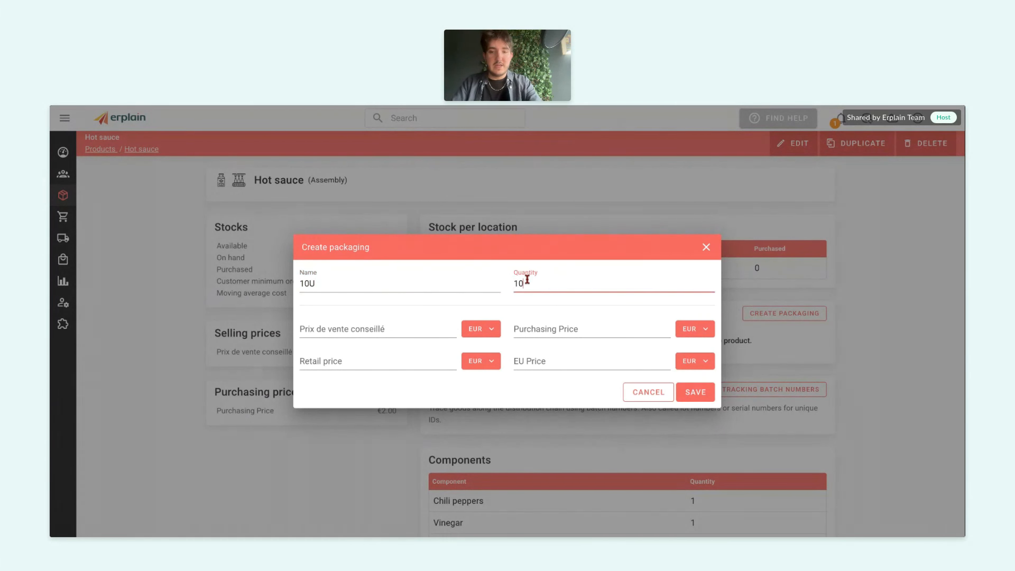
Set the packaging's Prix de vente conseillé to 25 EUR and Purchasing Price to 15 EUR, and save it
click(401, 332)
text(25)
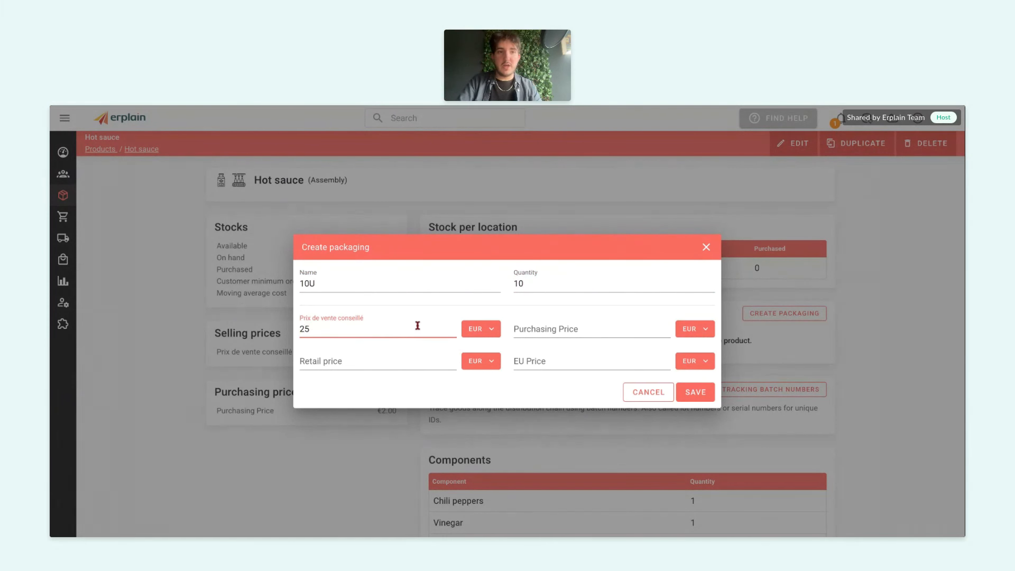
click(570, 328)
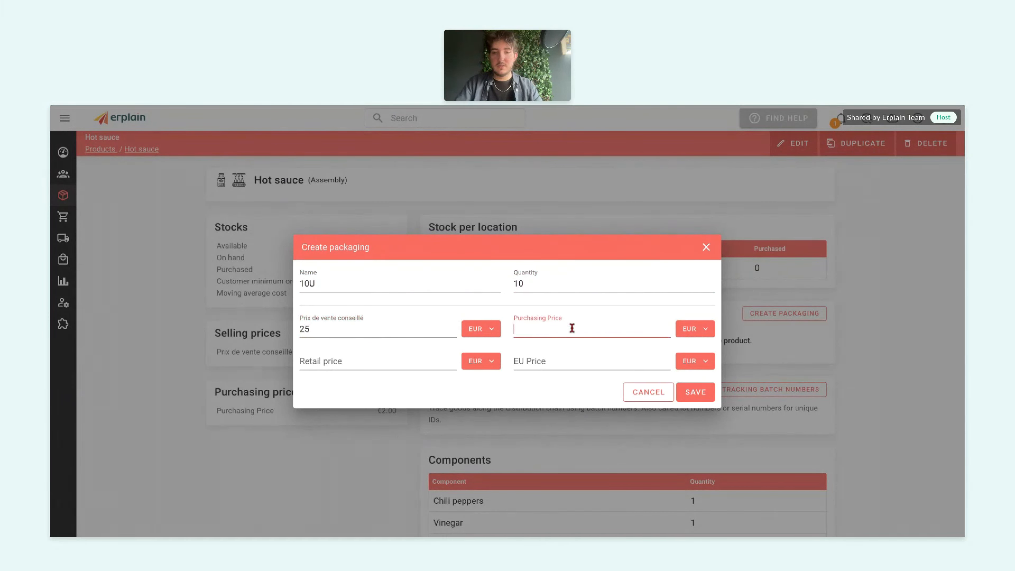
text(3)
key(BackSpace)
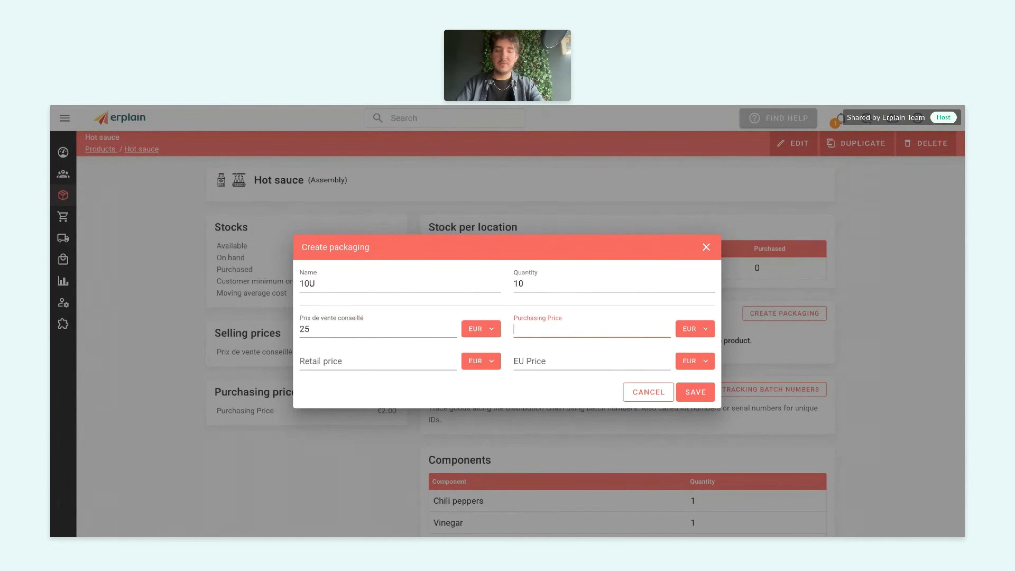
text(15)
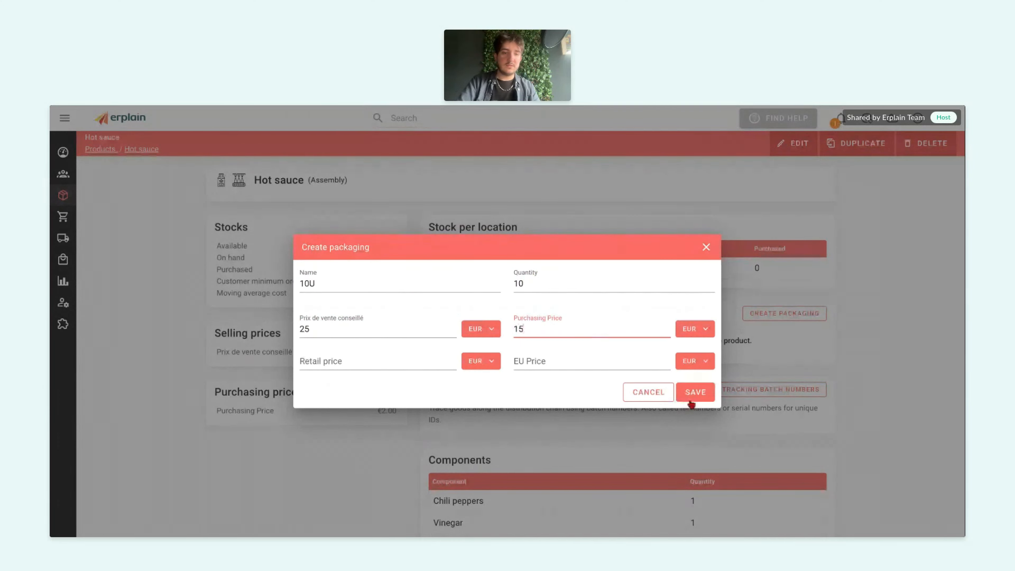
click(692, 394)
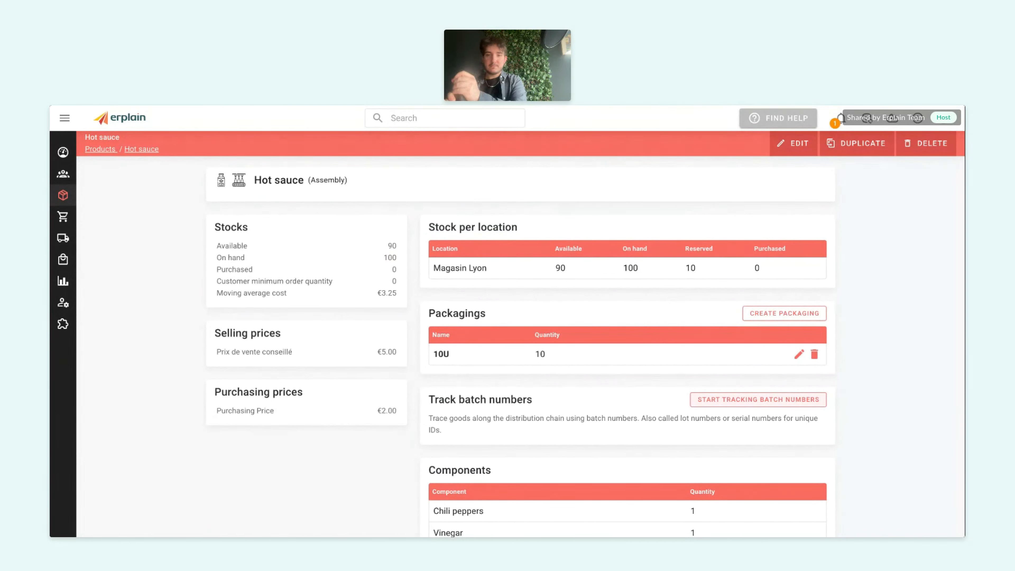
Open the PDF settings and check the invoice document's option for displaying kits components
click(133, 120)
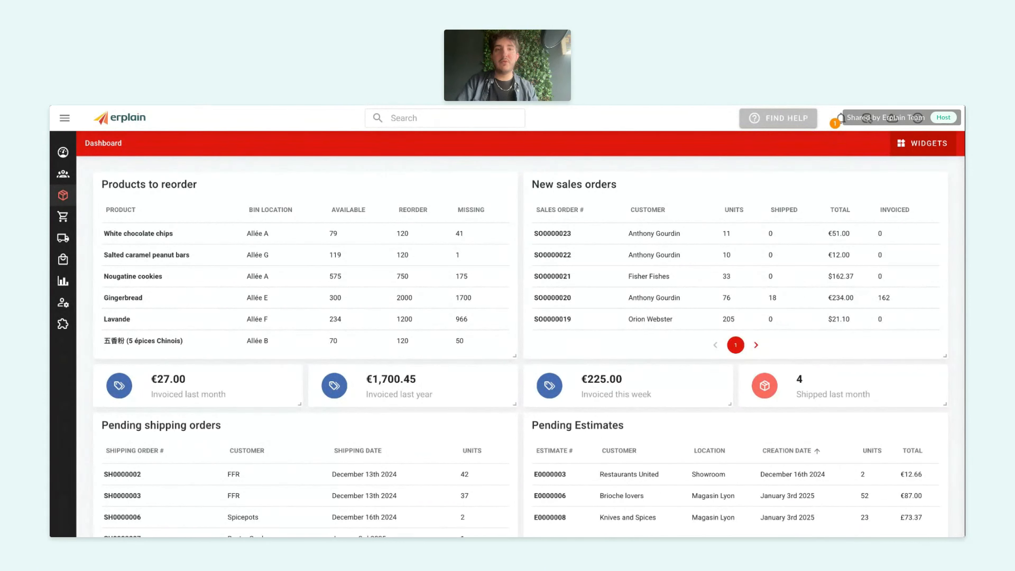
mouse_move(51, 148)
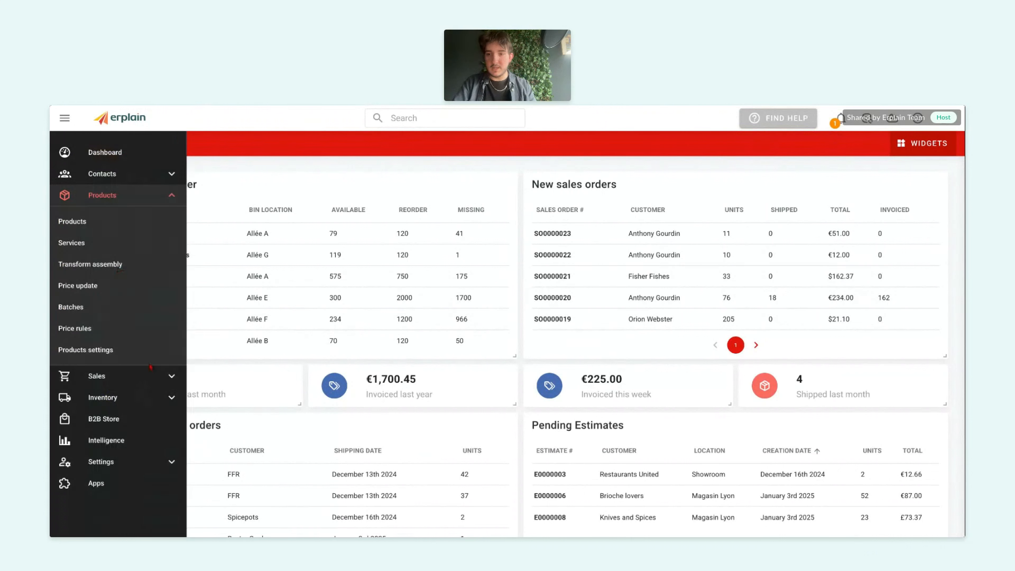
click(171, 195)
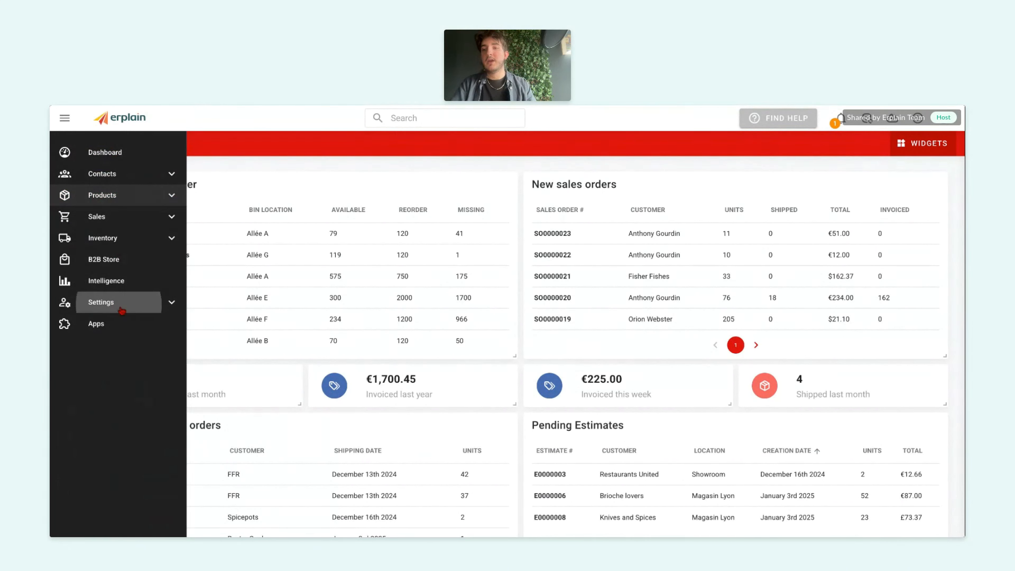
click(115, 306)
click(77, 480)
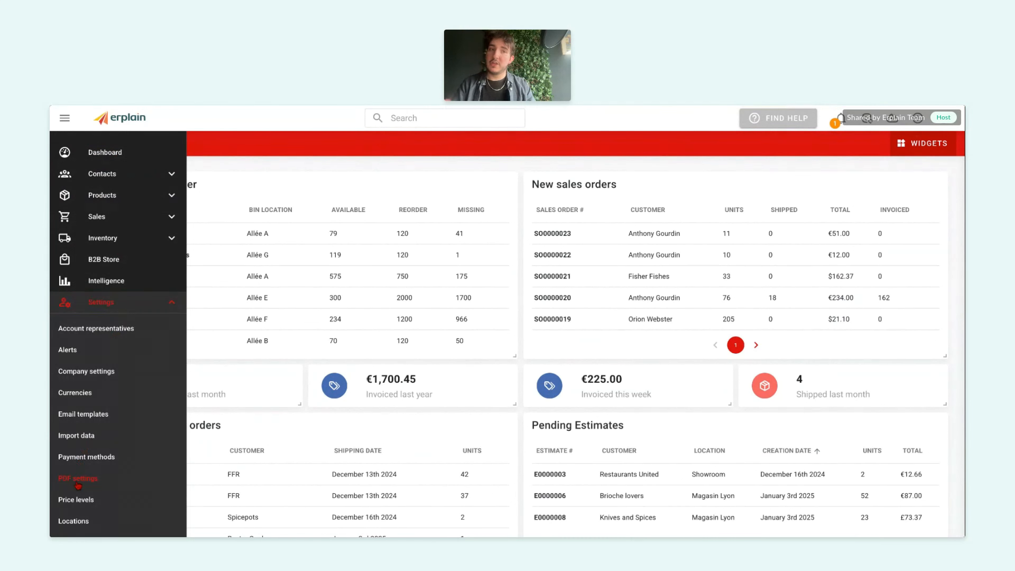
scroll(344, 364, down, 5)
scroll(352, 361, down, 15)
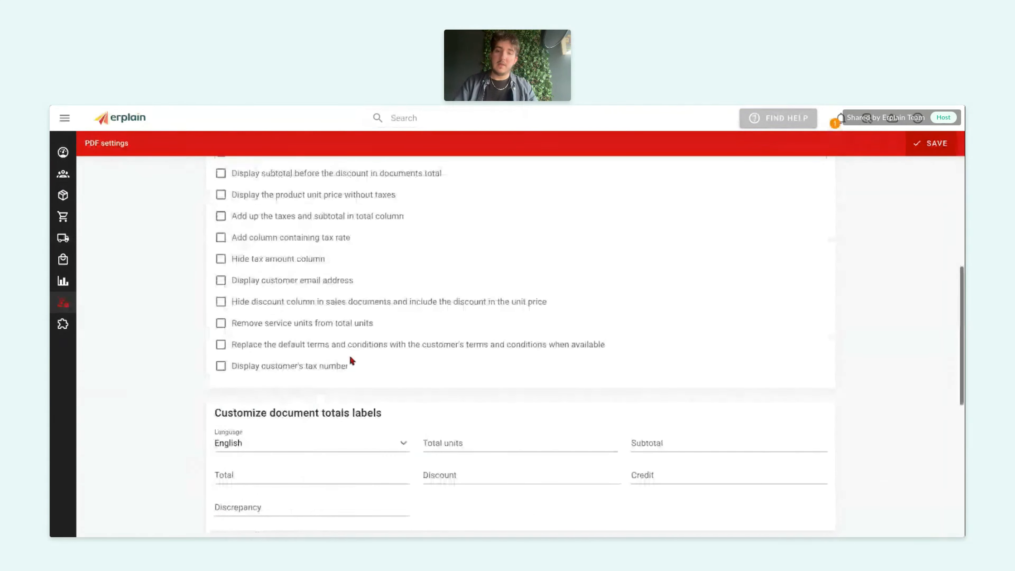
click(250, 252)
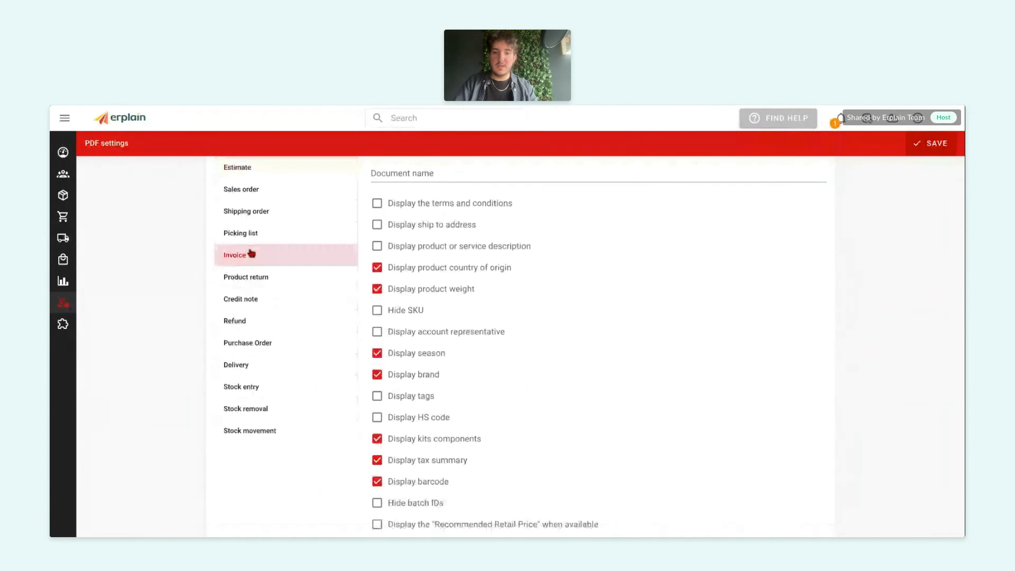
scroll(455, 320, down, 1)
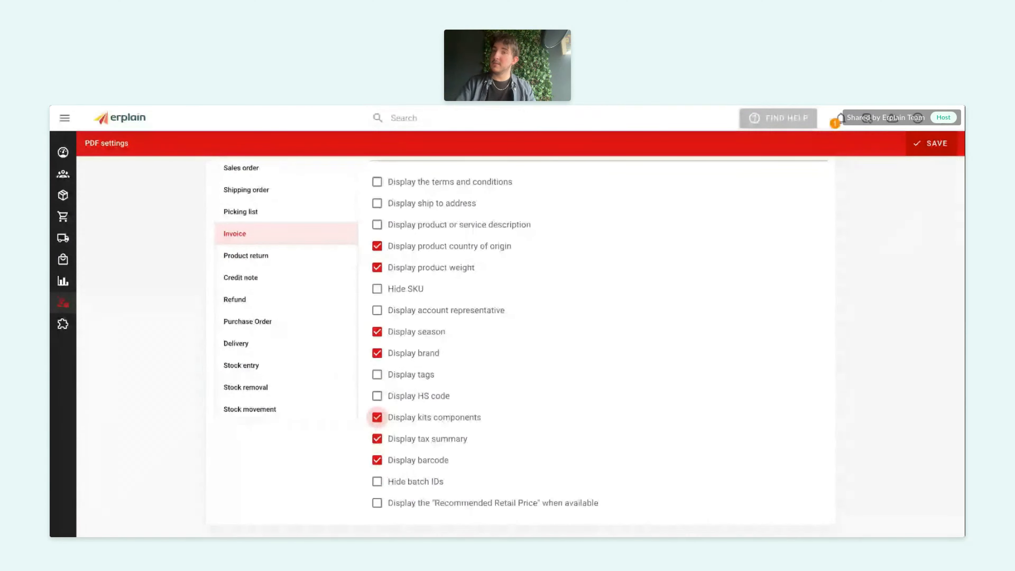
Create a new invoice, choose the customer and set the invoice's location to Magasin Lyon
mouse_move(66, 236)
click(104, 217)
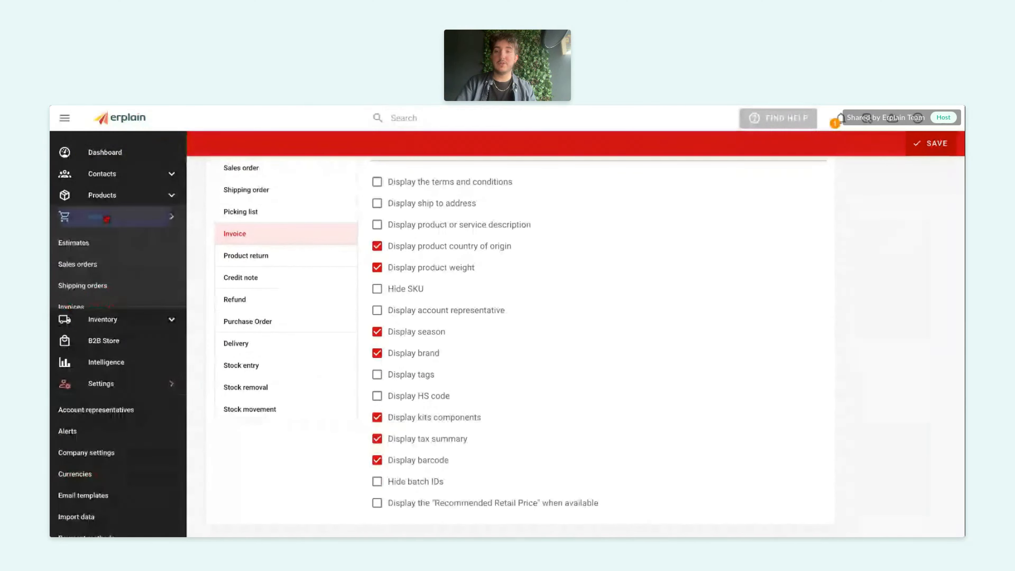
click(81, 315)
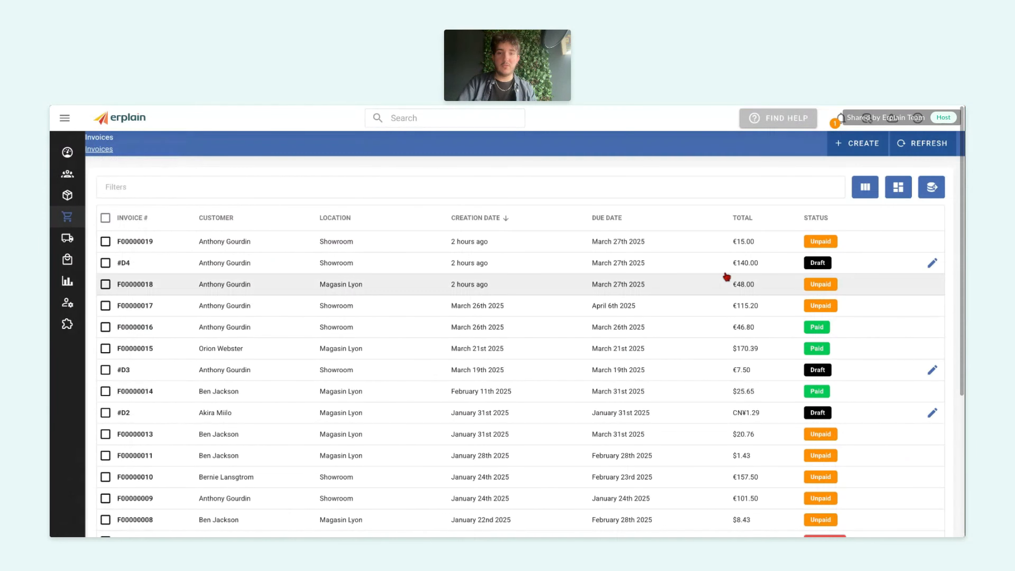
click(853, 150)
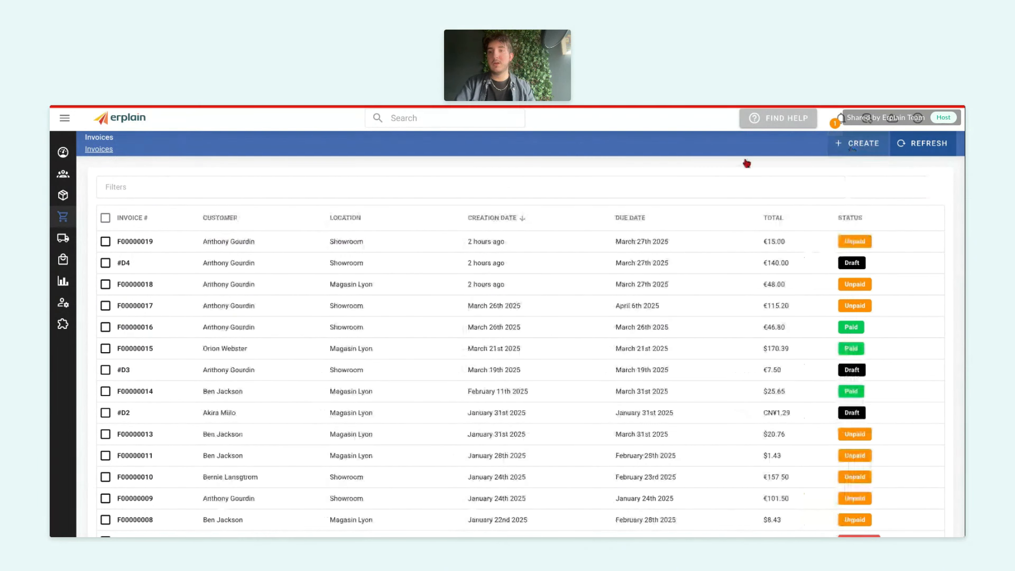
click(259, 194)
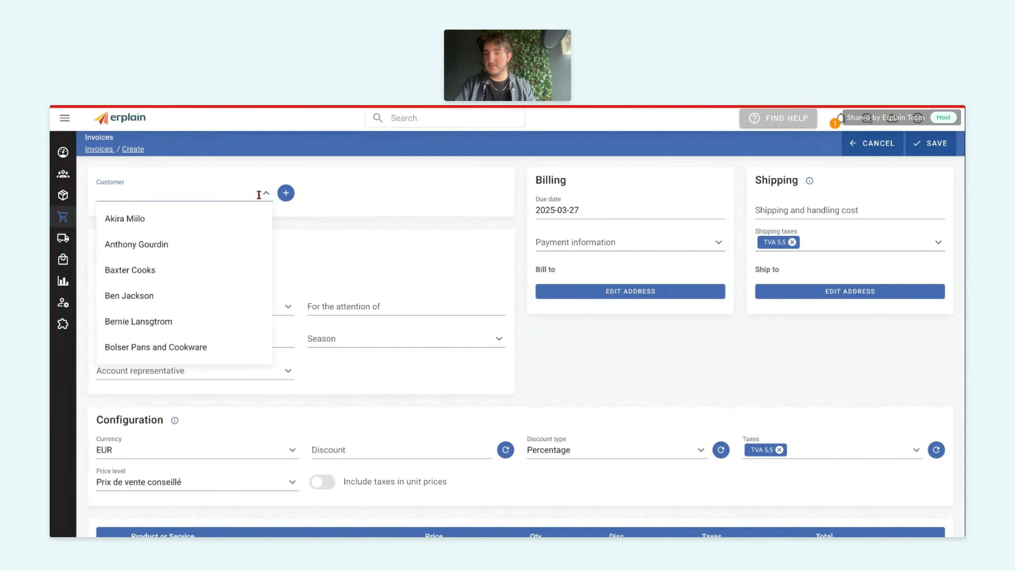
click(211, 241)
click(243, 336)
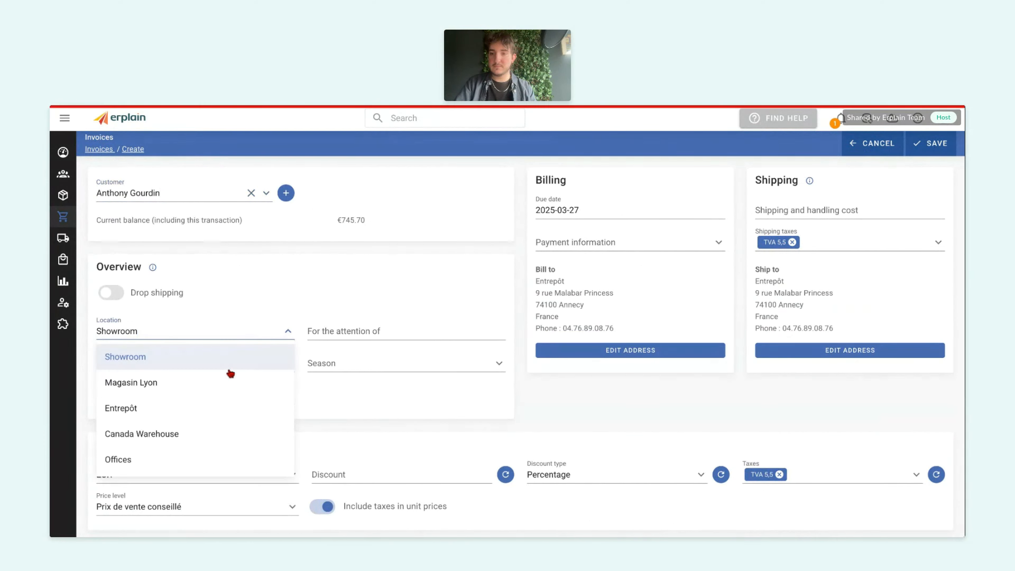
click(226, 381)
Add one Chocolate discovery pack to the invoice from the multiple-product selection and save the draft
scroll(226, 378, down, 5)
click(449, 391)
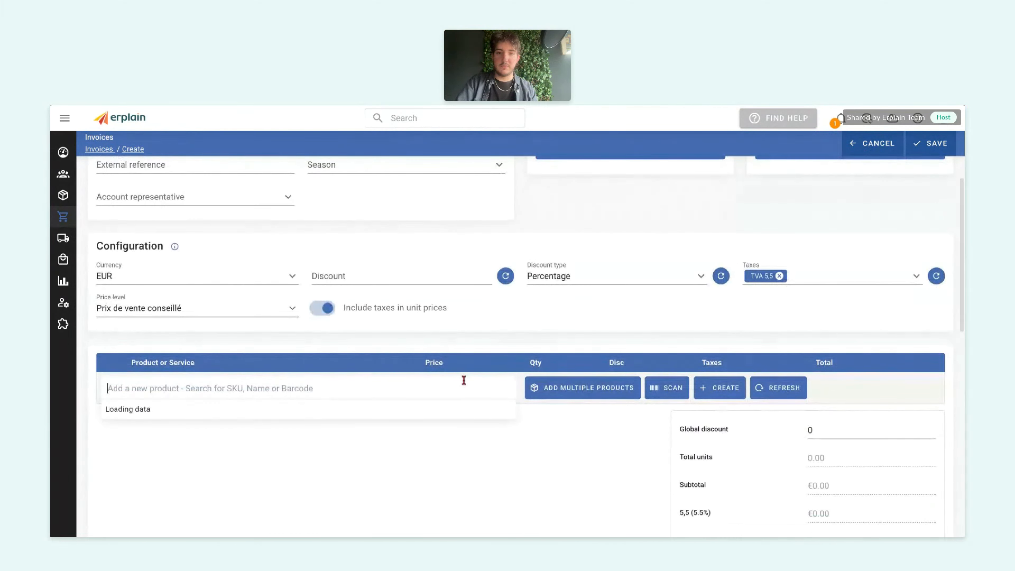
click(558, 387)
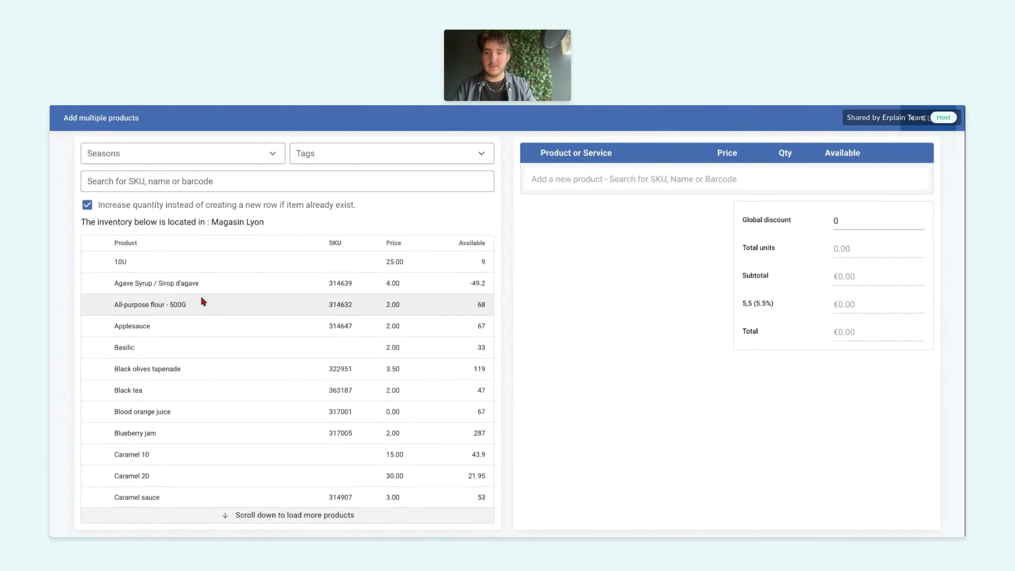
scroll(200, 298, down, 10)
scroll(202, 301, down, 1)
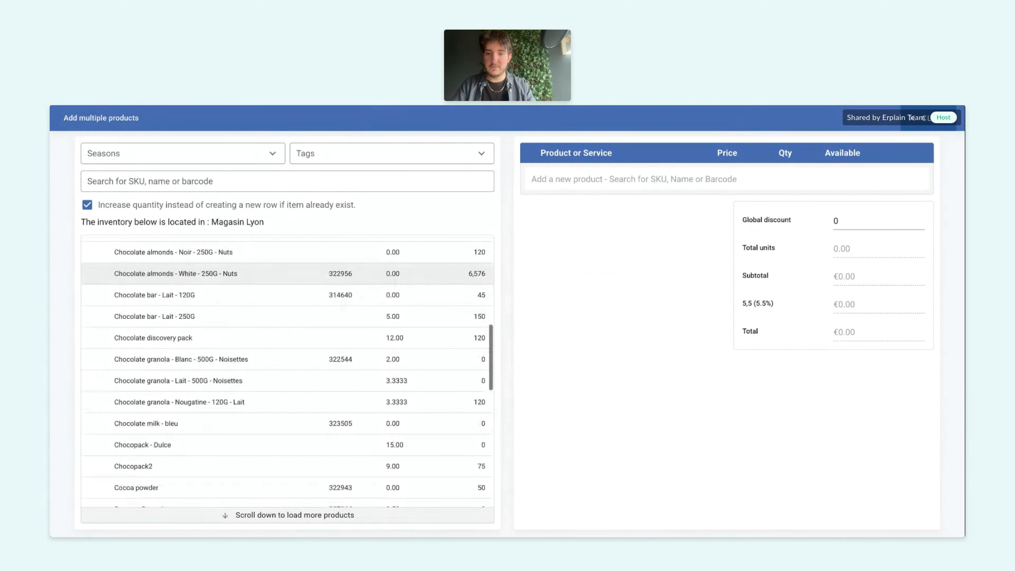
click(202, 336)
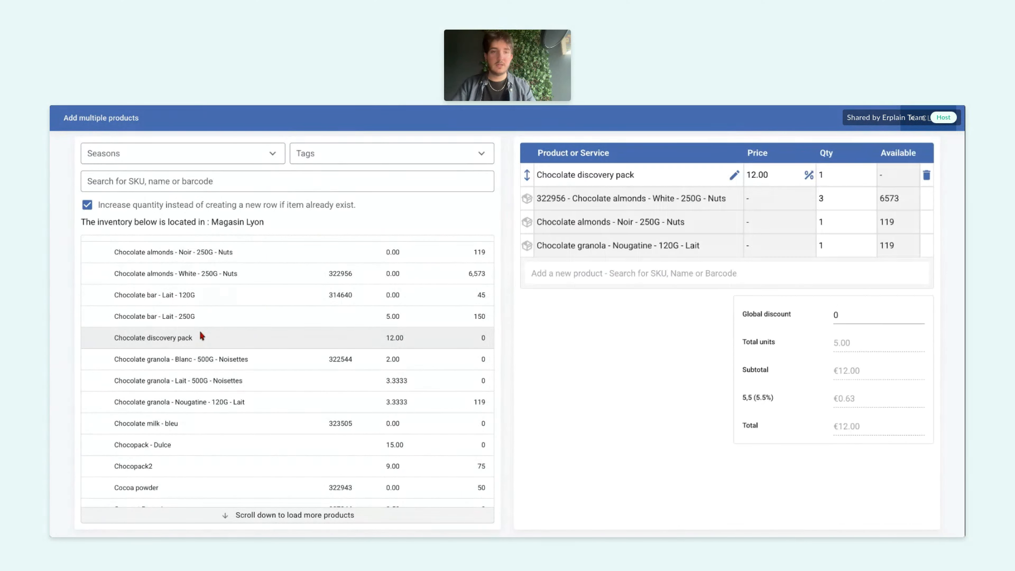
click(918, 129)
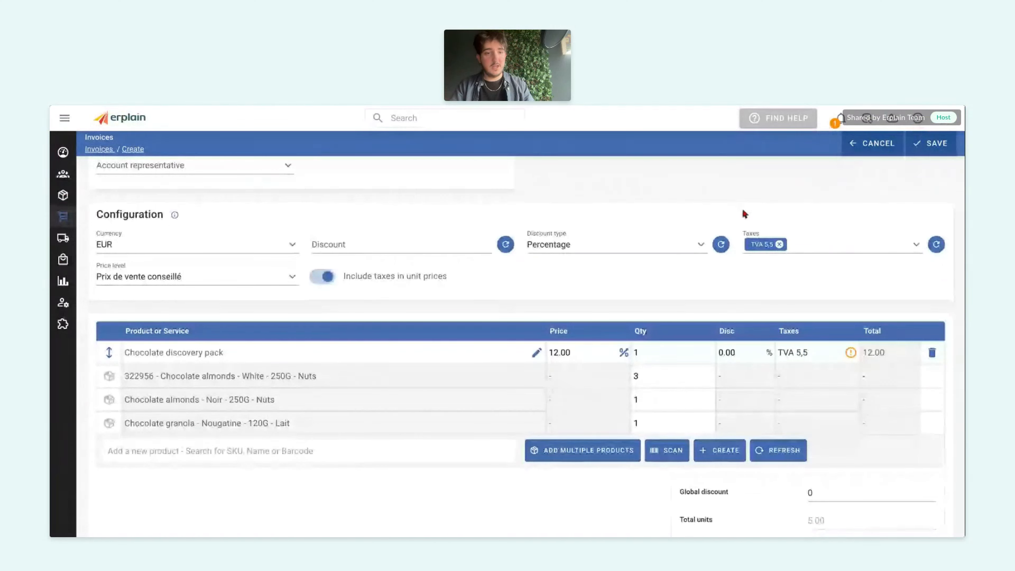
scroll(832, 250, down, 1)
click(931, 145)
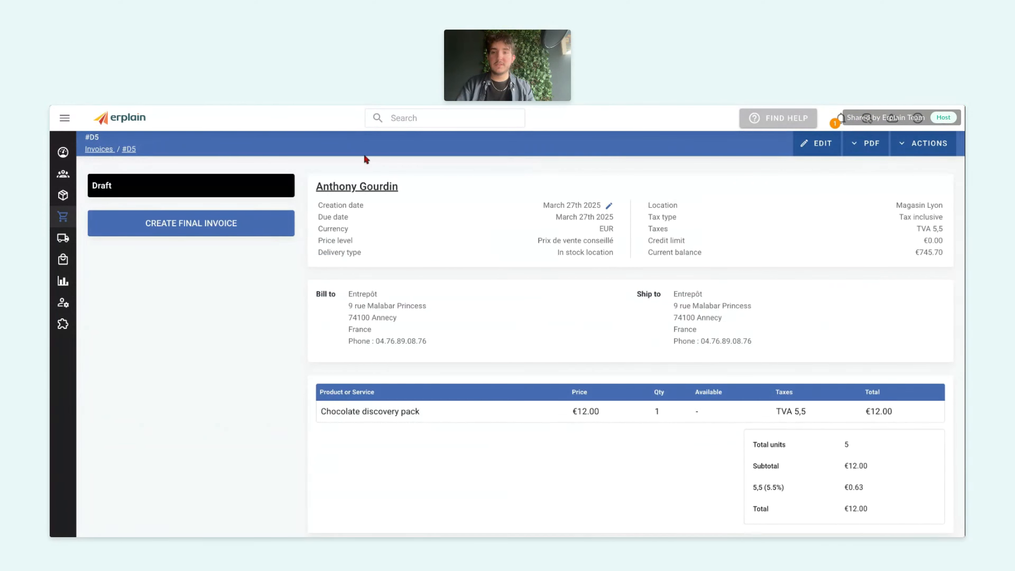
Turn the draft into a final invoice and generate its PDF
click(254, 220)
click(592, 357)
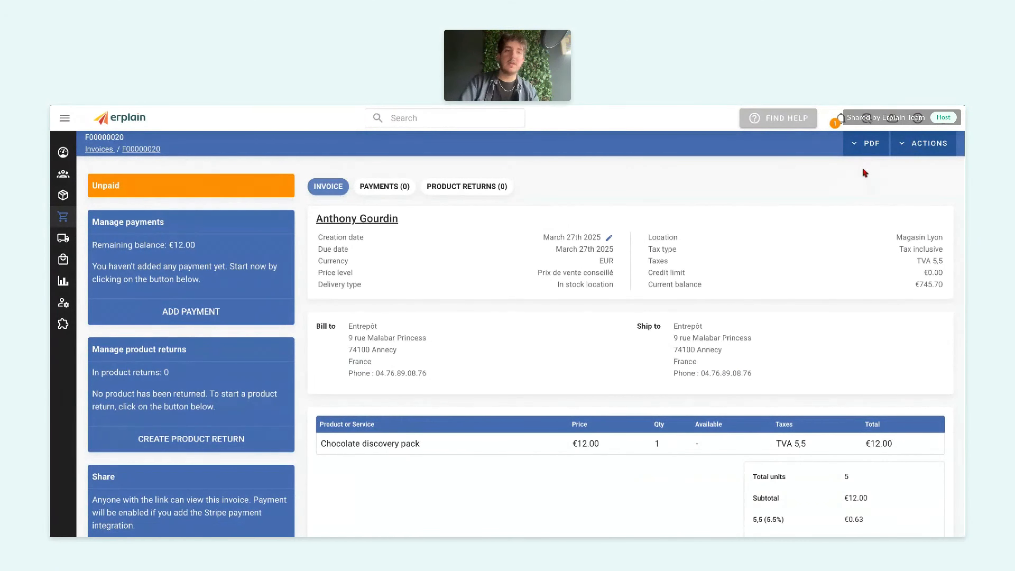
click(866, 144)
click(876, 174)
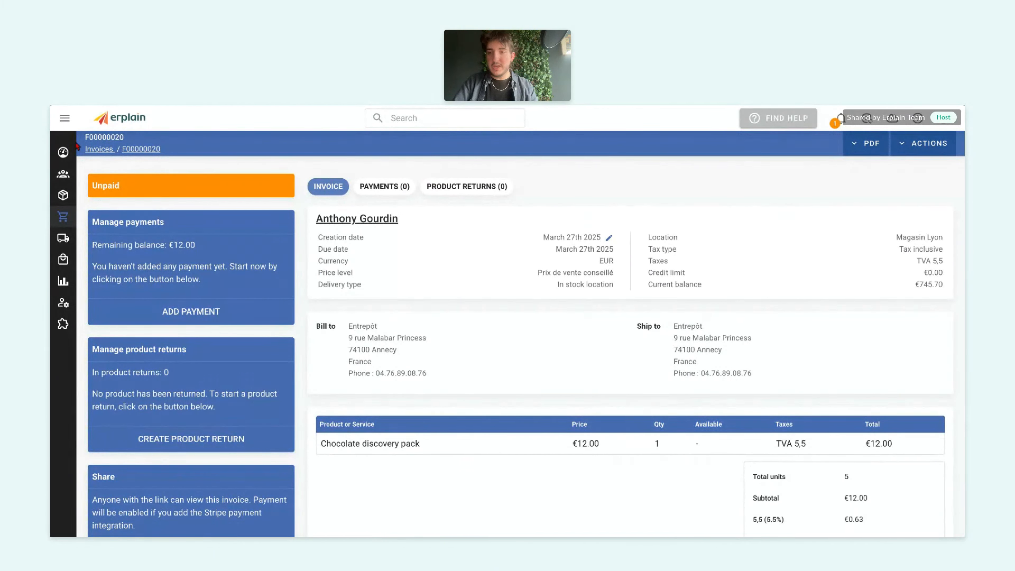
Open the products settings and review the attributes available for product variants
mouse_move(70, 160)
click(72, 221)
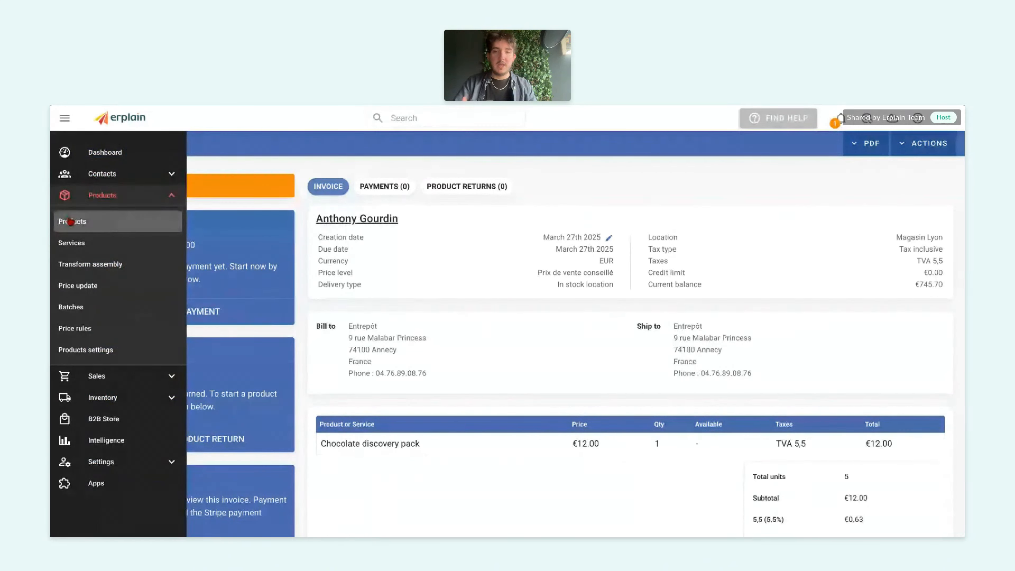
click(83, 356)
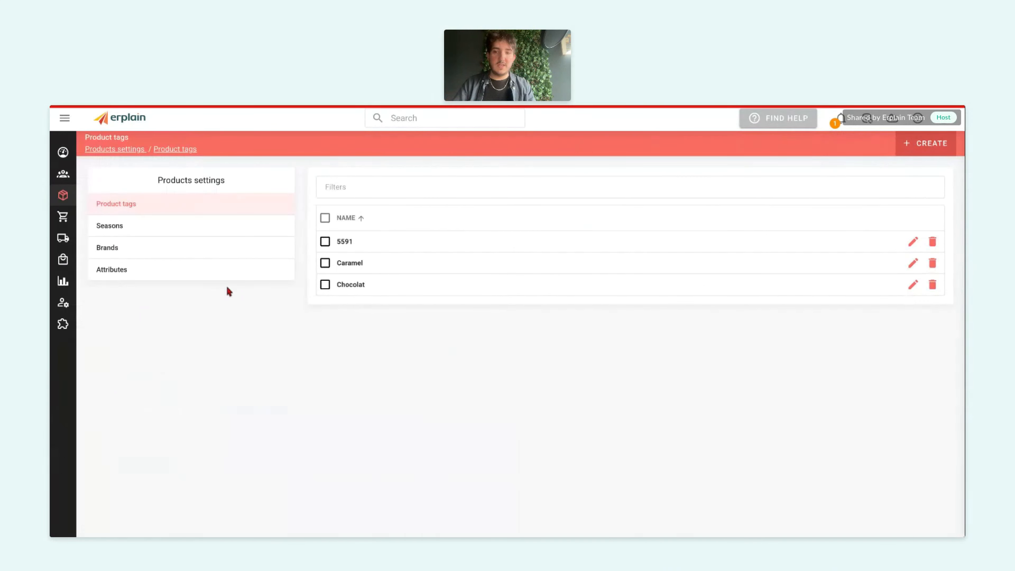
click(221, 277)
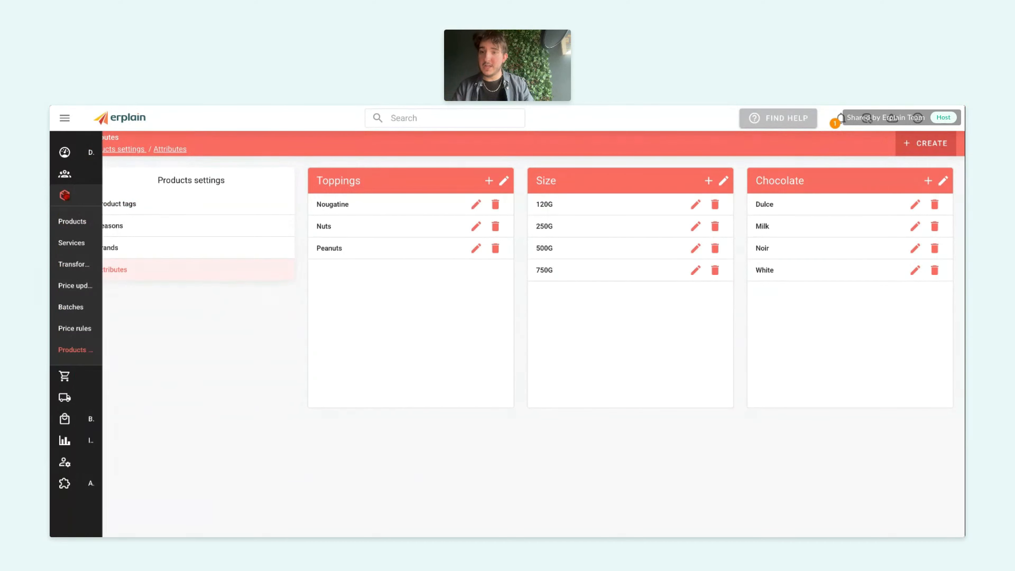
Start a new variant of the Chocolate almonds product with Nougatine toppings, size 500G and Milk chocolate
click(84, 226)
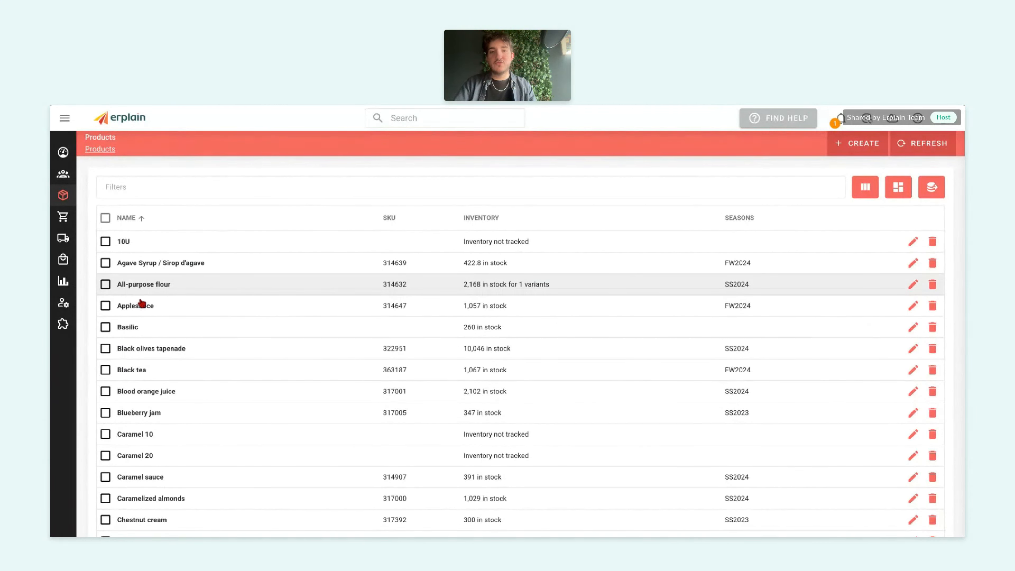
scroll(146, 386, down, 4)
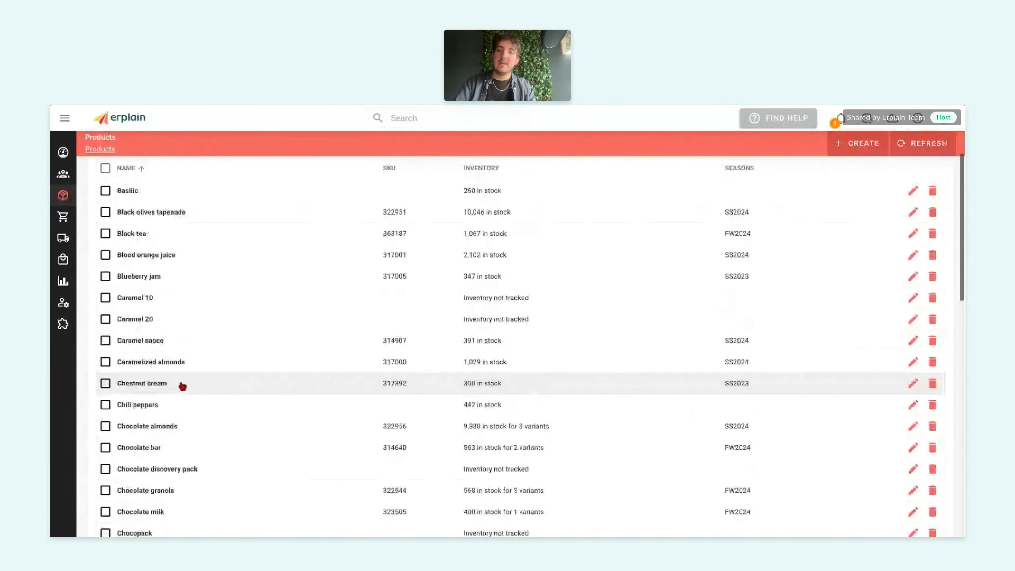
click(149, 426)
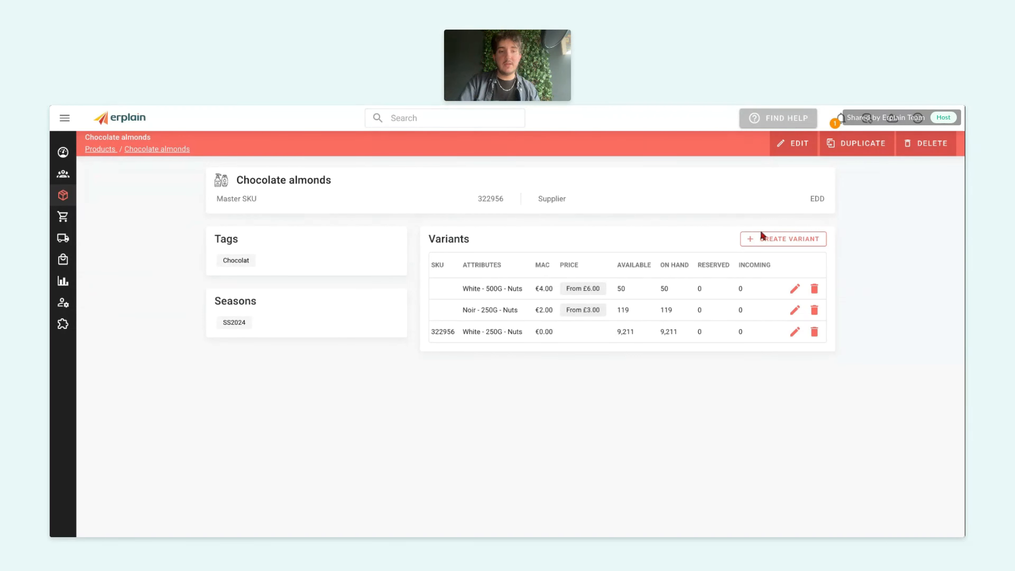
click(761, 239)
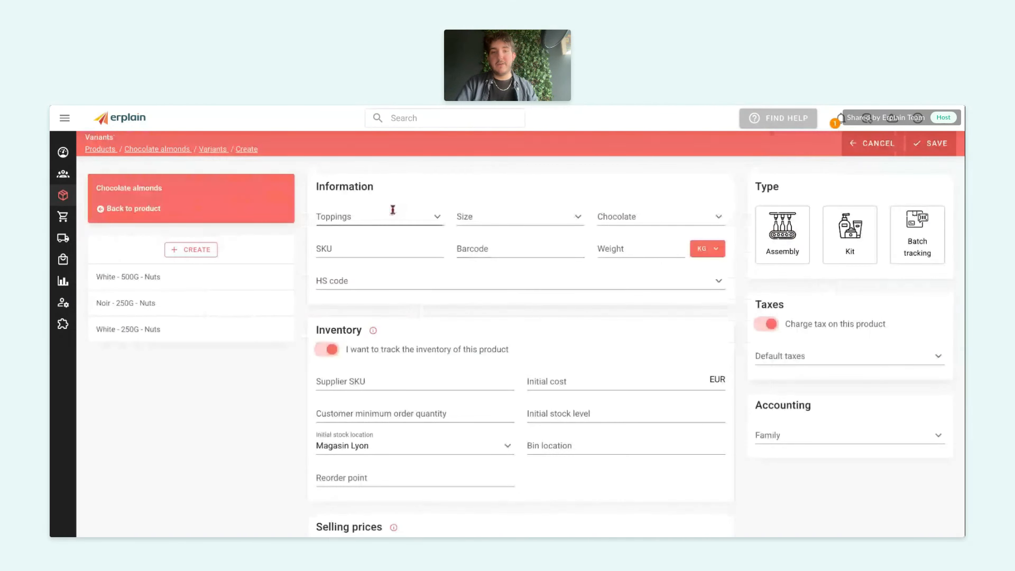
click(401, 213)
click(347, 244)
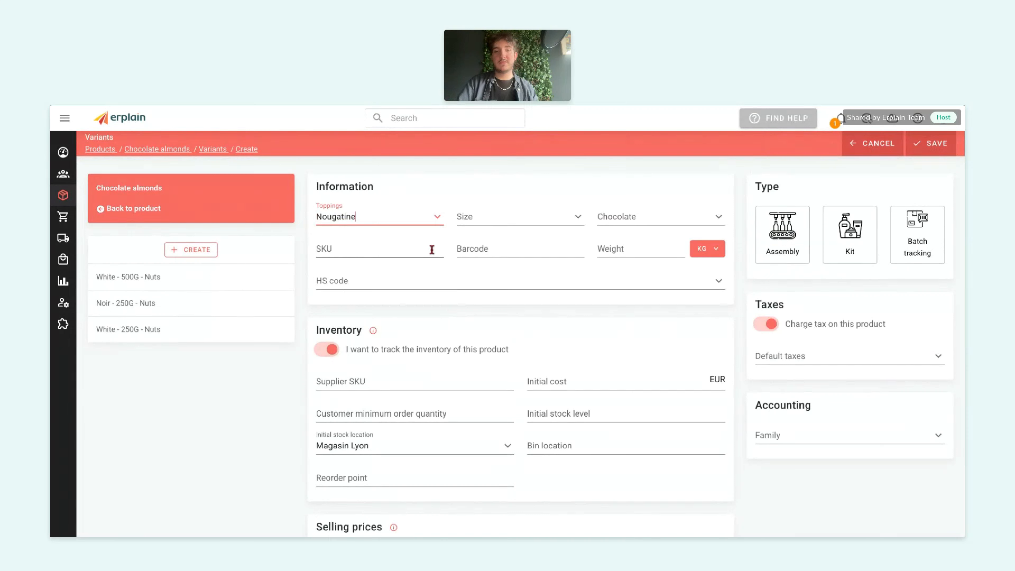
click(520, 216)
click(486, 295)
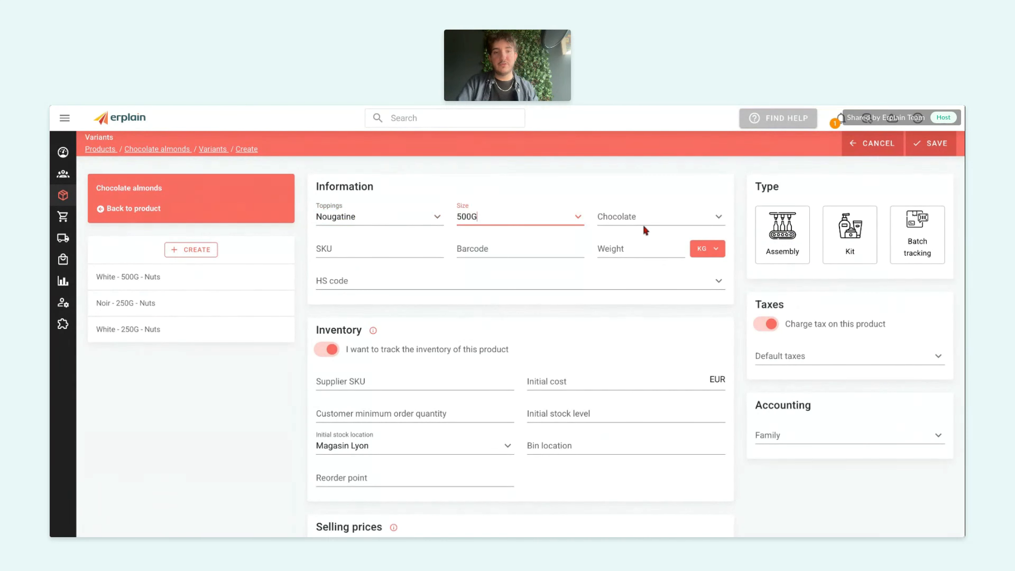
click(643, 218)
click(616, 272)
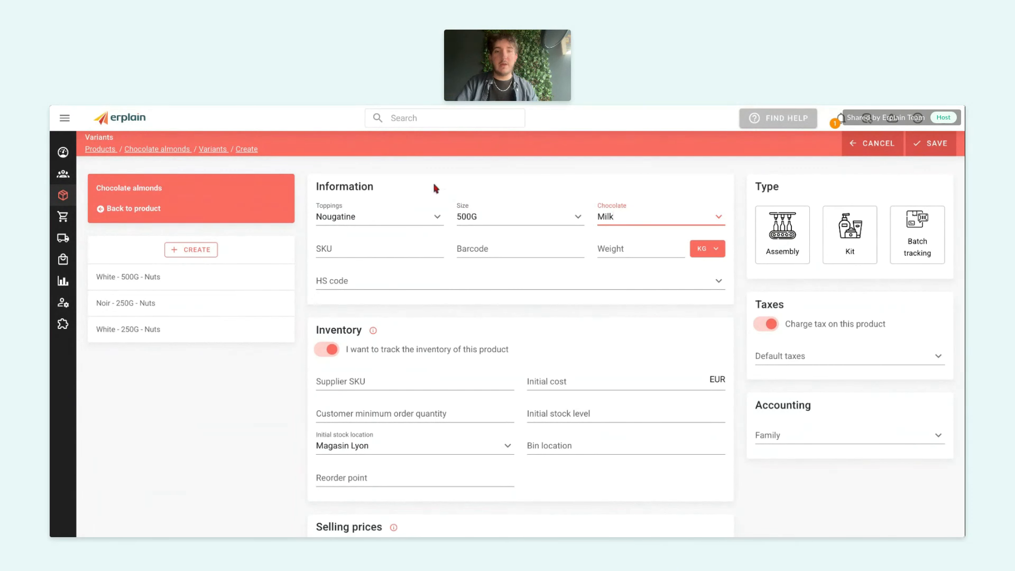
Set the variant's initial cost to 2 EUR and its initial stock level to 20
scroll(583, 243, down, 1)
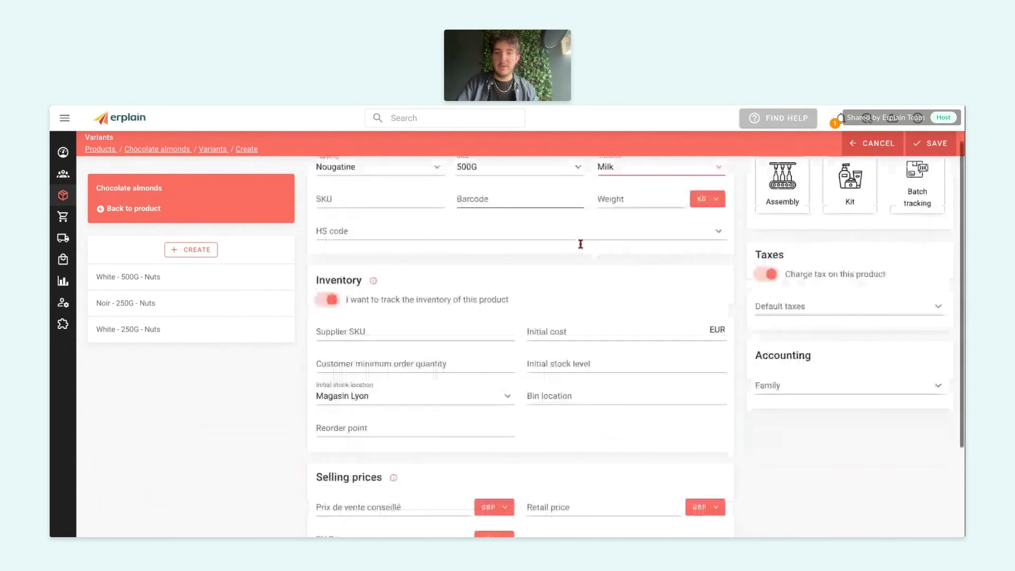
click(564, 332)
text(2)
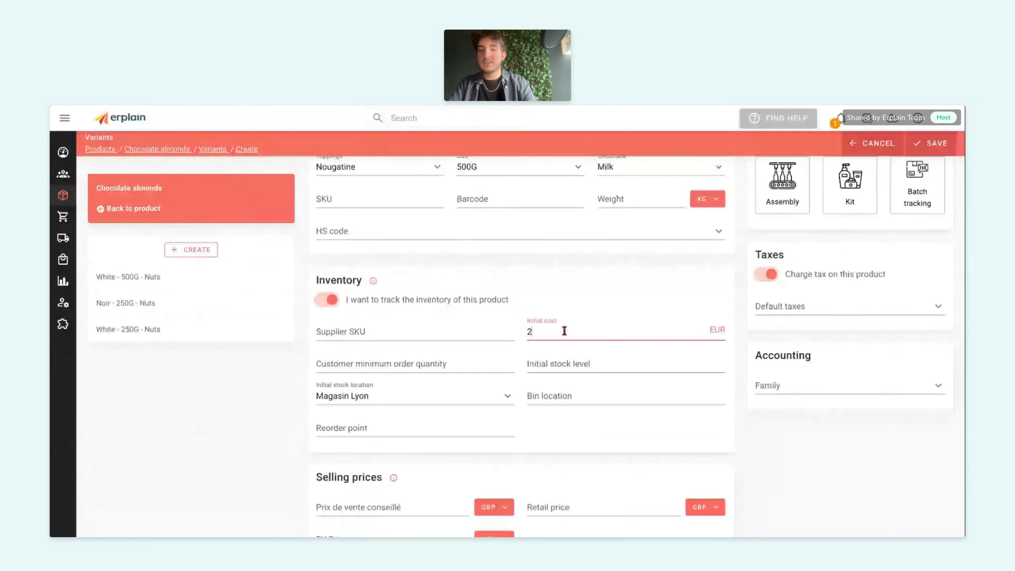
click(554, 363)
text(20)
Set the variant's Prix de vente conseillé to 5 GBP and purchasing price to 3 GBP, and save it
scroll(553, 364, down, 2)
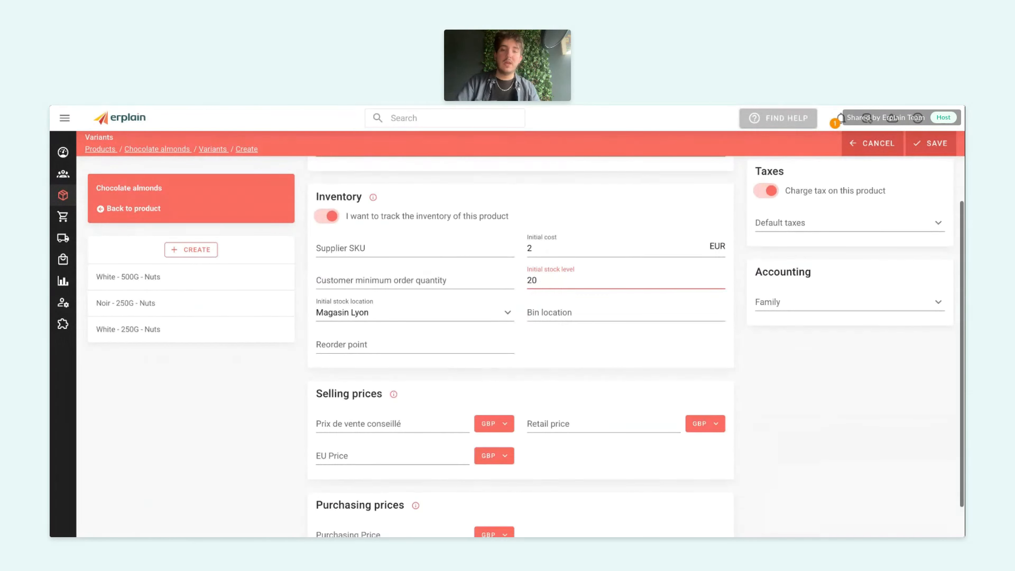
click(379, 429)
text(2)
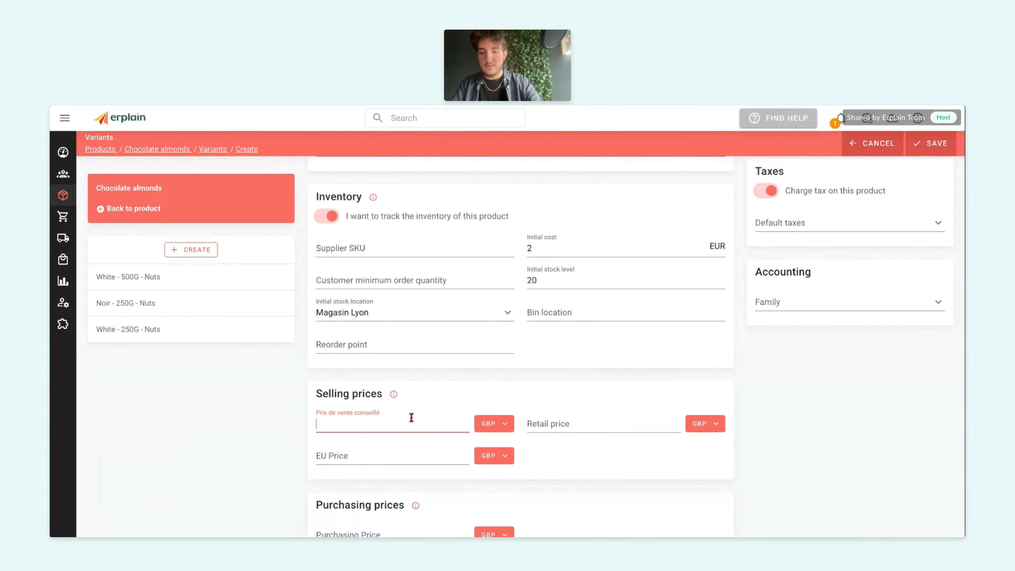
text(5)
scroll(410, 417, down, 1)
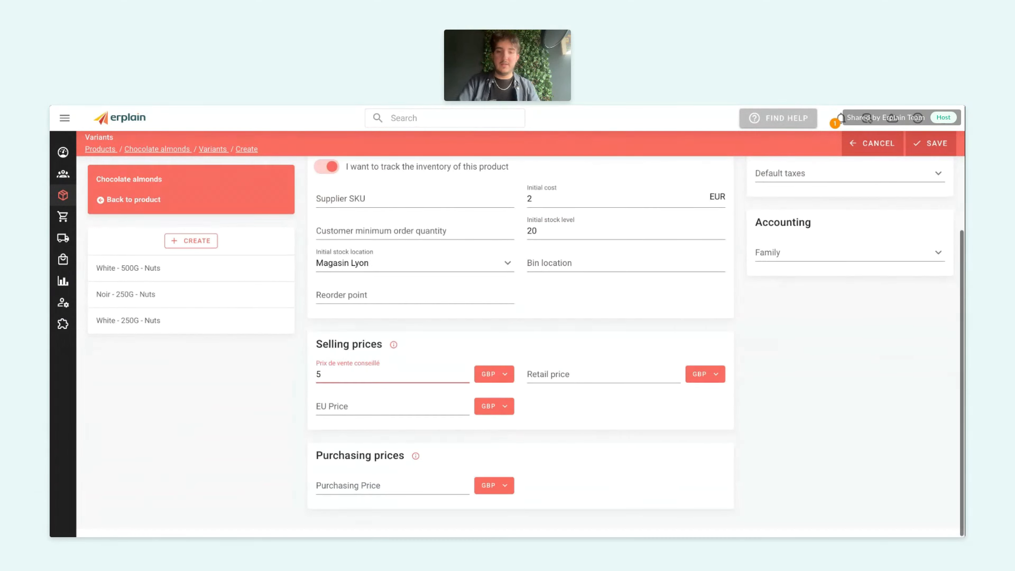
click(379, 493)
text(3)
click(929, 150)
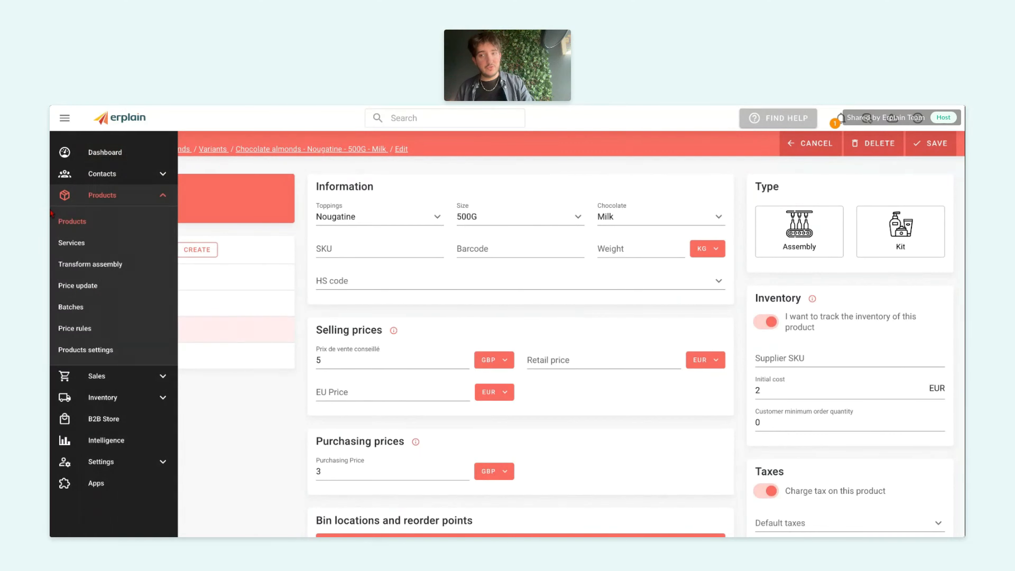
Look through the products list and start creating a new single product of the Assembly type
click(60, 221)
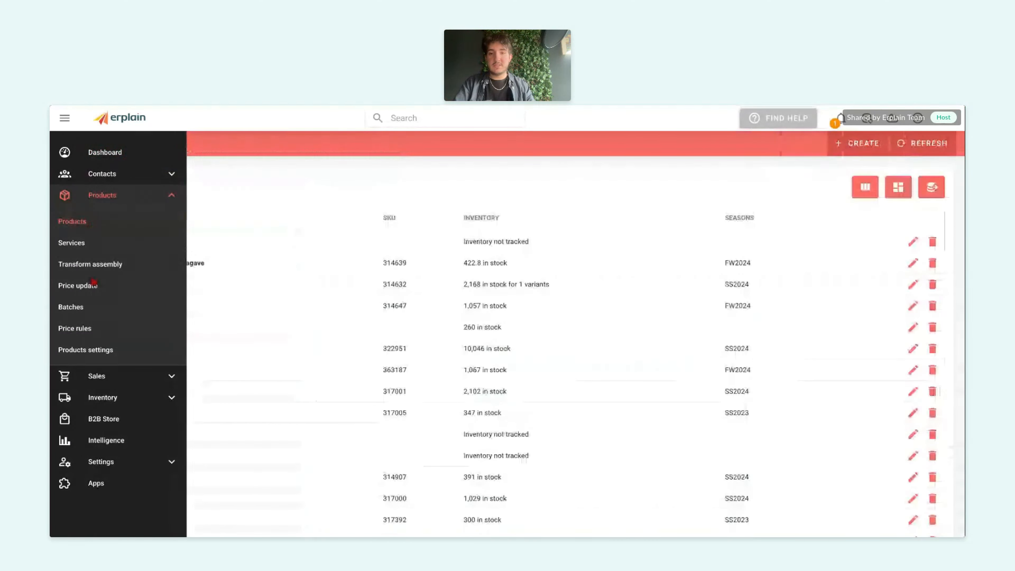
scroll(317, 303, down, 10)
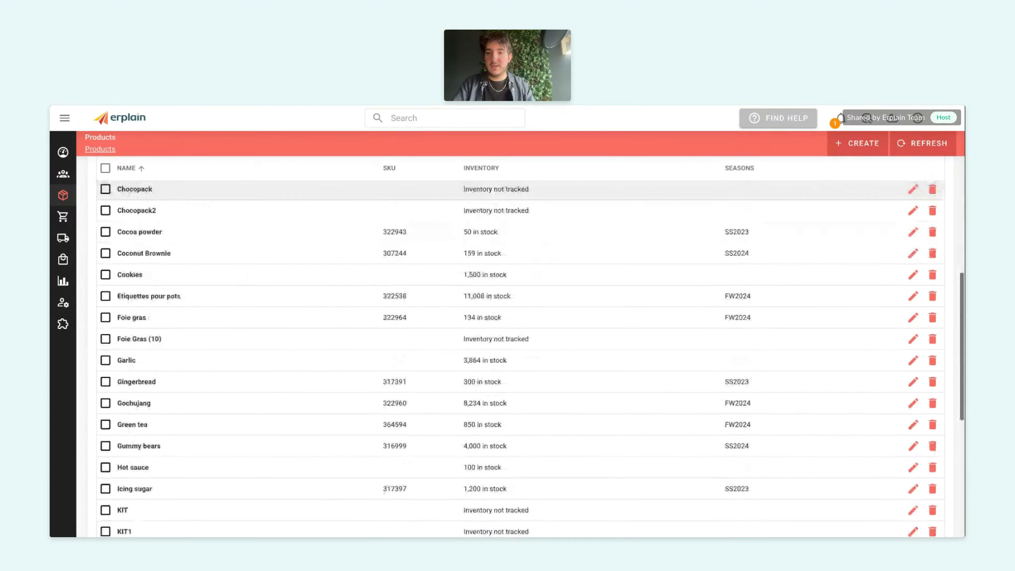
scroll(520, 358, down, 8)
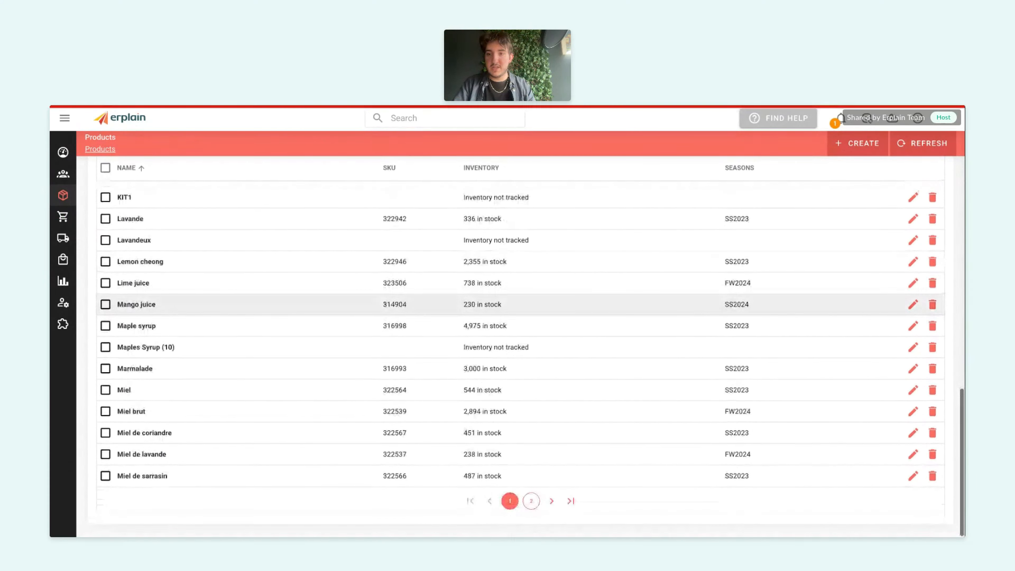
scroll(520, 358, up, 8)
scroll(632, 223, up, 12)
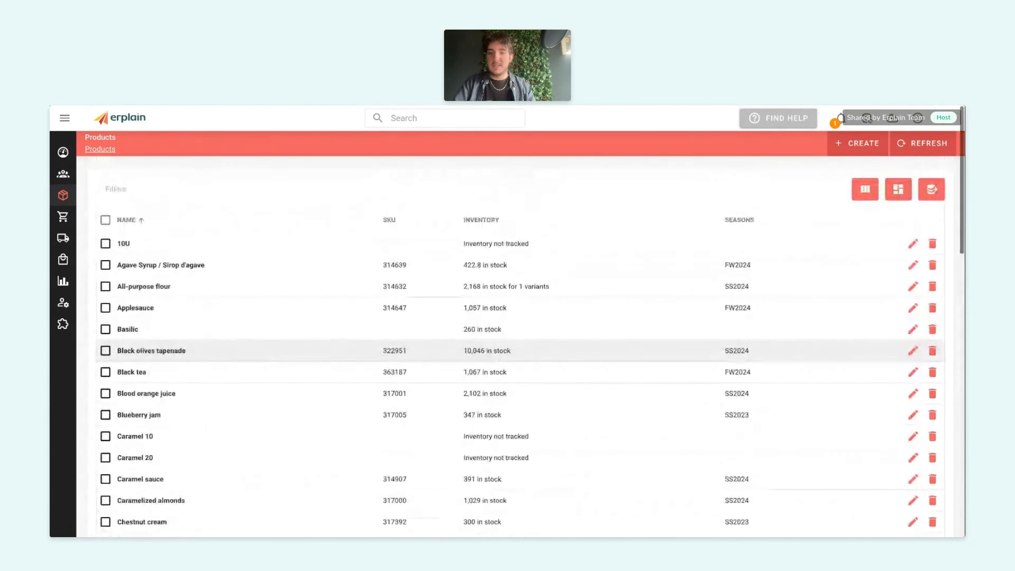
click(850, 145)
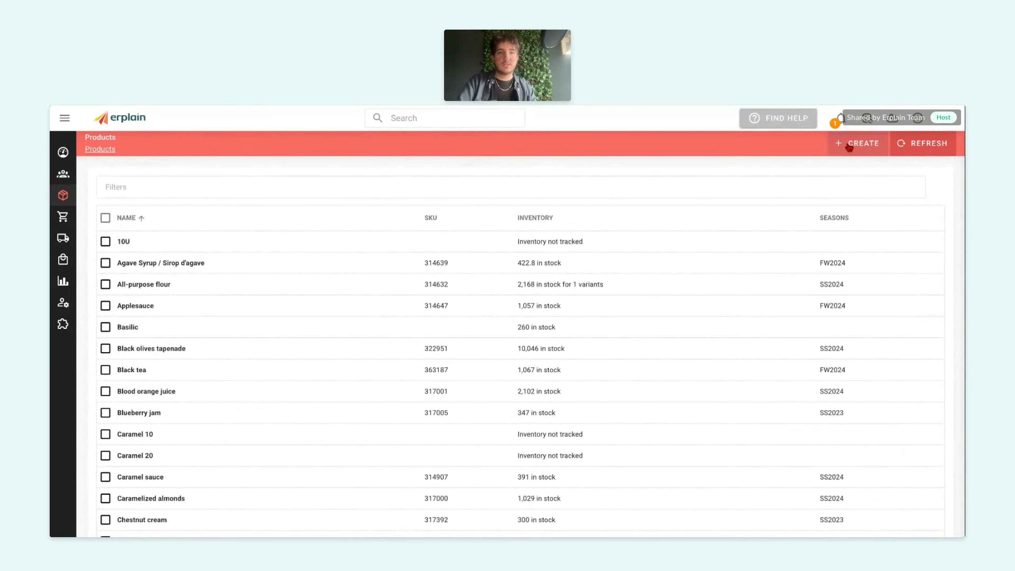
click(669, 276)
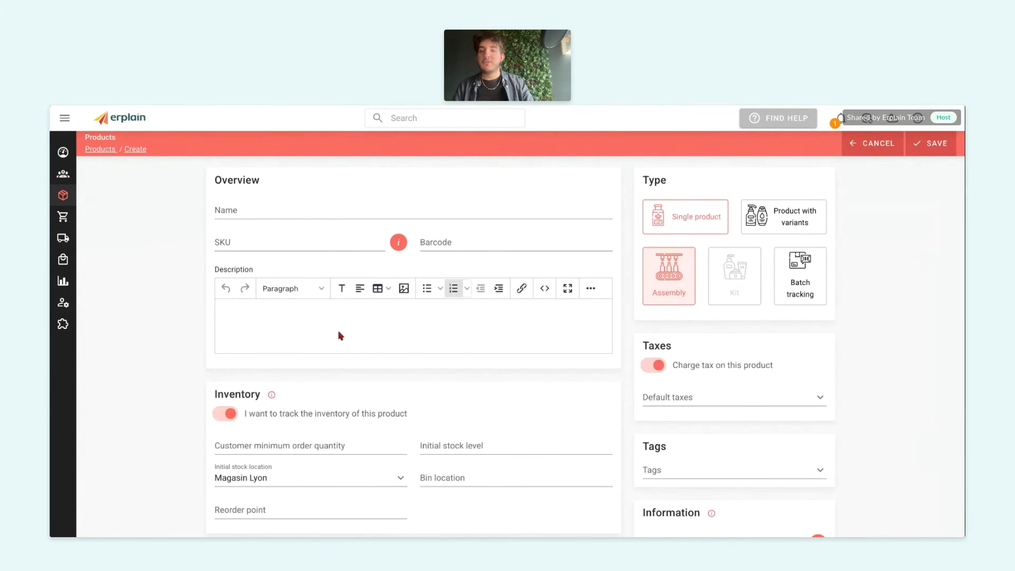
Try adding Hot sauce and Miel de lavande as the assembly's components, and leave the form without saving
scroll(224, 385, down, 2)
scroll(224, 384, down, 2)
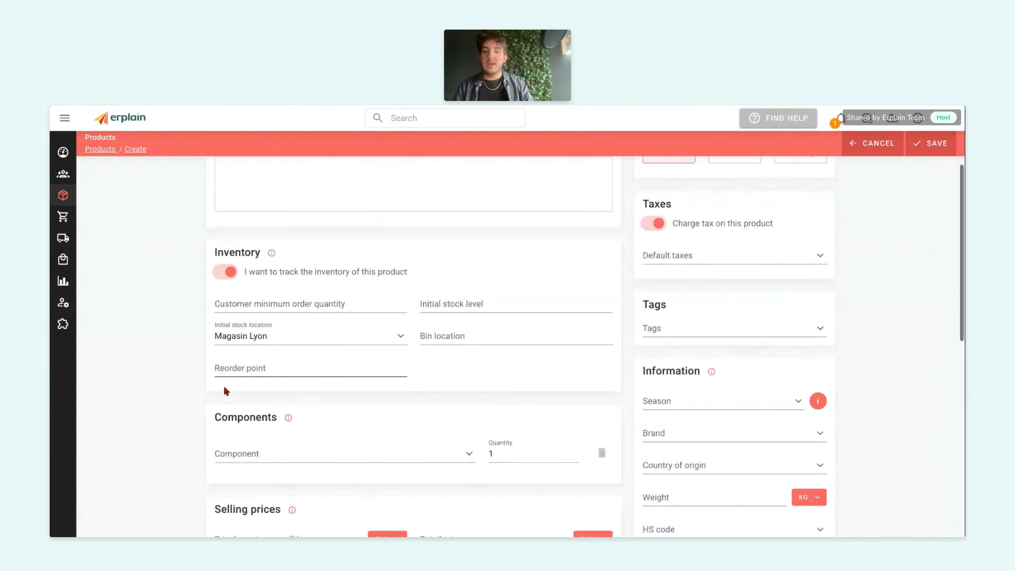
click(256, 447)
text(hot)
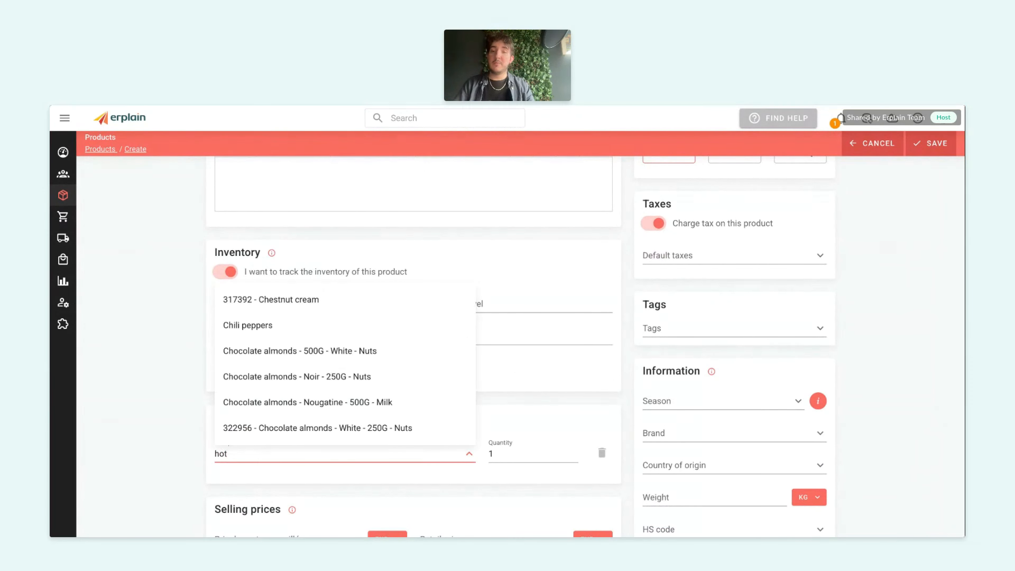
text( sa)
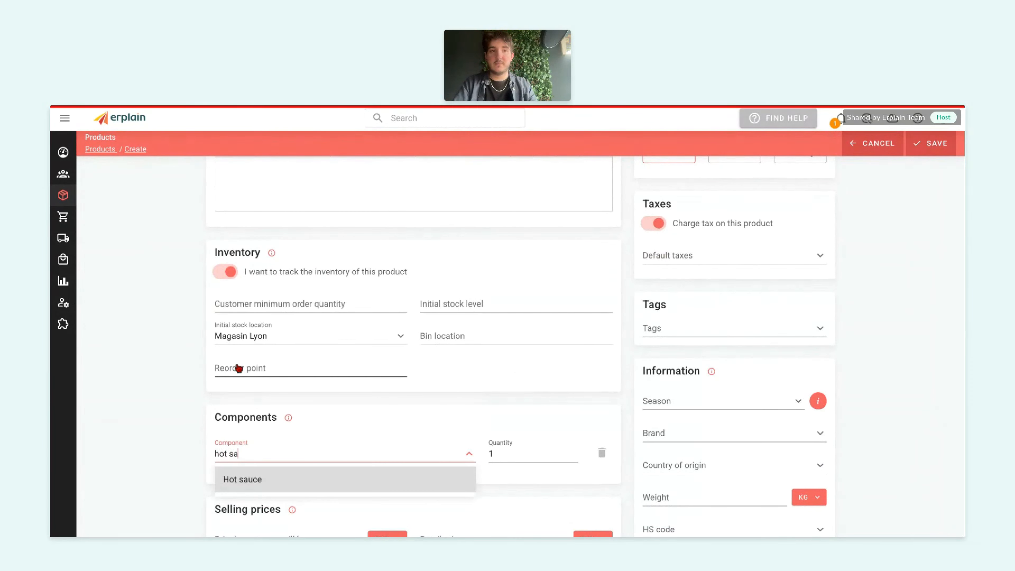
click(263, 479)
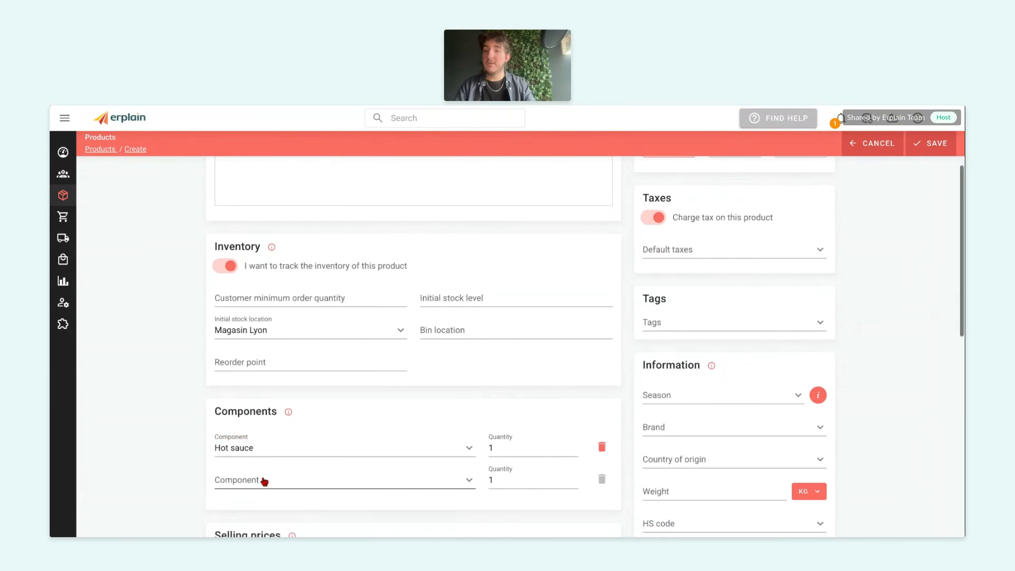
scroll(263, 482, down, 2)
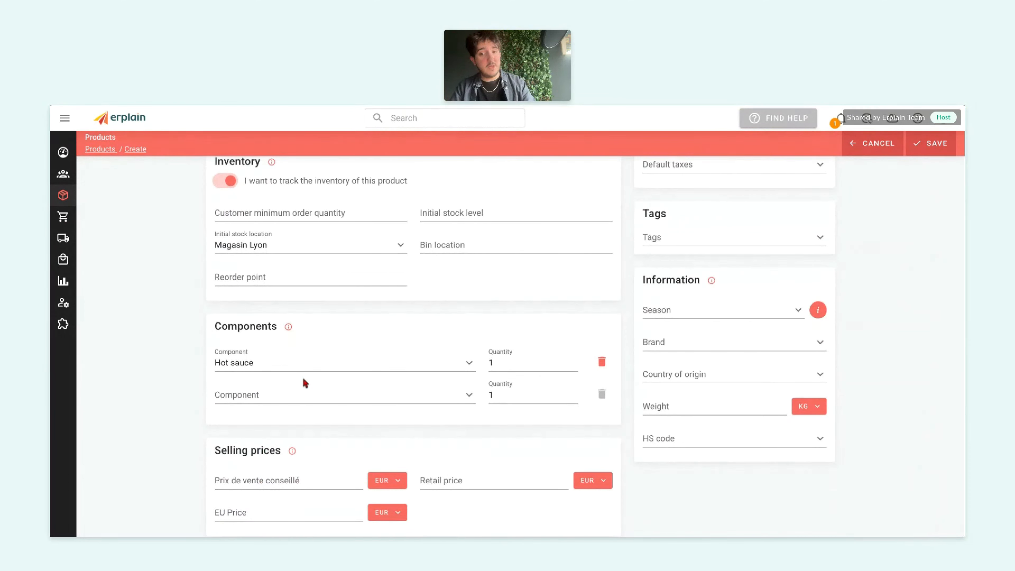
click(298, 390)
text(m)
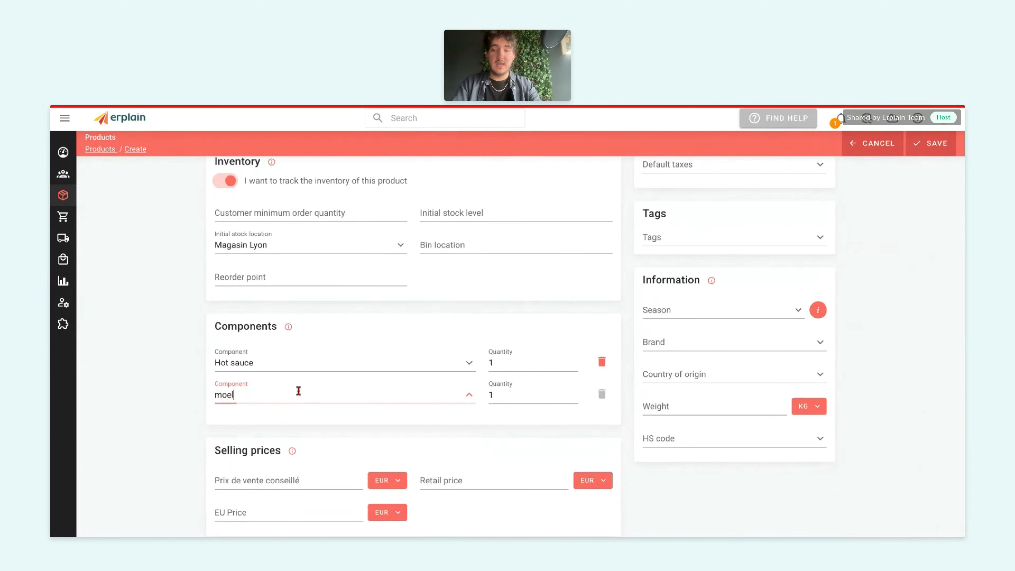
text(iel de)
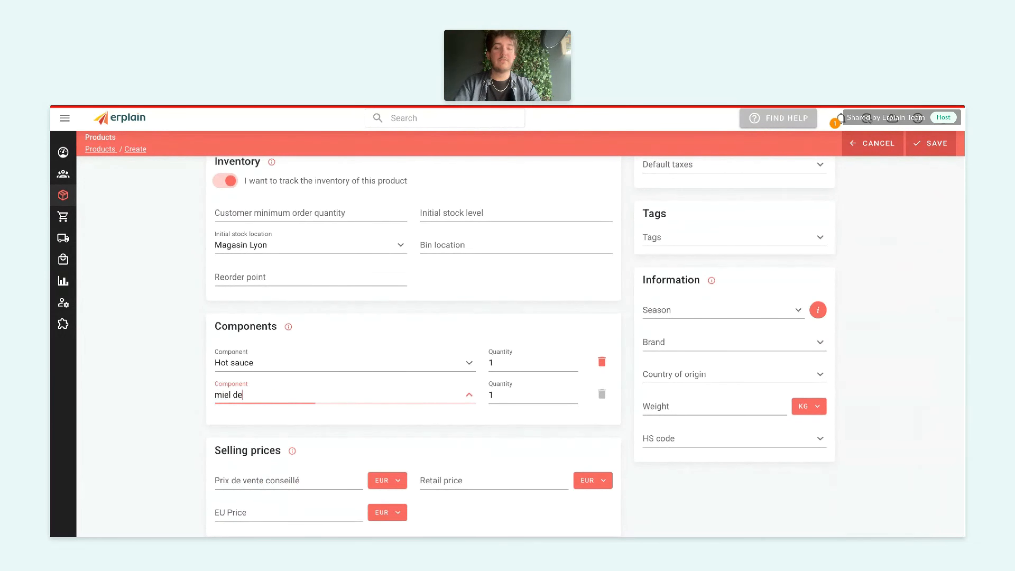
click(301, 456)
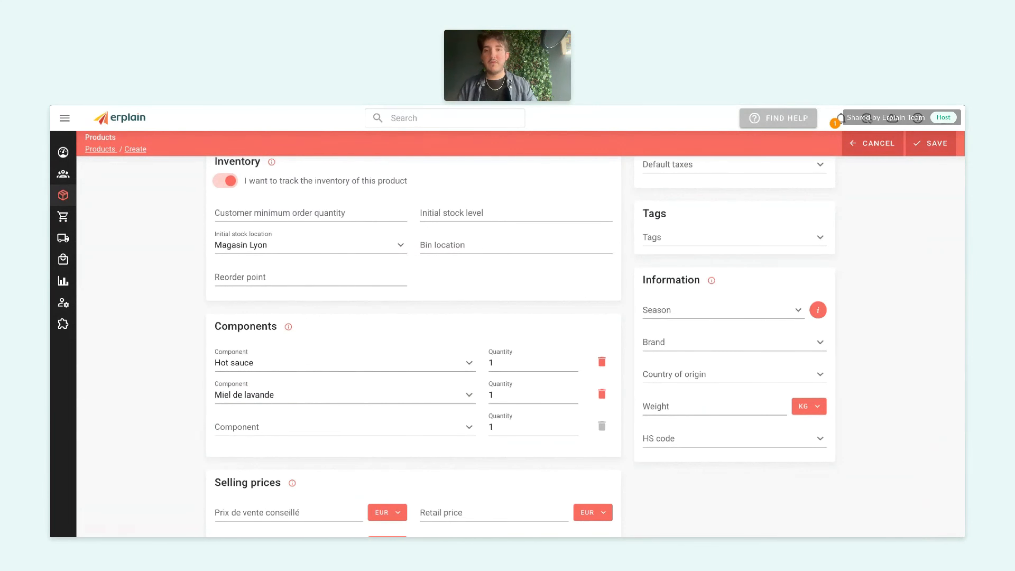
click(133, 120)
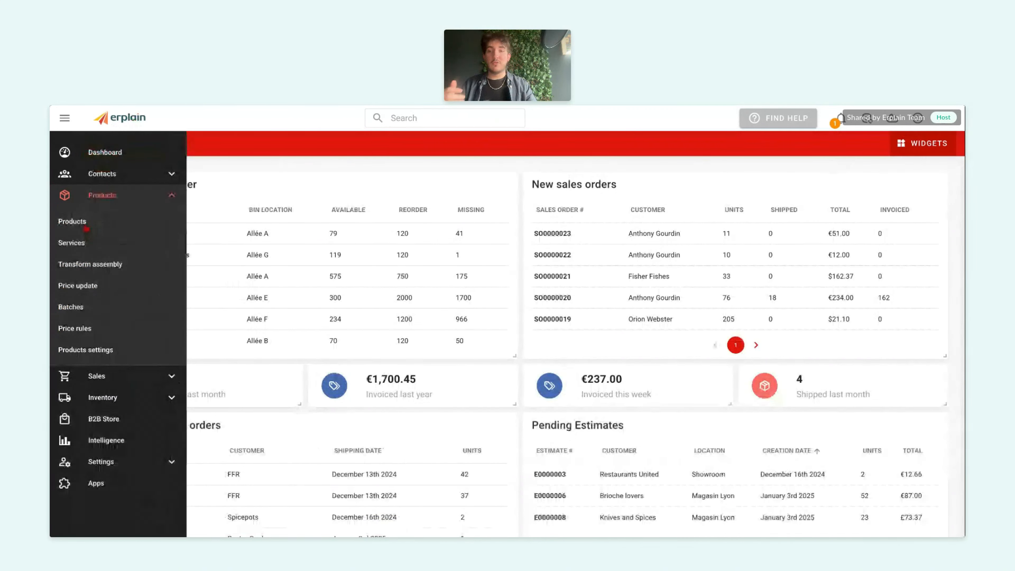
View the details of the Agave Syrup / Sirop d'agave product and open the Transform assembly page
click(85, 226)
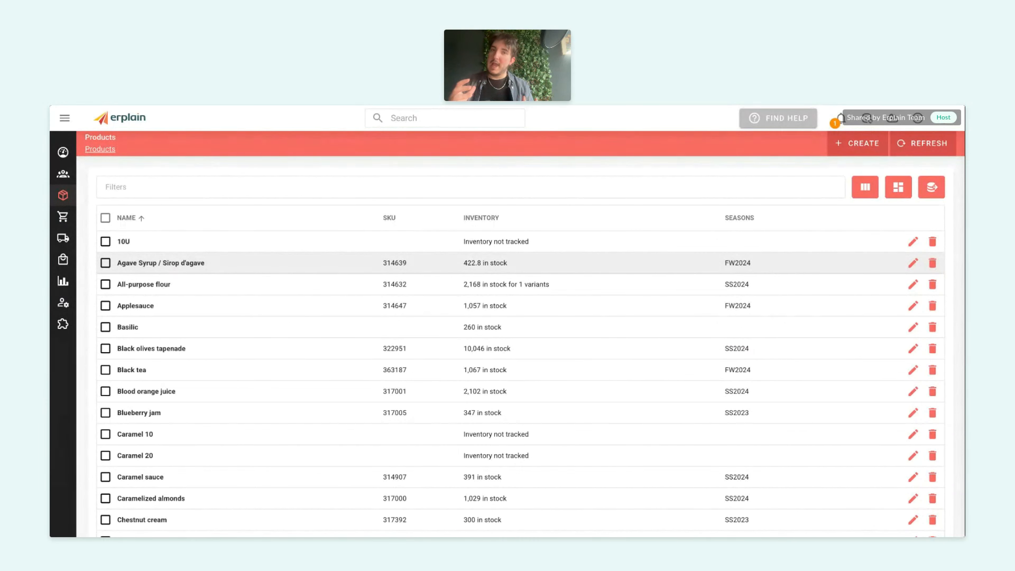
click(160, 263)
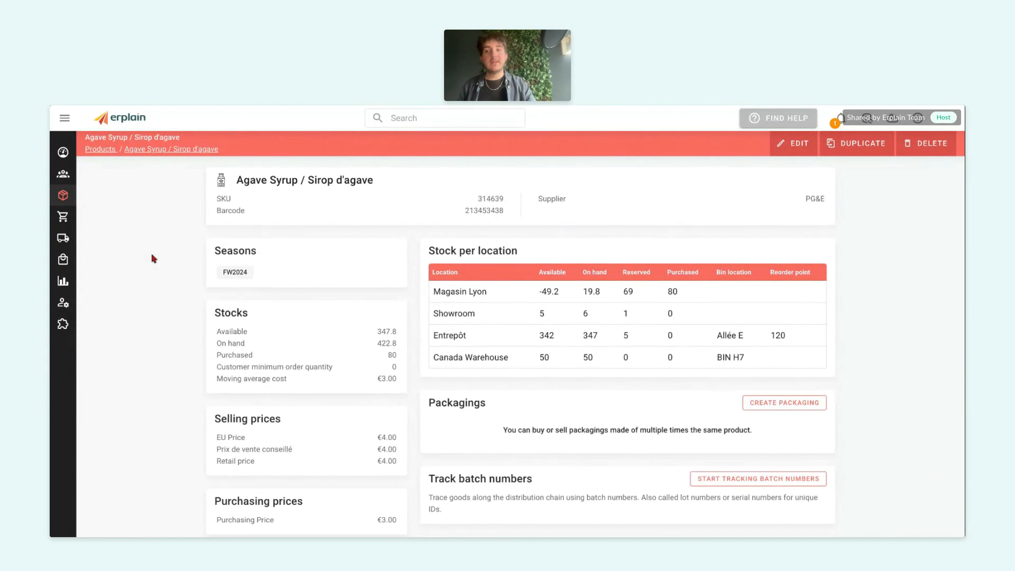
mouse_move(75, 169)
click(96, 266)
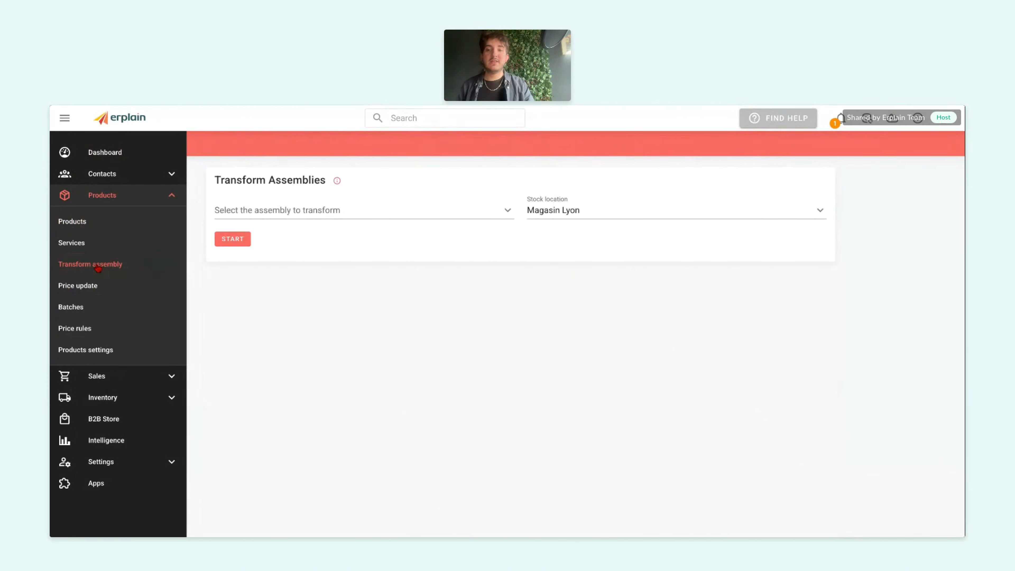
Browse the products list and return to the dashboard
click(95, 220)
scroll(229, 326, down, 9)
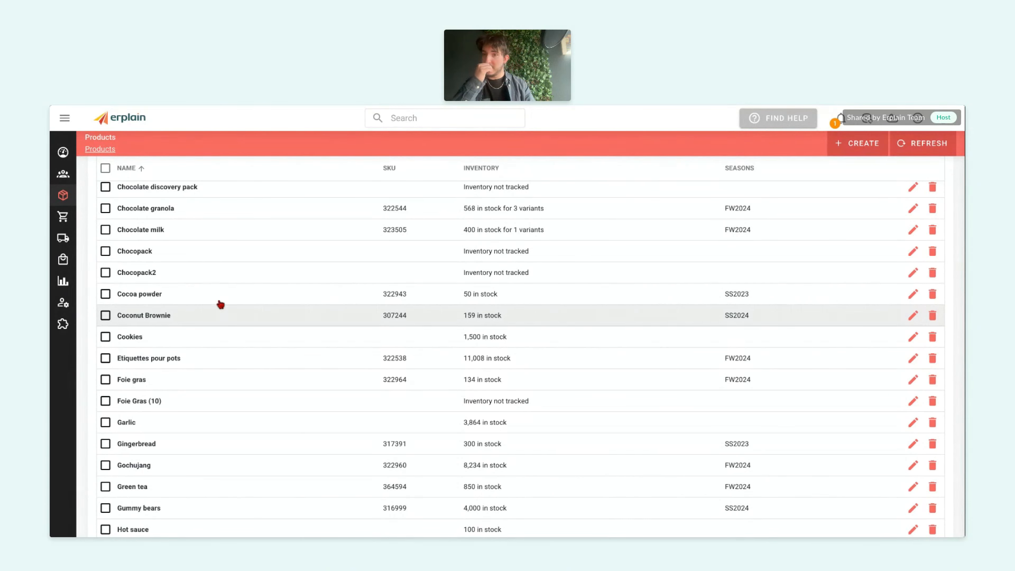
click(126, 127)
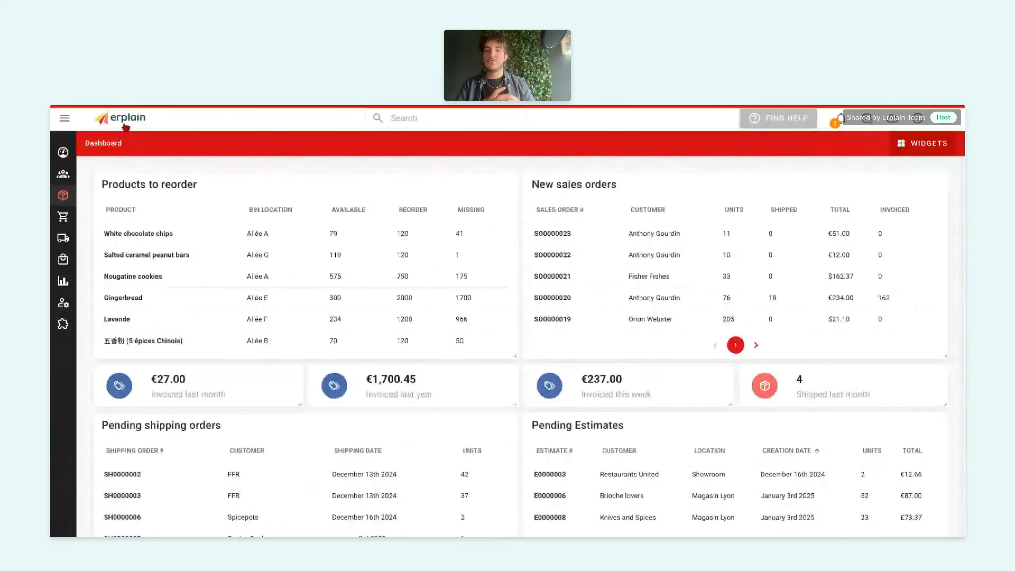